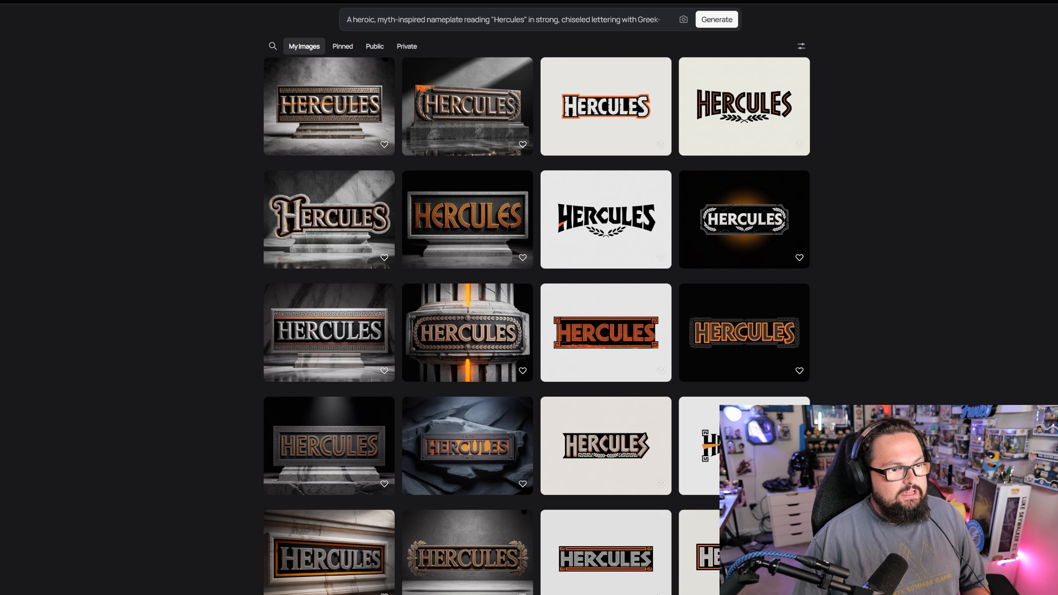
- Examine the "no background or extra imagery" wording in the nameplate prompt and preview the red-orange Hercules nameplate
click(541, 19)
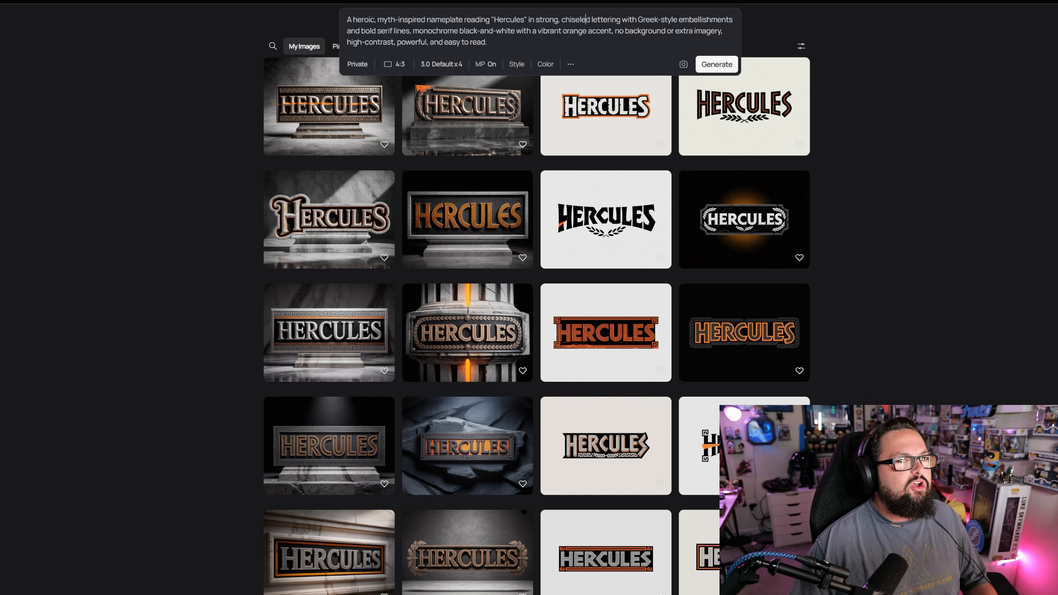
drag(615, 31, 724, 31)
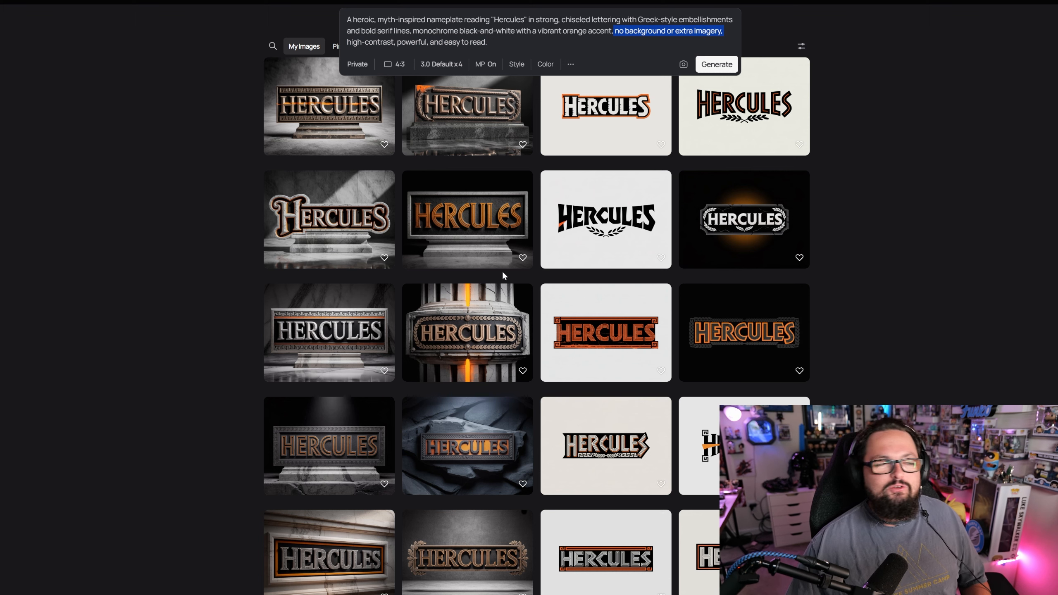
click(592, 343)
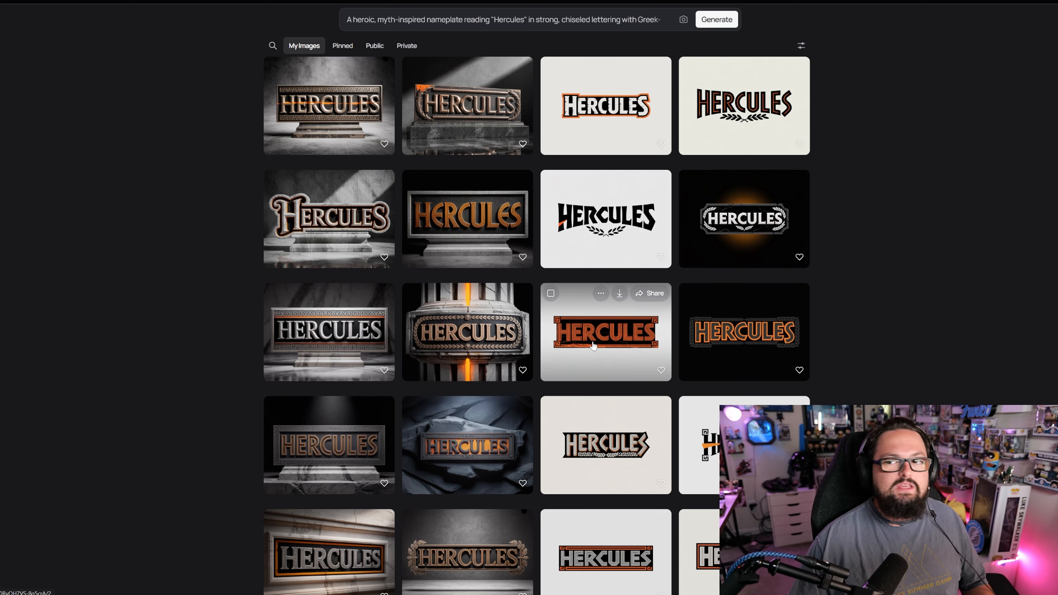
click(593, 345)
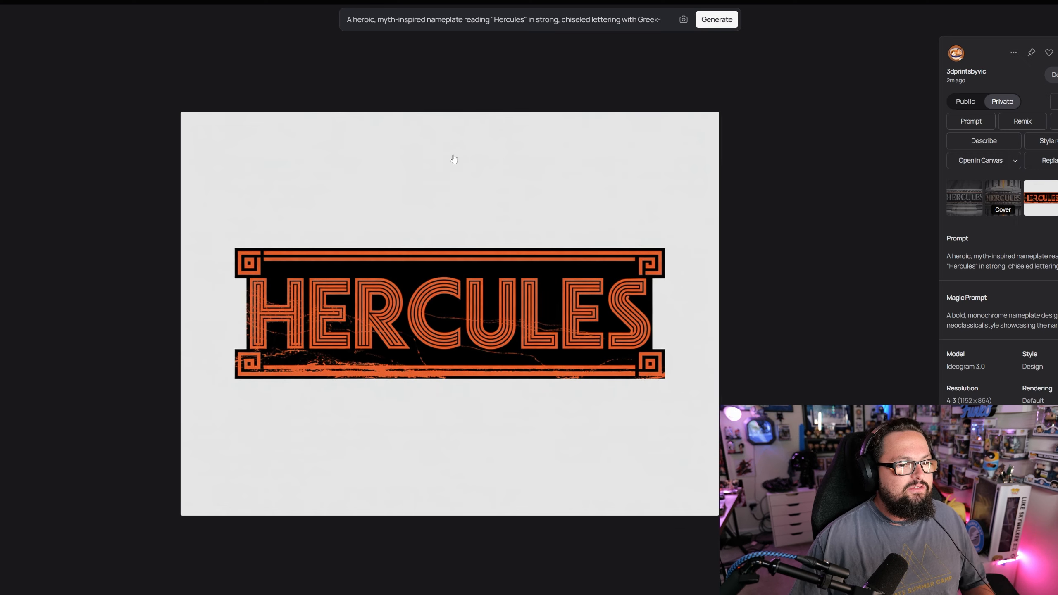
key(Escape)
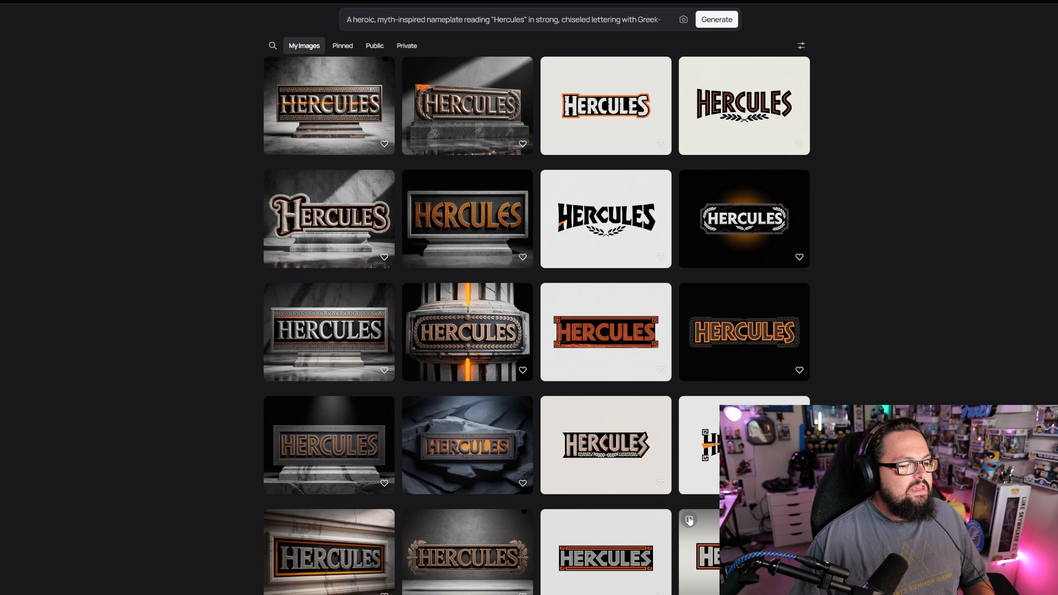
- Download the Hercules nameplate with silver outlined lettering on black and orange bars with Greek-key corners
scroll(611, 516, down, 1)
click(609, 518)
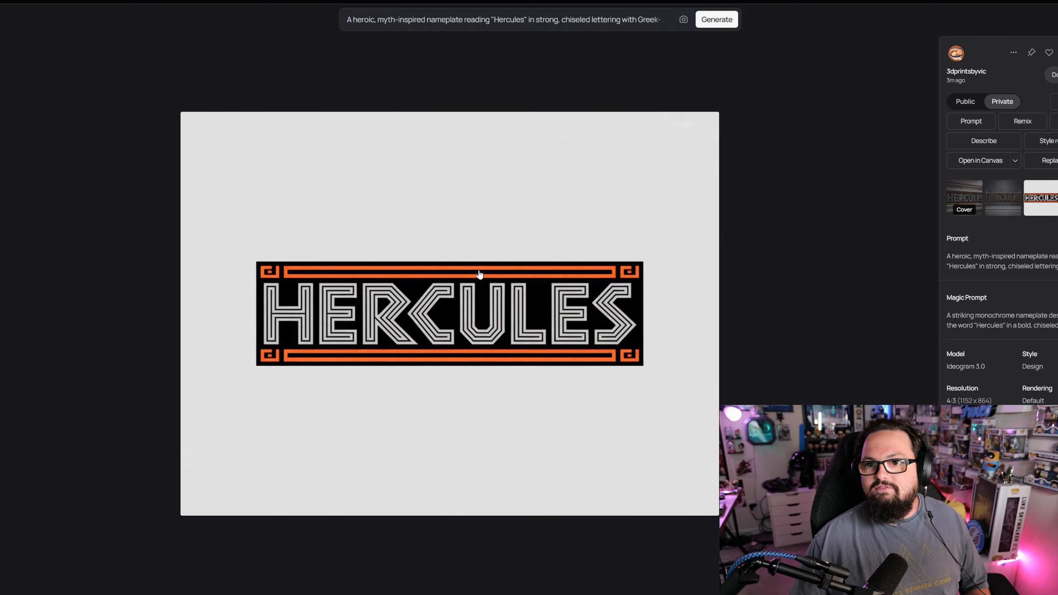
click(1055, 78)
click(803, 314)
scroll(730, 331, up, 1)
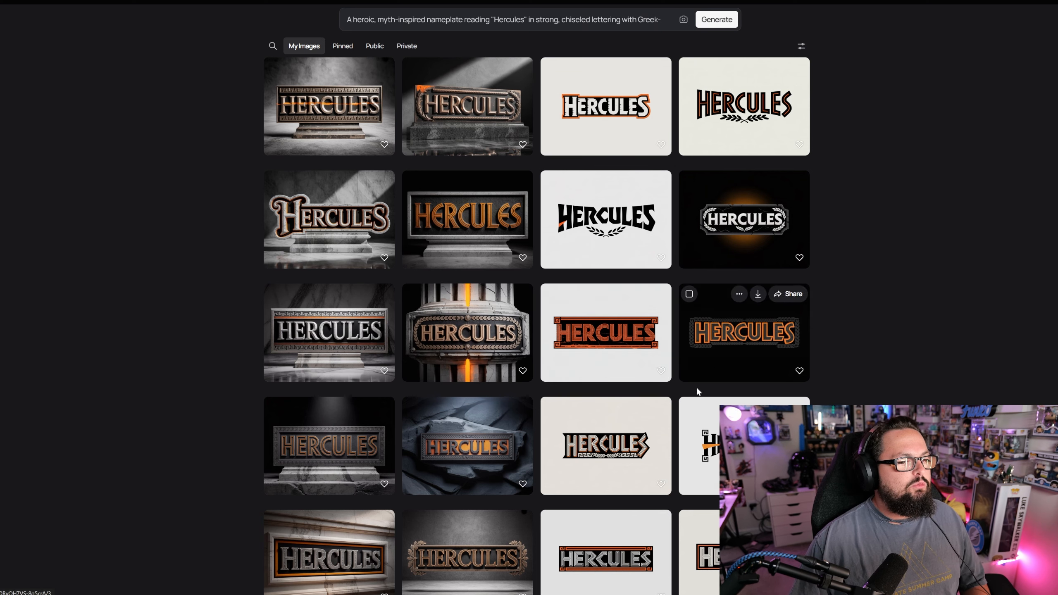
- Download the red-orange Greek-key nameplate and the white-lettered Hercules nameplate with the orange outline
click(604, 348)
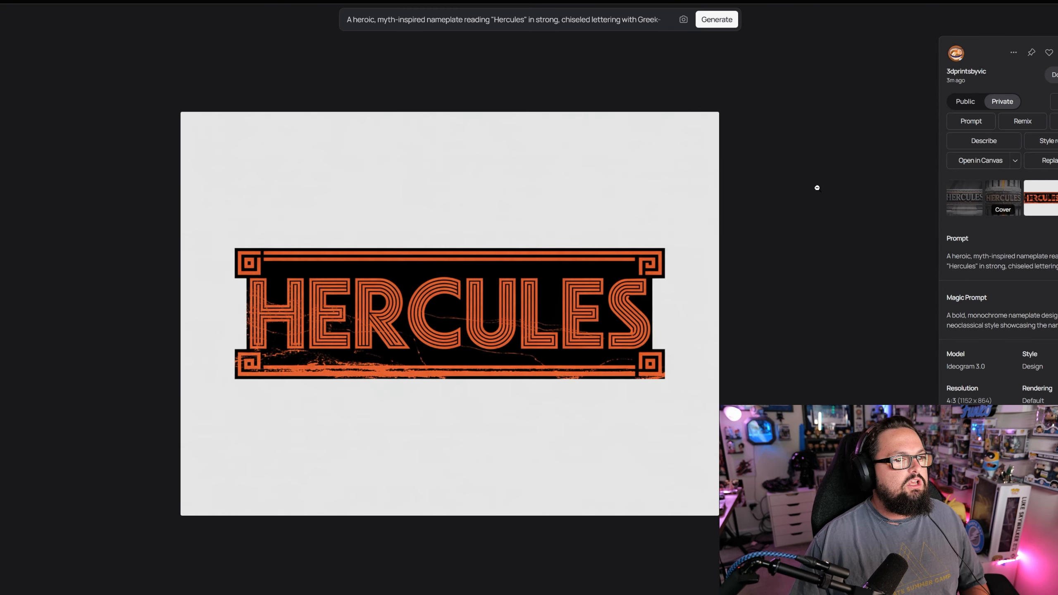
click(817, 188)
click(591, 89)
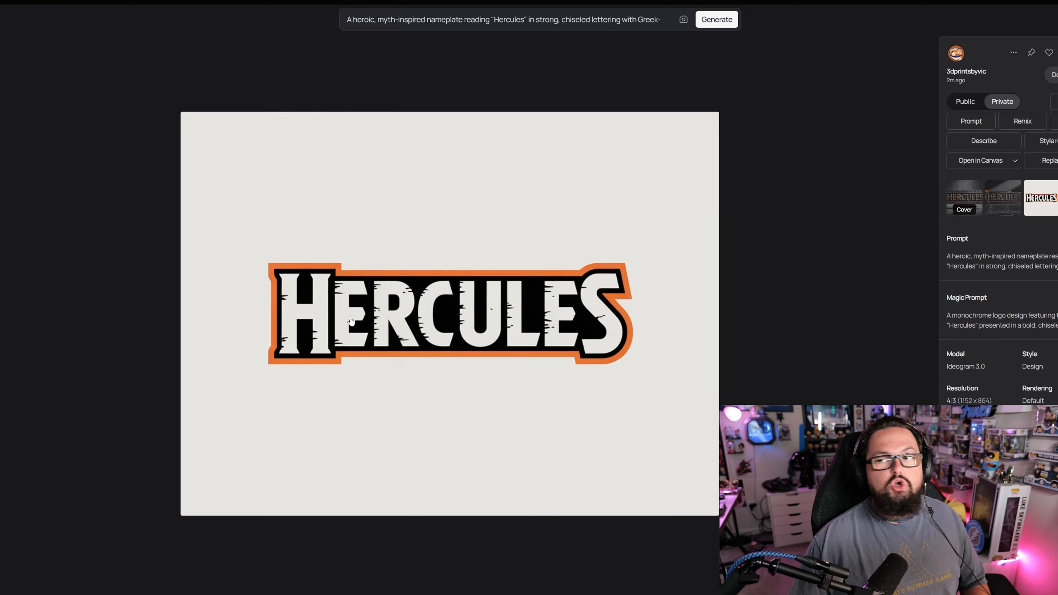
click(1054, 78)
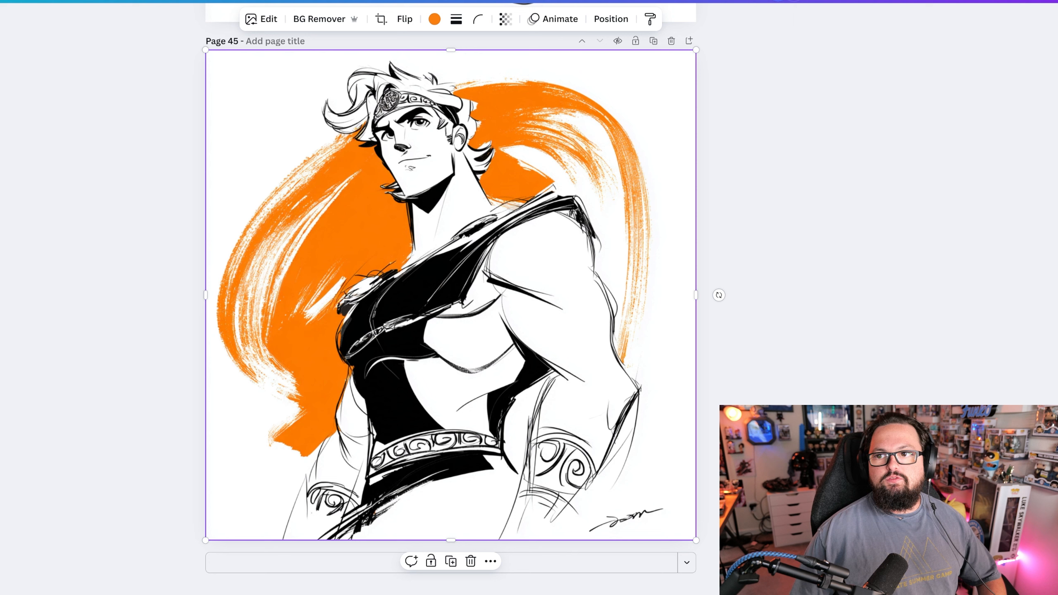
- Switch to the Canva design and place the downloaded white-lettered Hercules nameplate on page 45, enlarged over the character artwork
click(773, 310)
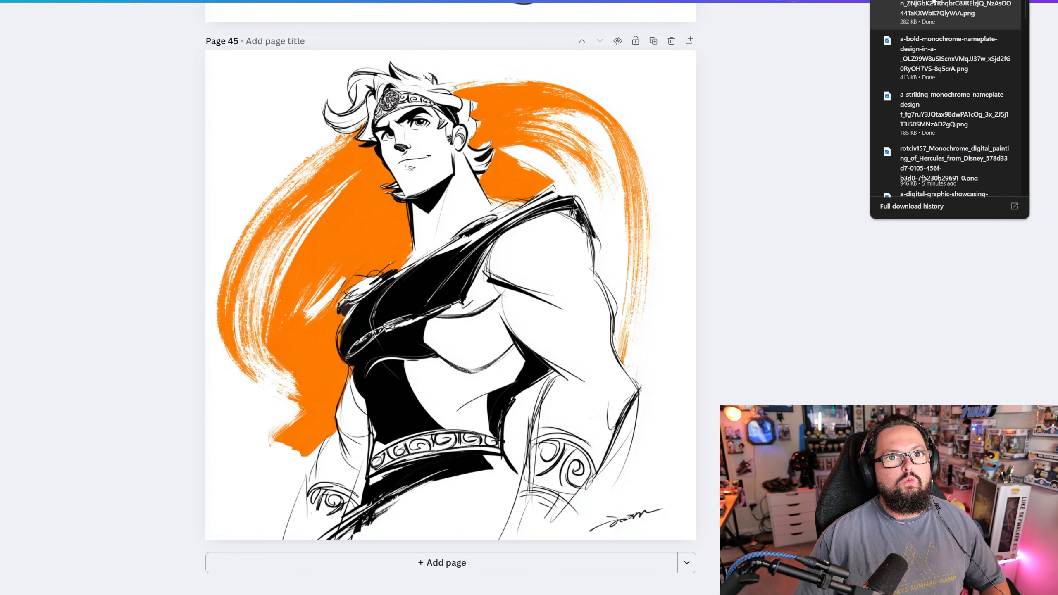
key(ctrl+v)
click(865, 350)
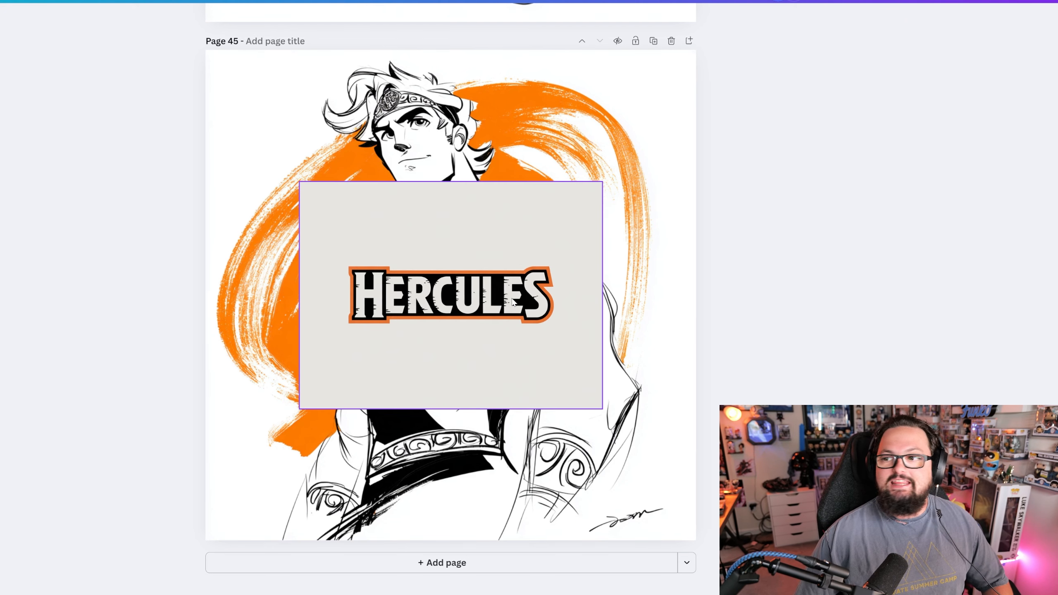
click(314, 193)
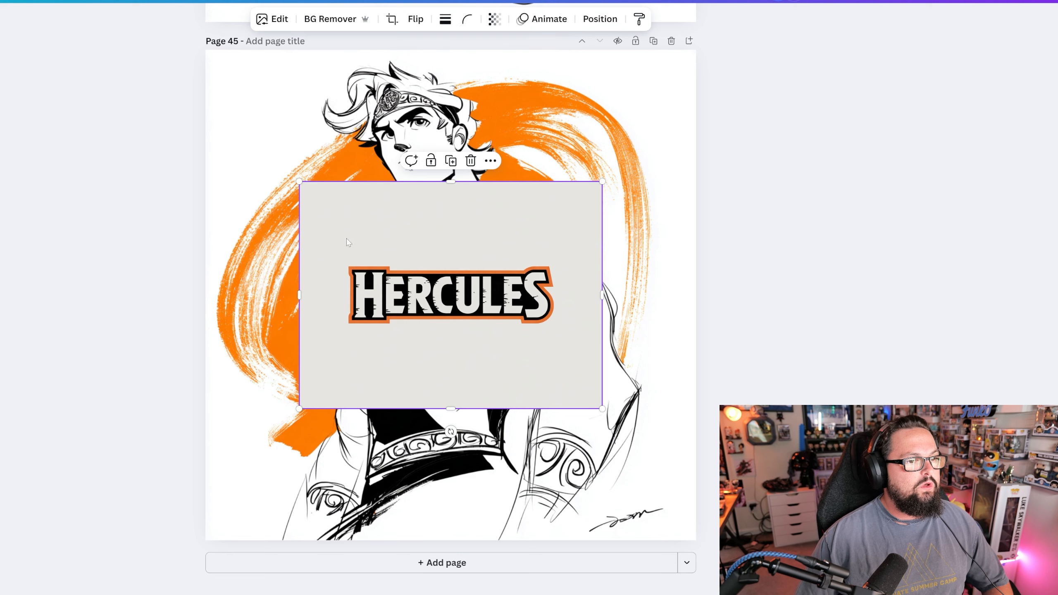
drag(297, 180, 190, 99)
drag(453, 273, 512, 304)
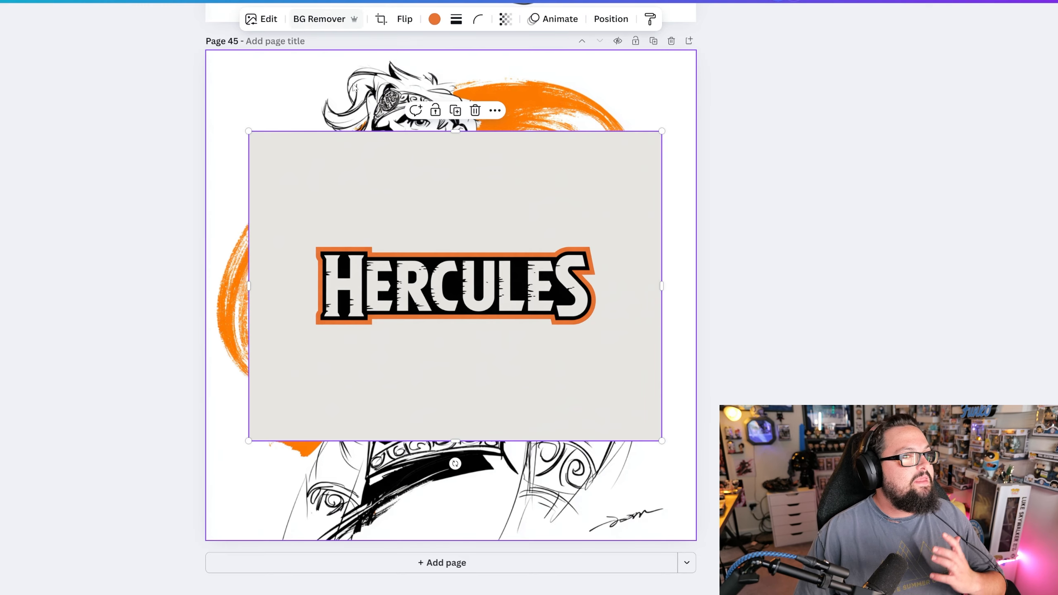
- Remove the nameplate image's background and position the nameplate horizontally centred over the figure's waist
click(328, 15)
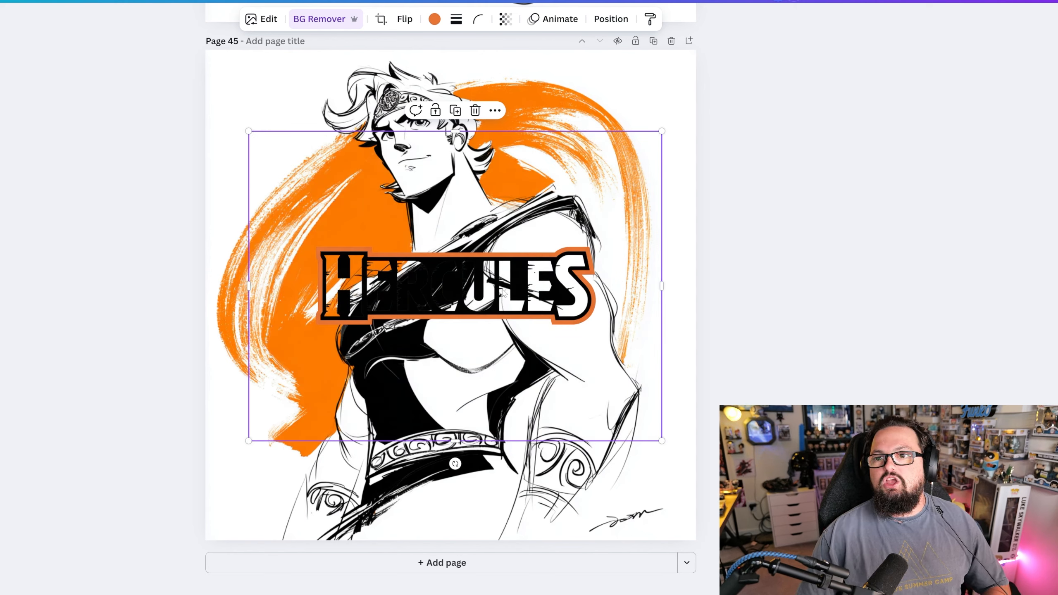
drag(506, 293, 534, 458)
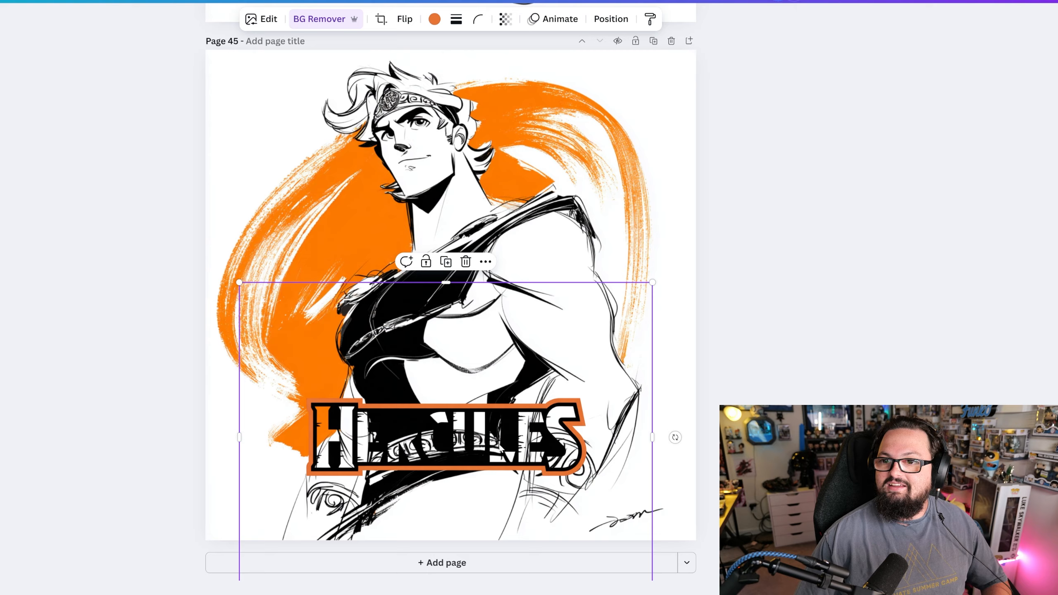
drag(437, 427, 459, 430)
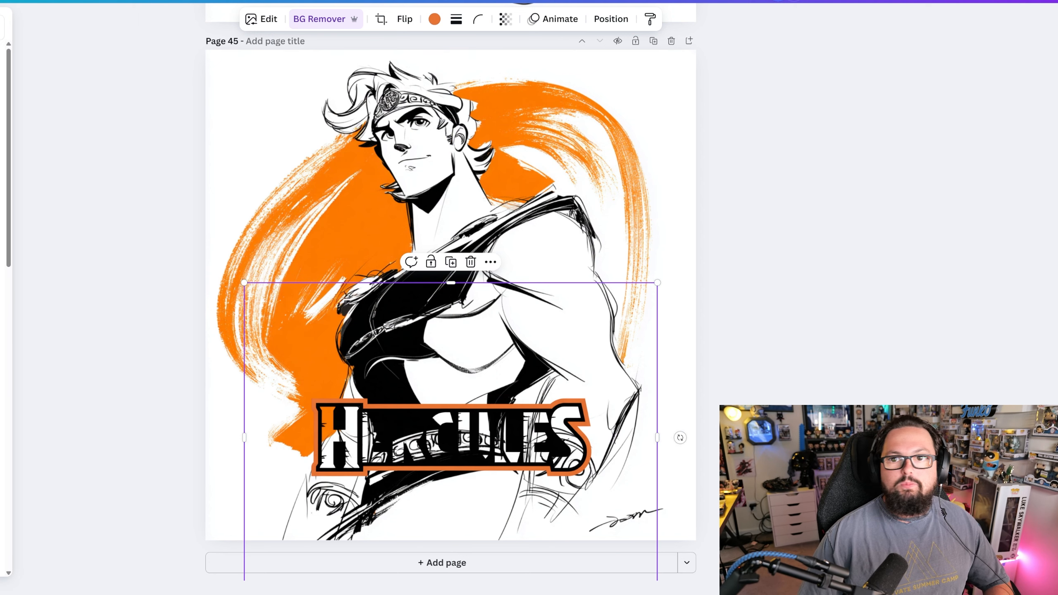
- Add a rectangle and size it to cover the lettering area inside the Hercules nameplate
key(r)
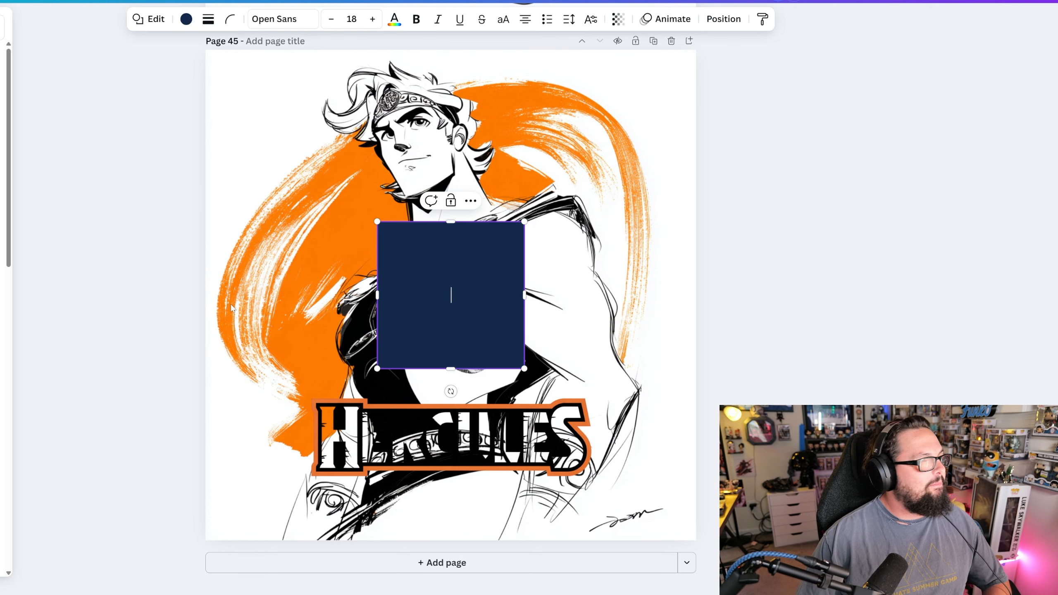
drag(469, 247, 447, 439)
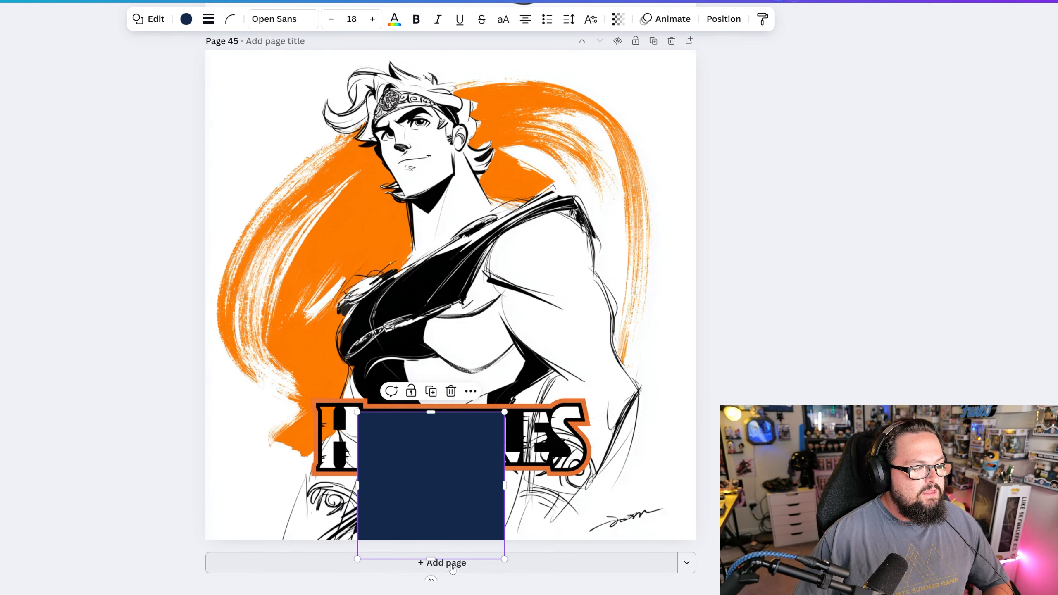
drag(430, 559, 572, 439)
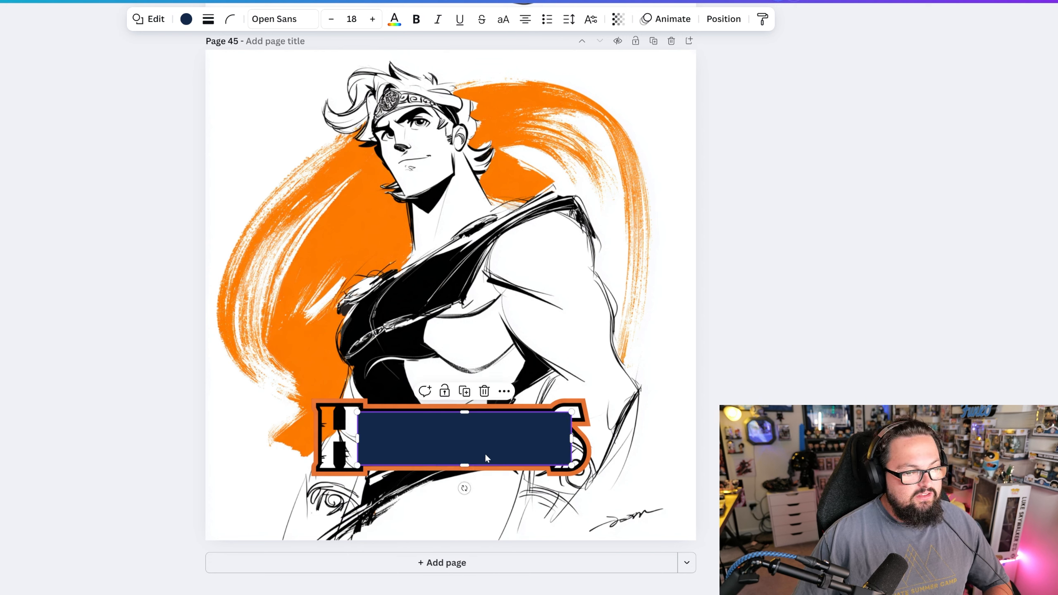
drag(357, 438, 319, 439)
- Send the rectangle backward behind the nameplate and fill it with white so it backs the letters
right_click(501, 437)
mouse_move(539, 385)
click(690, 438)
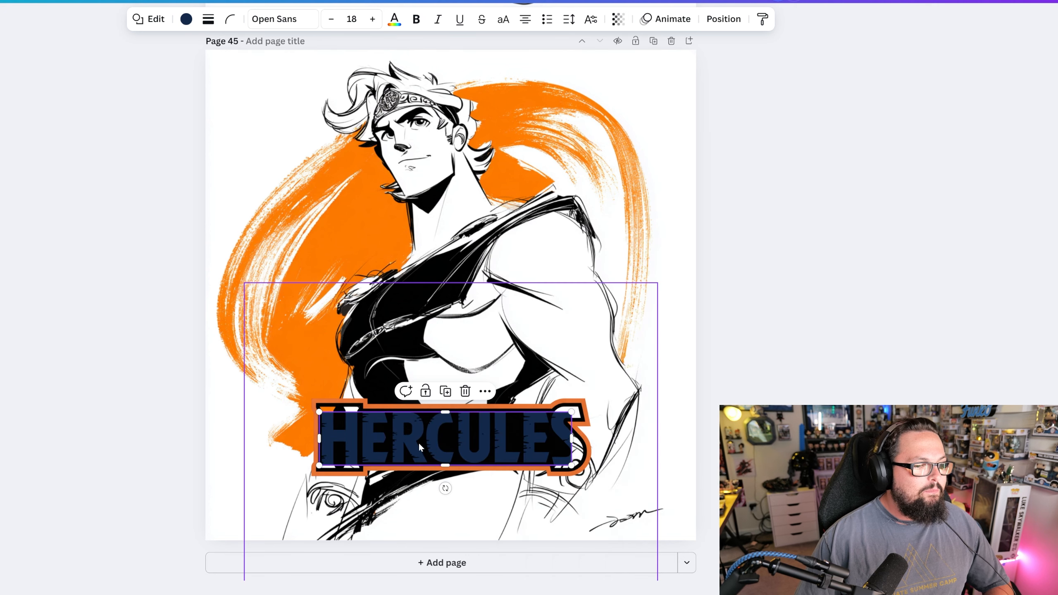
click(186, 19)
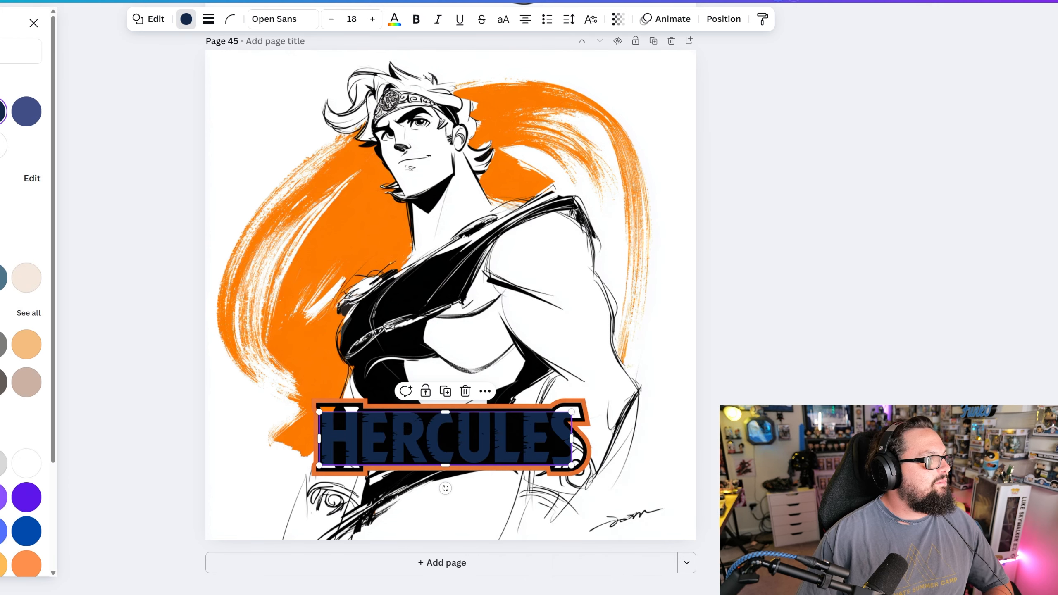
click(3, 146)
click(548, 448)
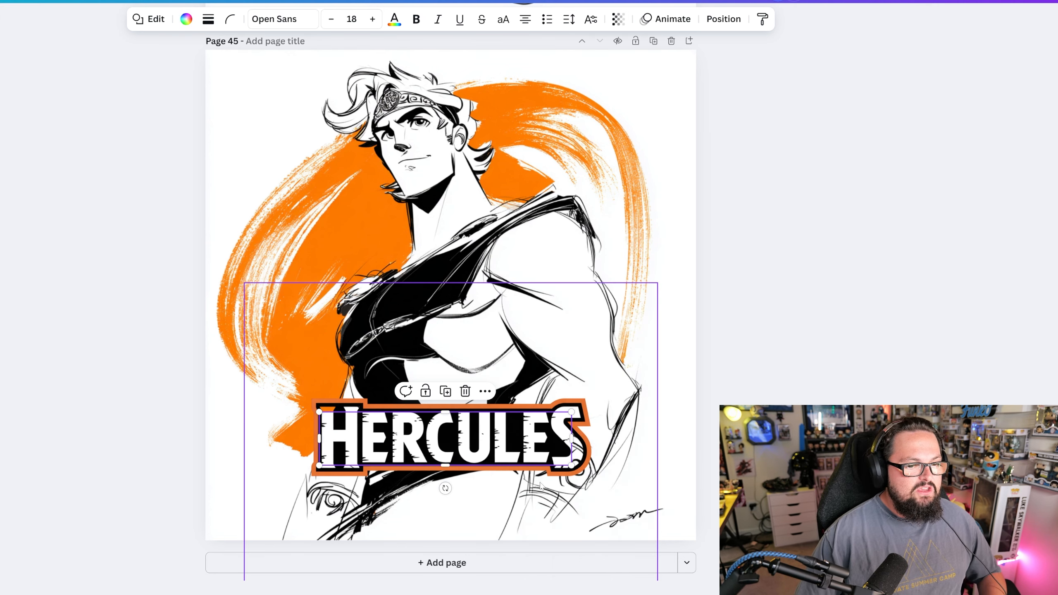
- Add a second rectangle and size it to cover the nameplate's tall letter H within the orange outline
scroll(549, 484, up, 6)
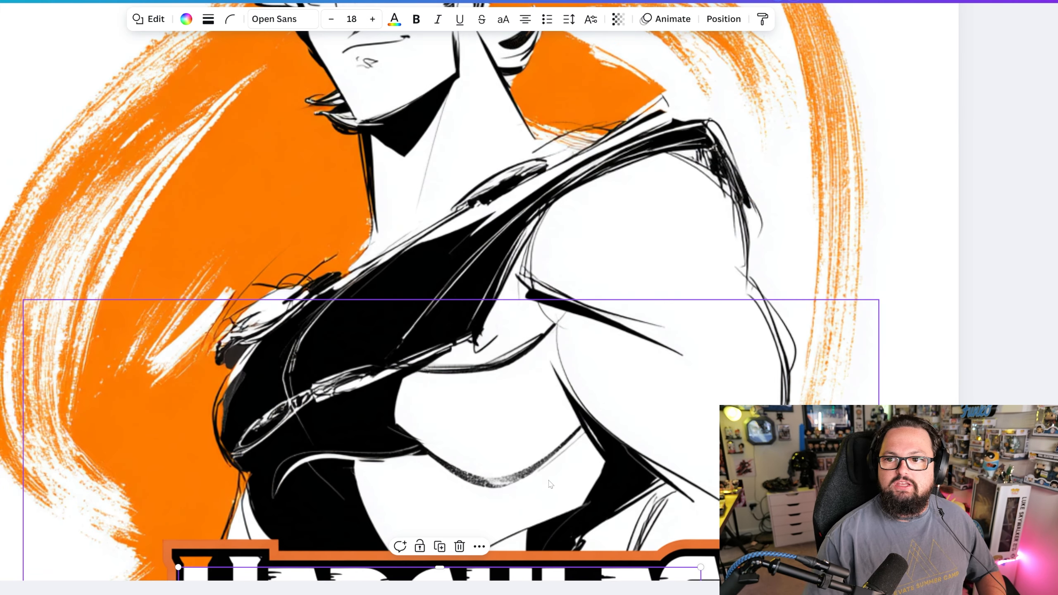
scroll(699, 383, down, 6)
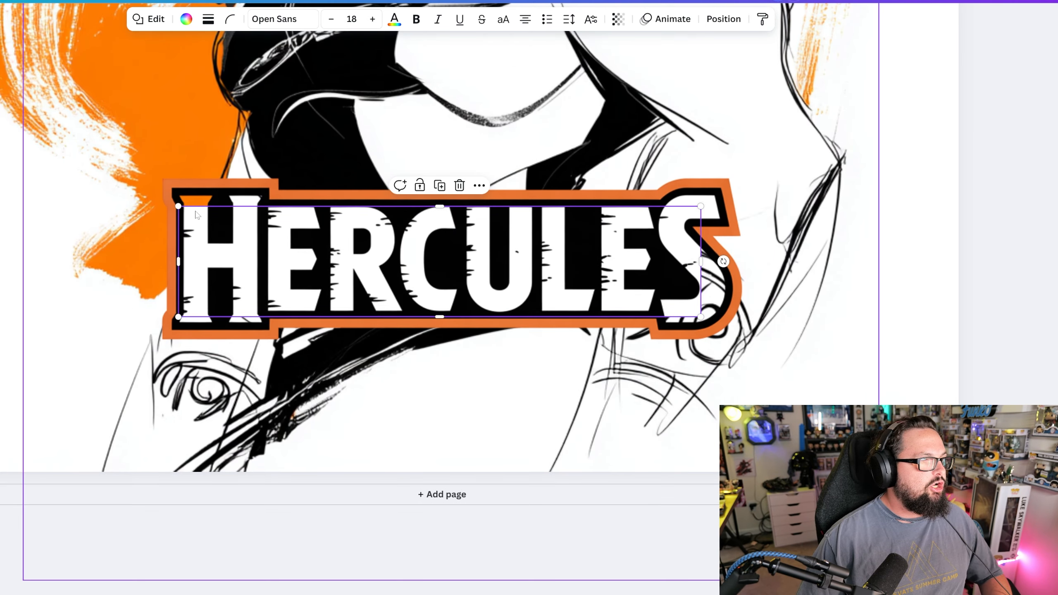
scroll(542, 314, up, 2)
click(494, 327)
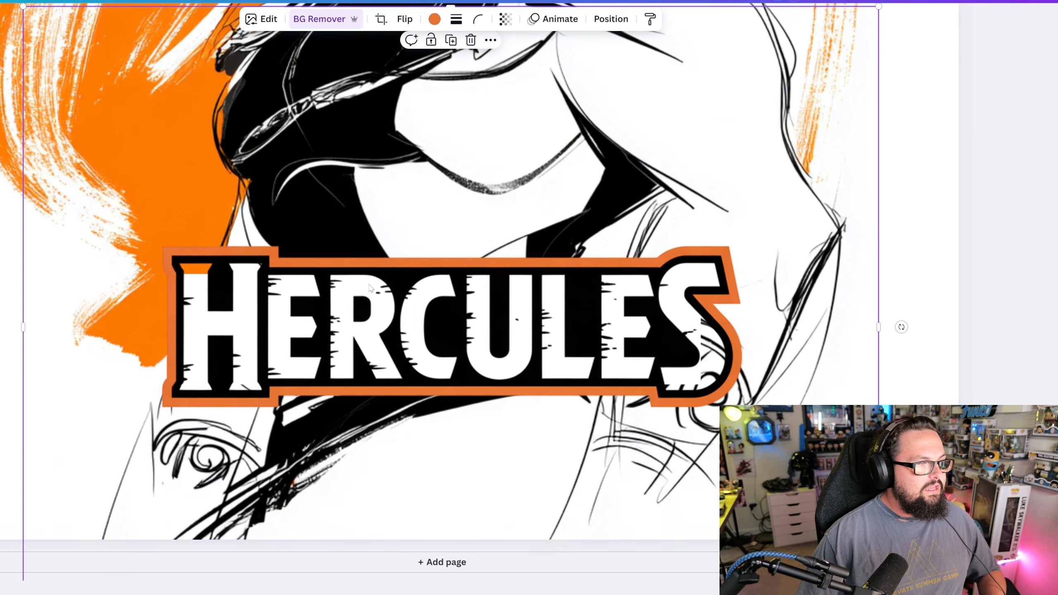
key(r)
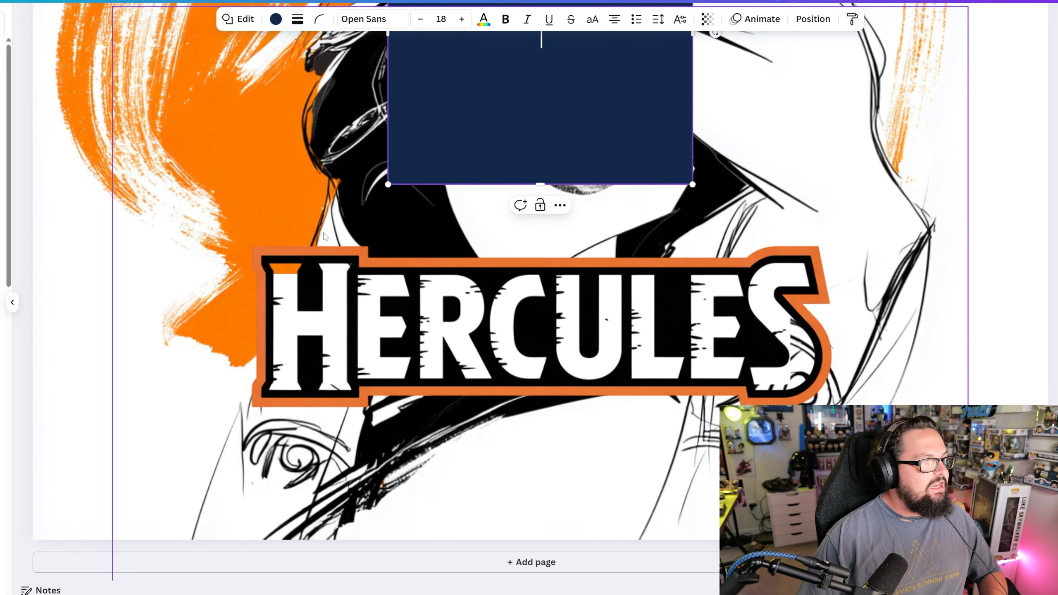
drag(488, 102, 371, 477)
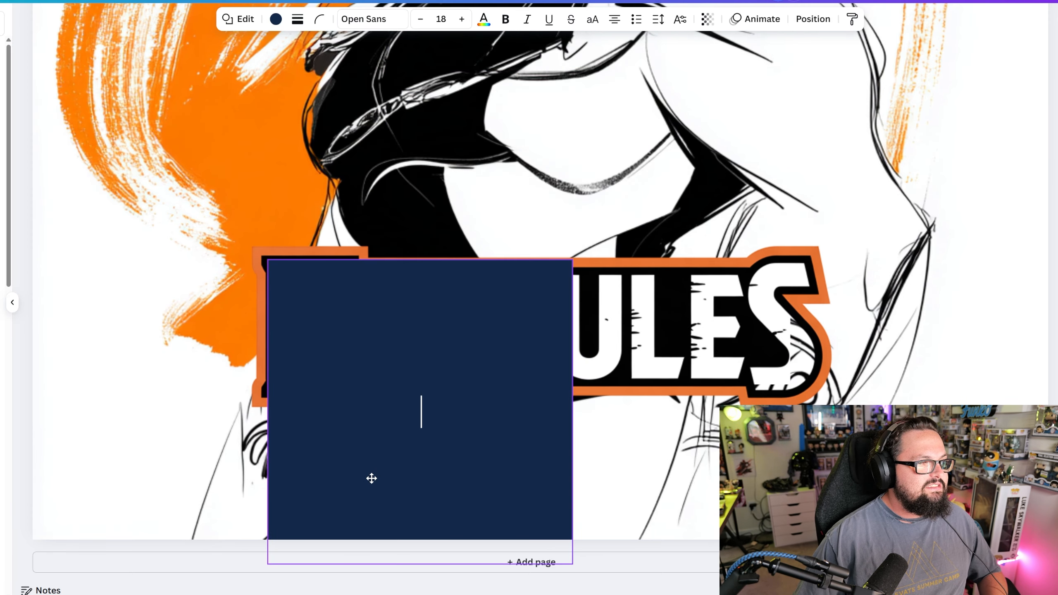
drag(573, 564, 326, 383)
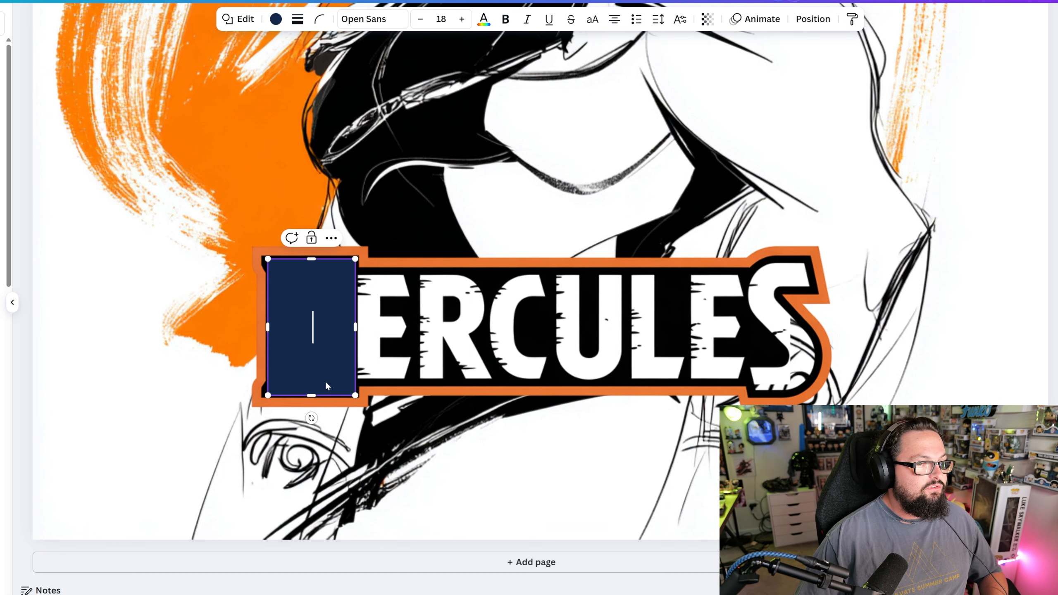
- Fill the rectangle over the letter H with white and send it backward behind the nameplate
click(276, 18)
click(2, 141)
click(346, 306)
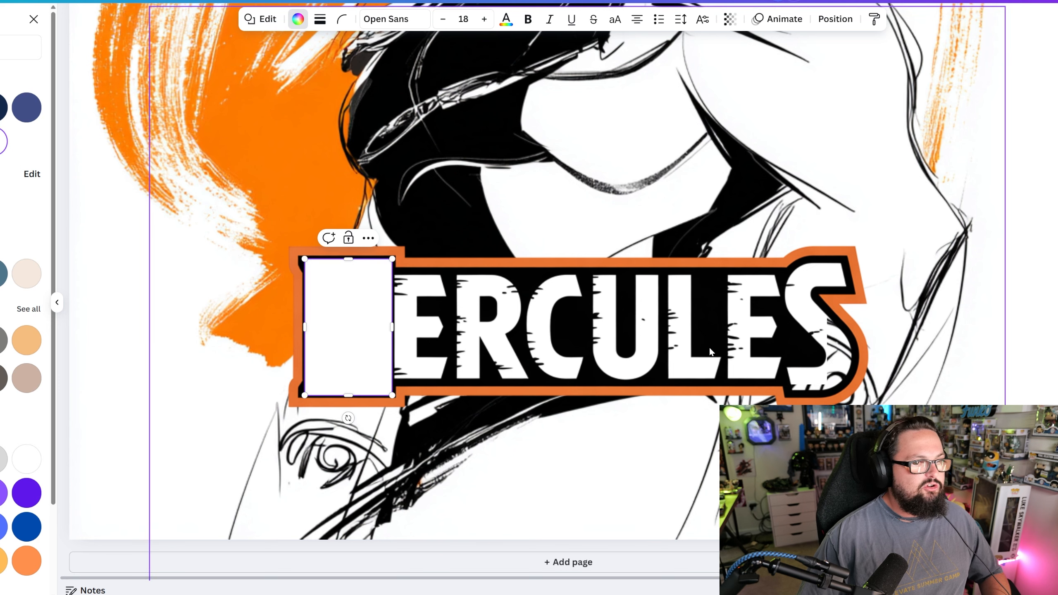
right_click(346, 306)
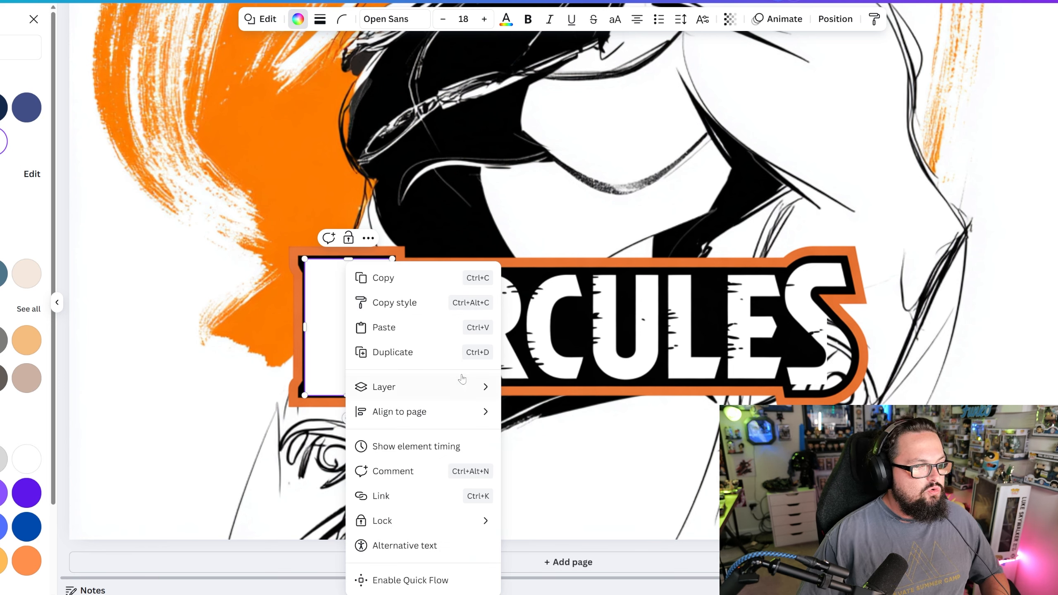
mouse_move(456, 386)
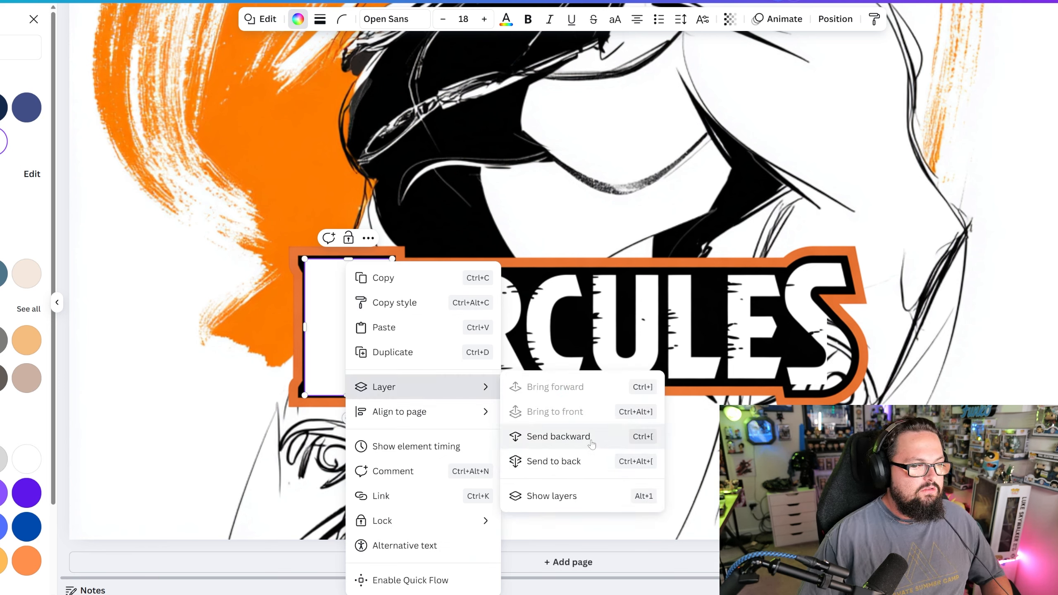
click(559, 437)
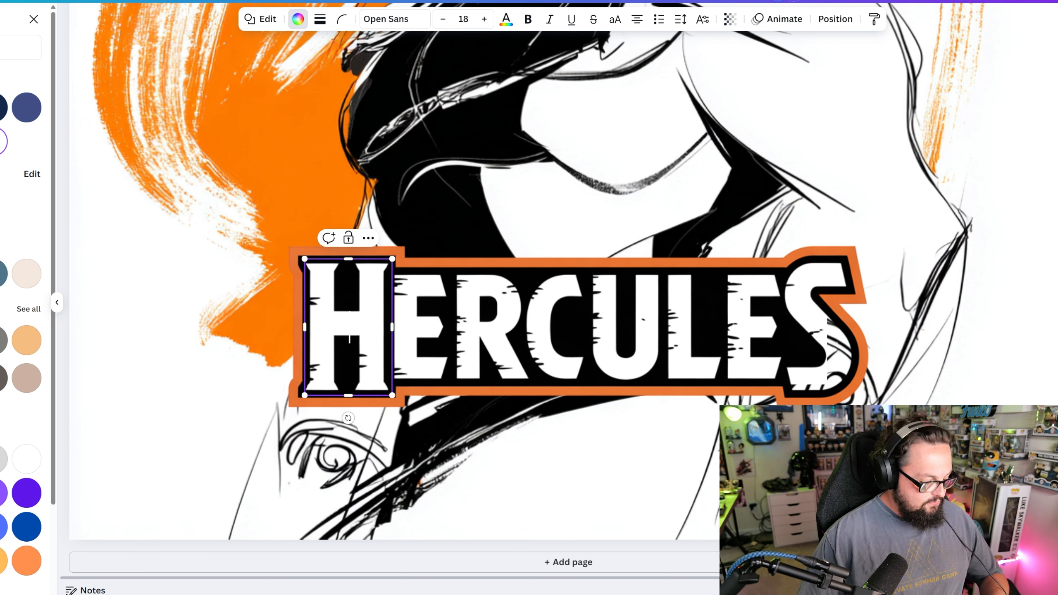
- Nudge the Hercules nameplate slightly over its white backing, and add a rectangle sized to cover its letter S
click(448, 418)
mouse_move(377, 341)
mouse_down()
mouse_move(409, 340)
mouse_move(382, 345)
mouse_up()
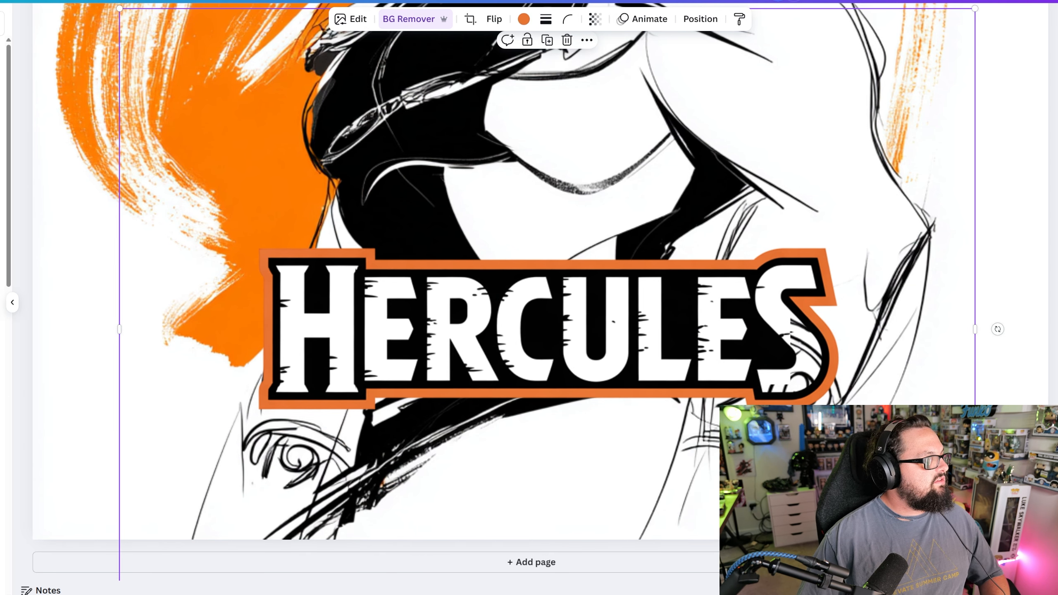
key(r)
drag(560, 99, 686, 483)
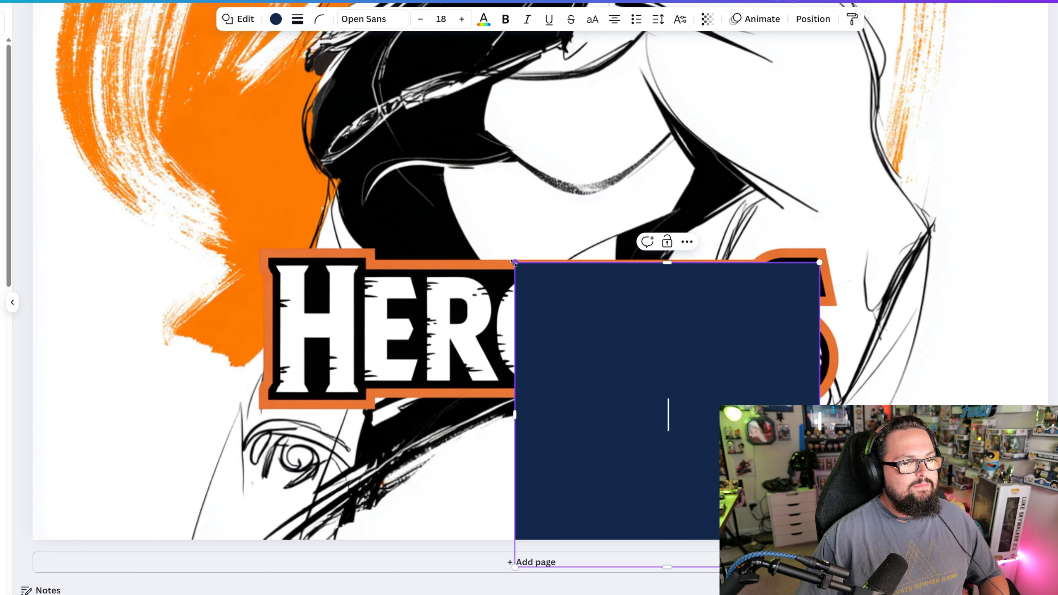
drag(515, 265, 765, 253)
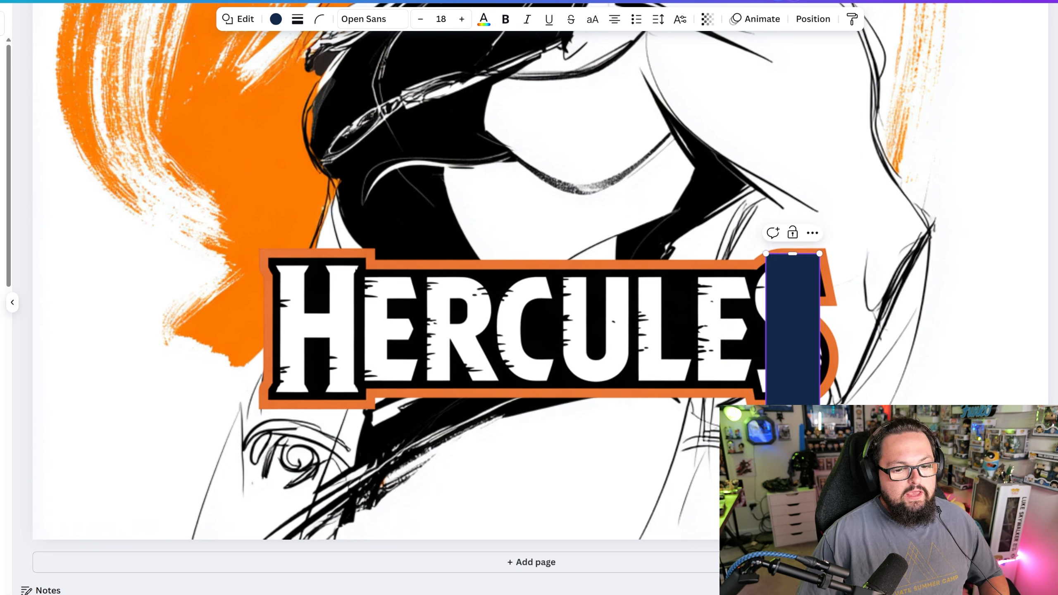
drag(794, 447, 796, 394)
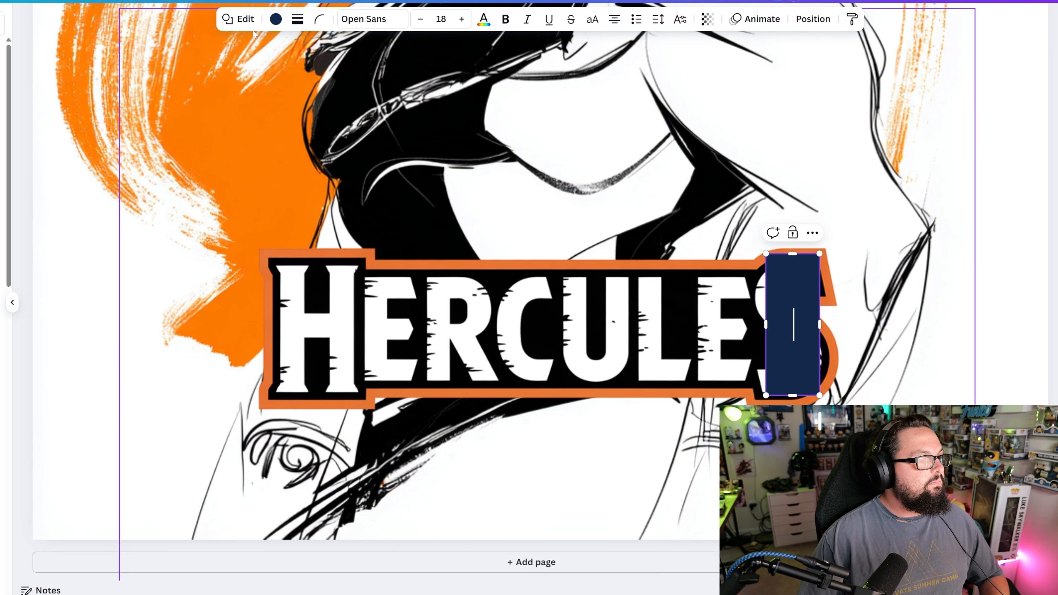
- Fill the rectangle over the letter S with white
click(276, 19)
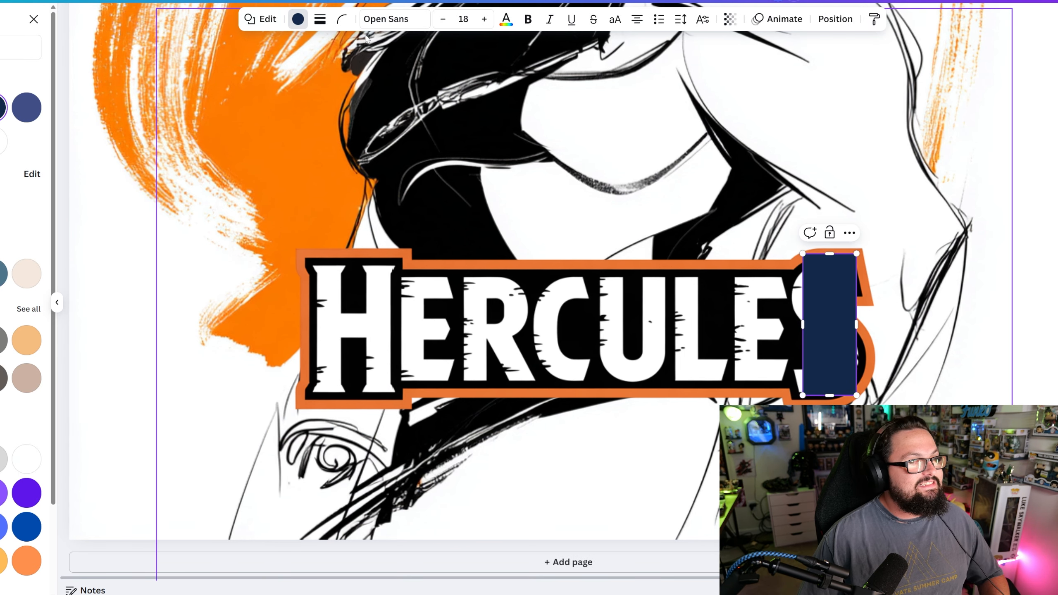
click(2, 141)
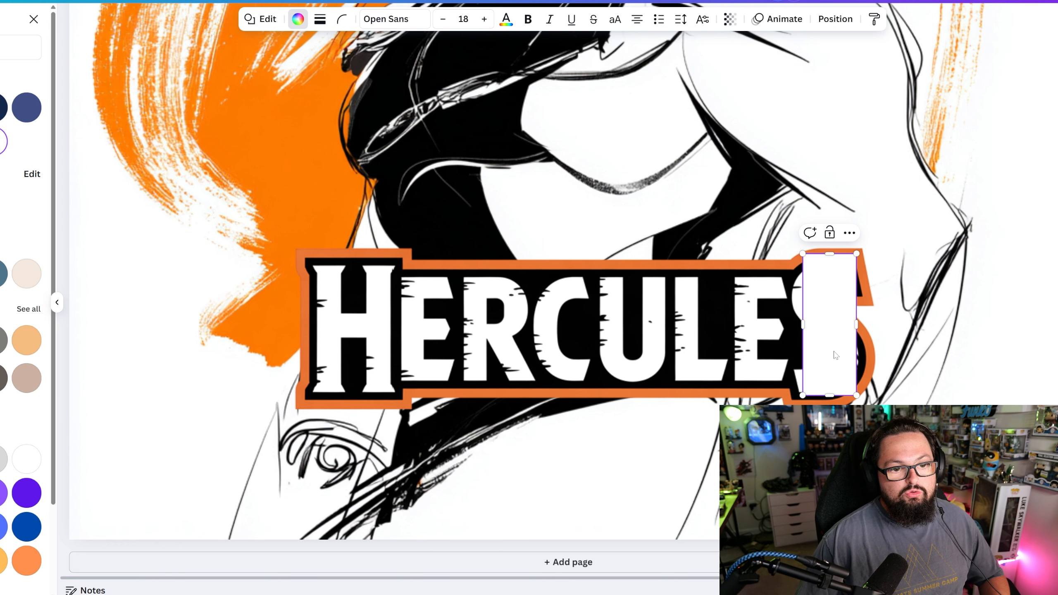
right_click(833, 263)
click(872, 472)
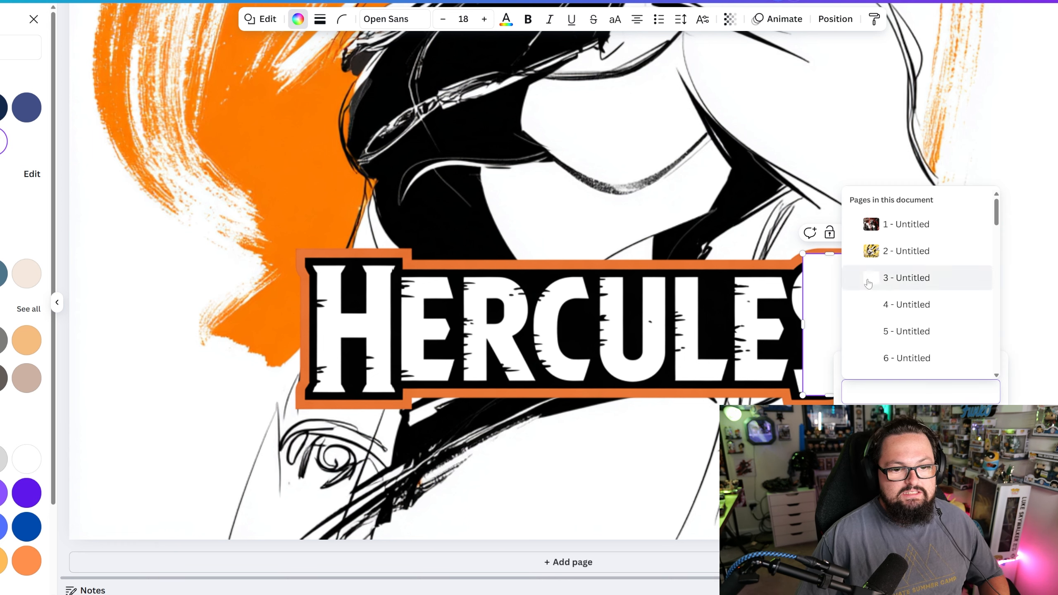
click(828, 317)
right_click(828, 317)
click(810, 332)
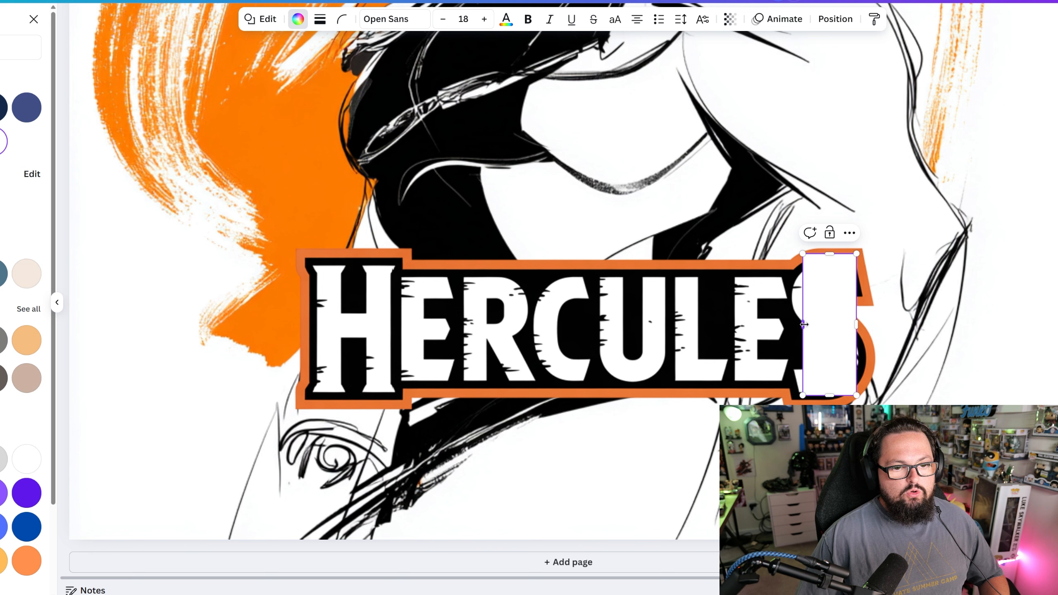
right_click(830, 319)
click(848, 241)
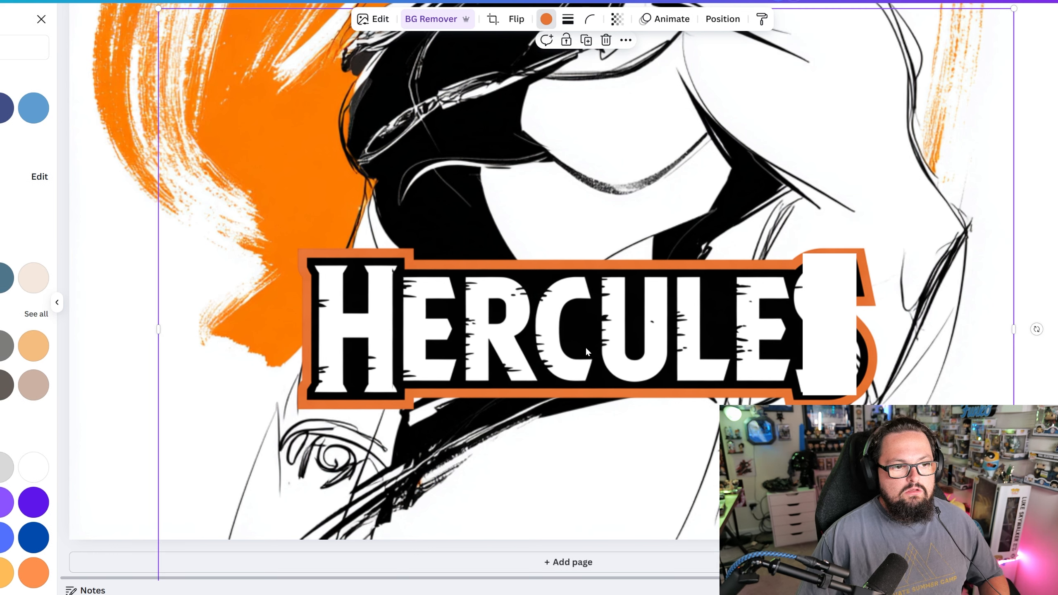
- Send the white rectangle backward behind the nameplate and widen it slightly to back the whole letter S
click(837, 320)
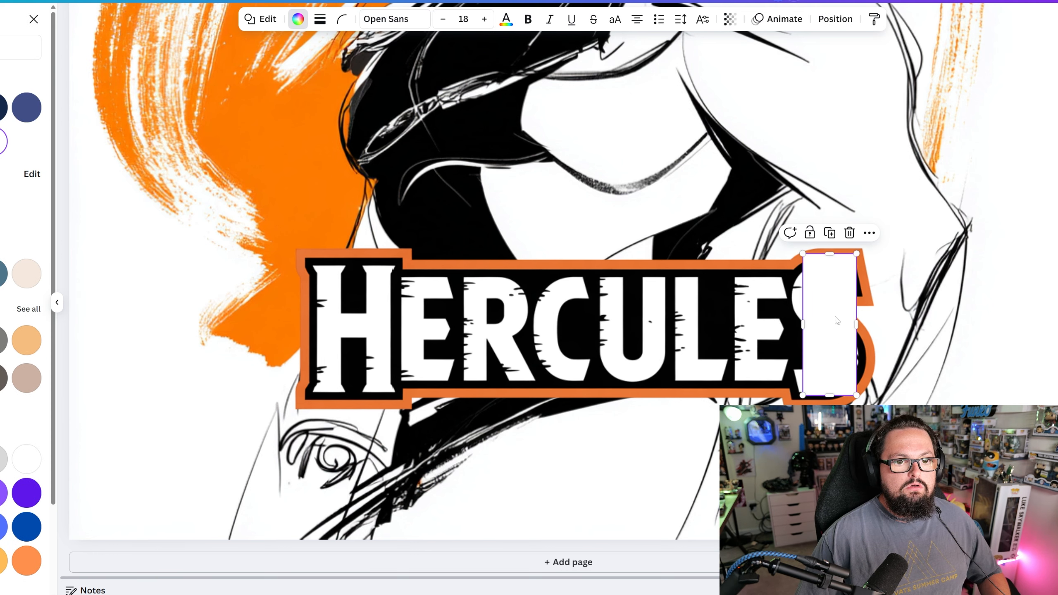
click(870, 233)
mouse_move(898, 400)
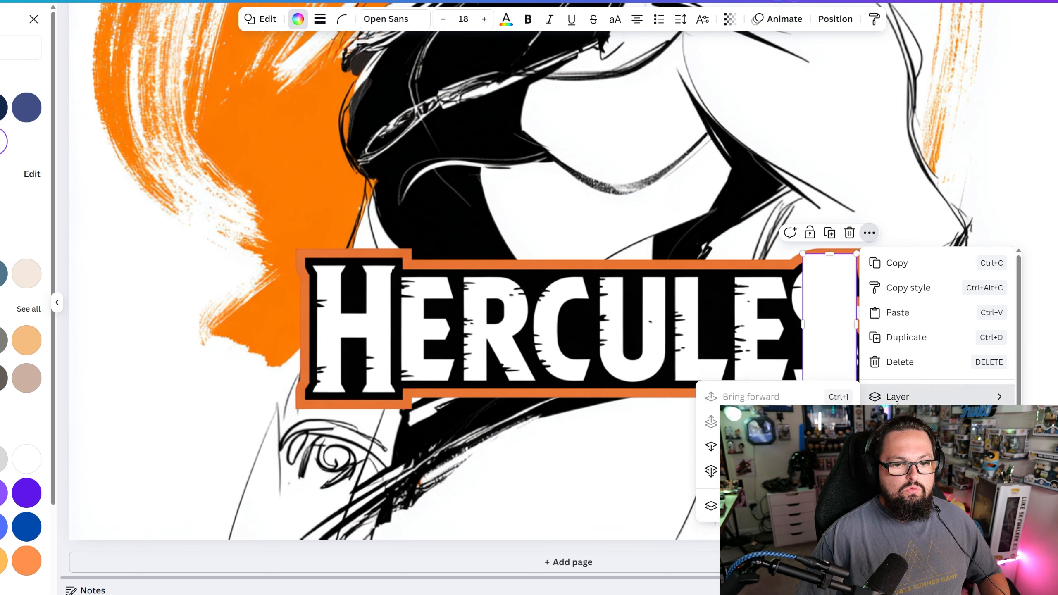
click(750, 446)
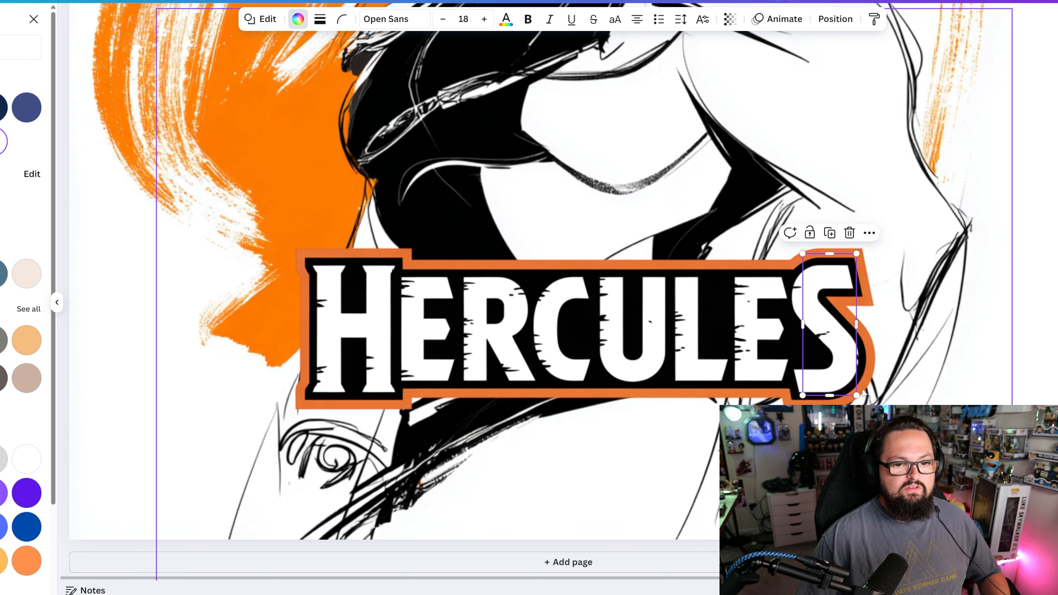
drag(858, 321, 866, 323)
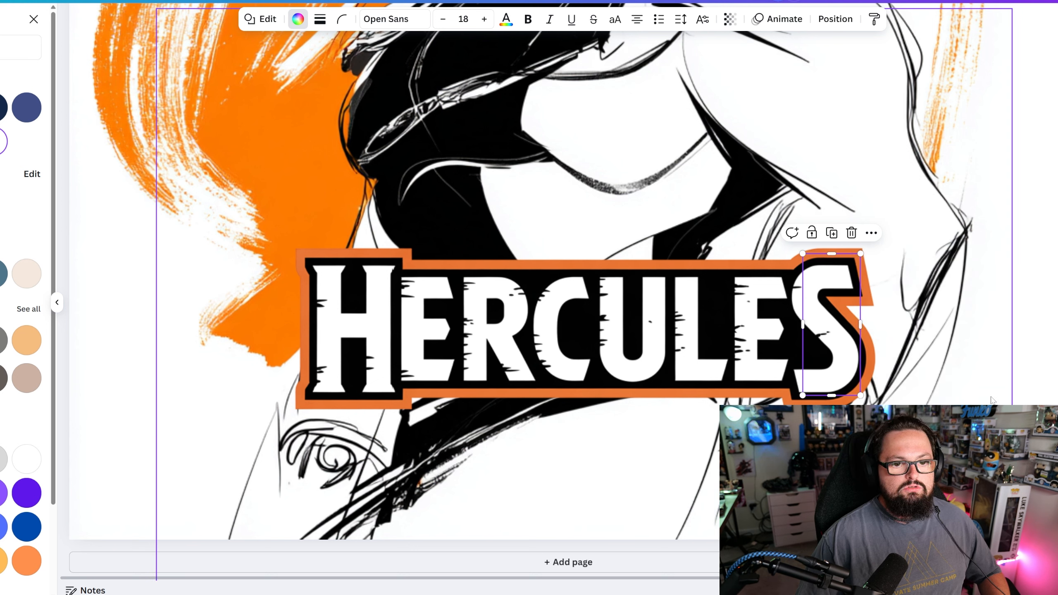
click(993, 402)
click(946, 400)
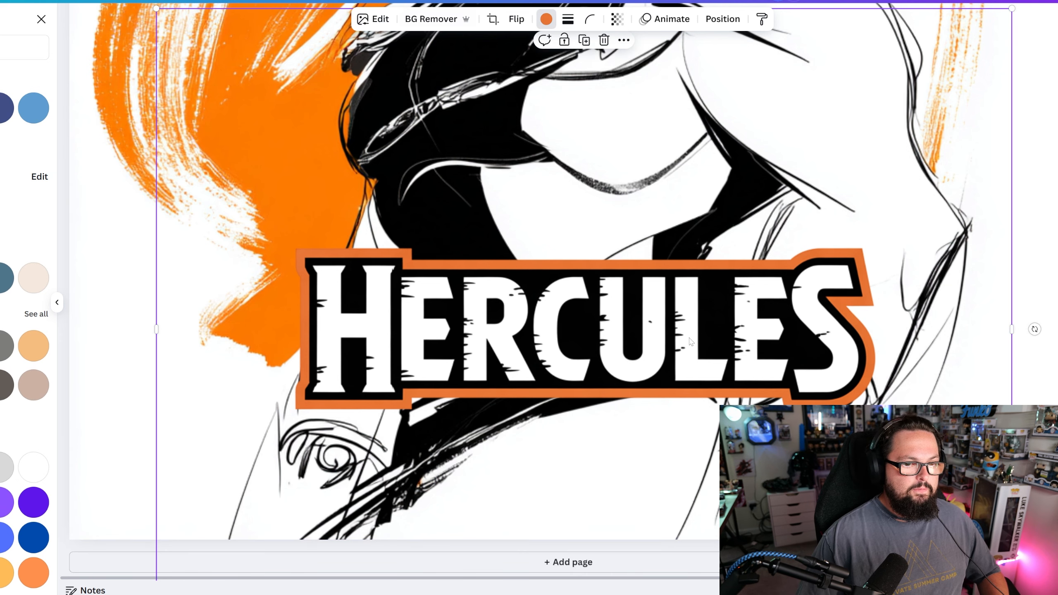
- Select the nameplate together with its white backing rectangles and group them
scroll(186, 284, down, 5)
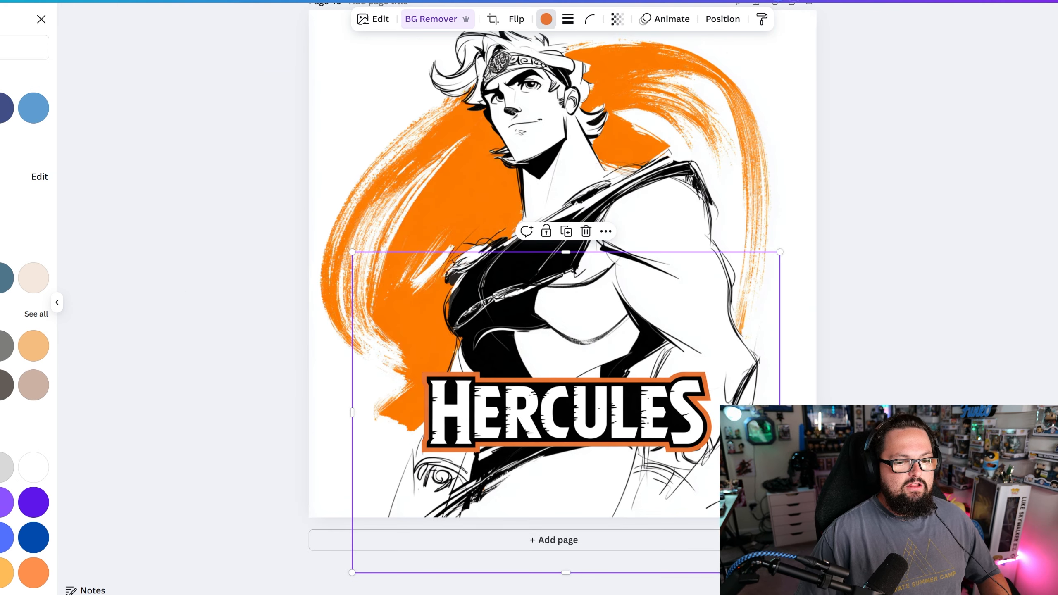
key(Escape)
drag(715, 473, 262, 410)
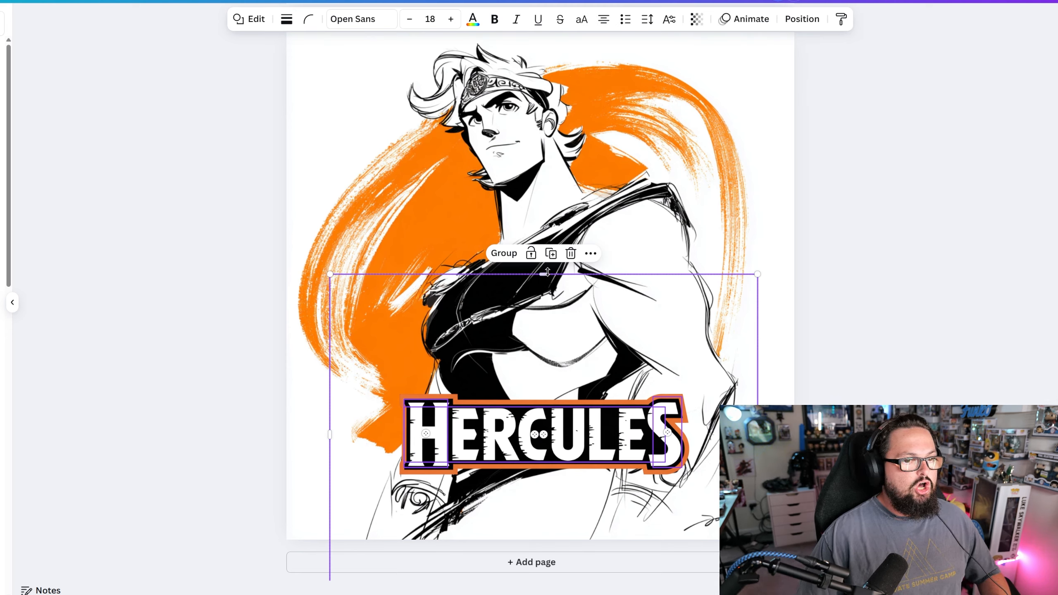
click(511, 255)
- Enlarge the grouped nameplate and place it across the lower part of the Hercules artwork
drag(619, 477, 583, 383)
drag(565, 341, 593, 403)
drag(750, 247, 795, 175)
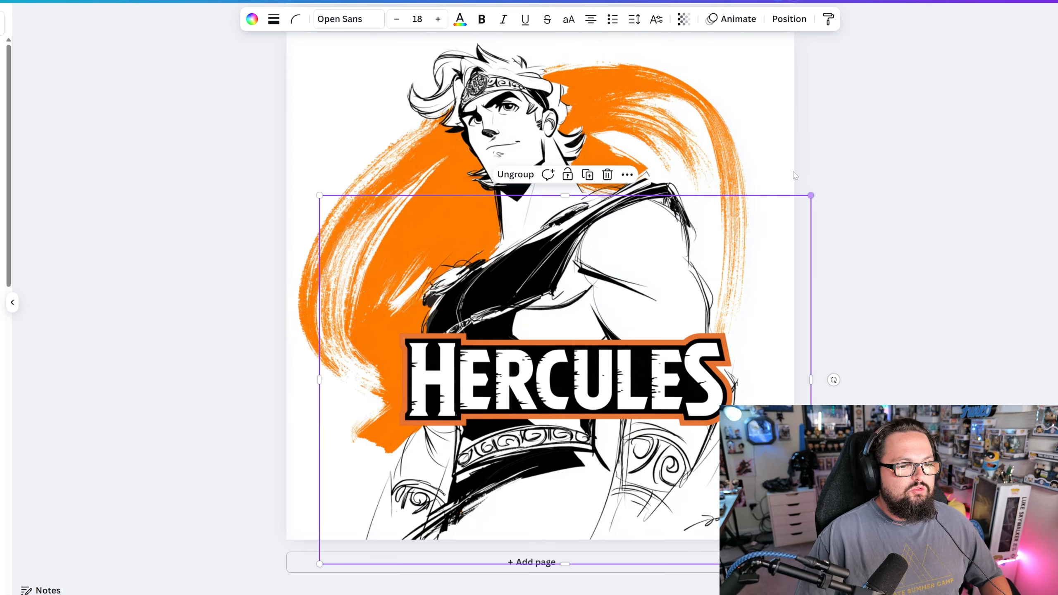
drag(622, 394, 593, 431)
drag(540, 231, 540, 171)
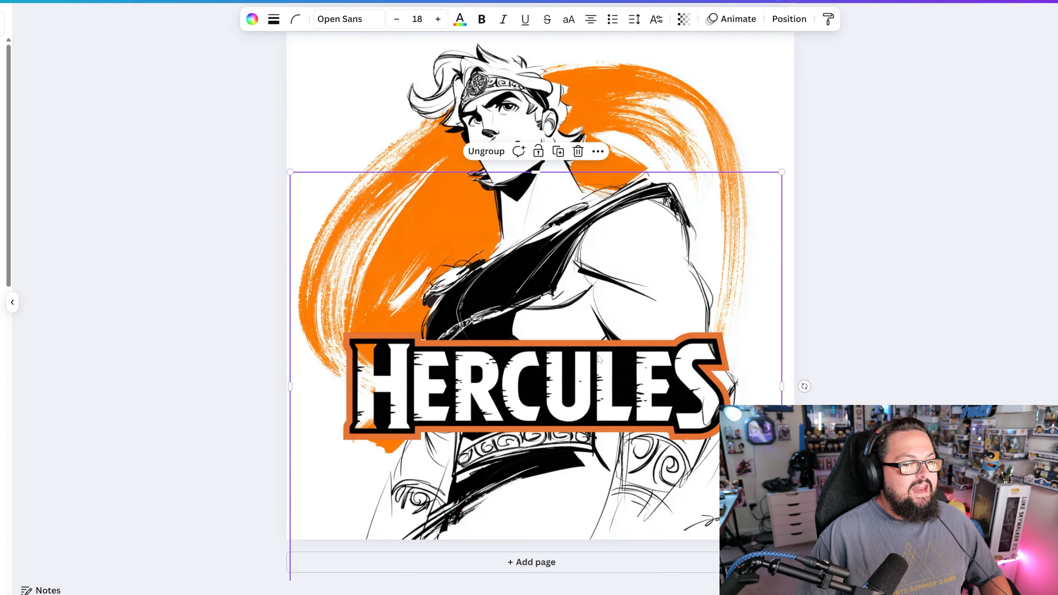
drag(595, 409, 679, 395)
drag(562, 377, 467, 446)
- Add another rectangle and size it to cover the letter H of the enlarged nameplate
key(r)
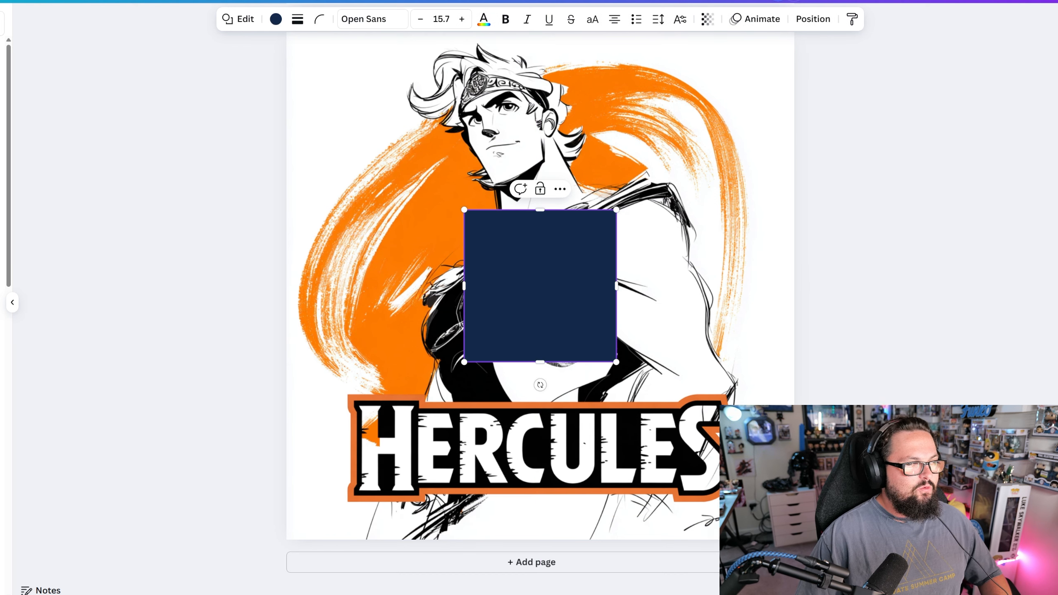
drag(524, 249, 420, 440)
drag(505, 551, 403, 493)
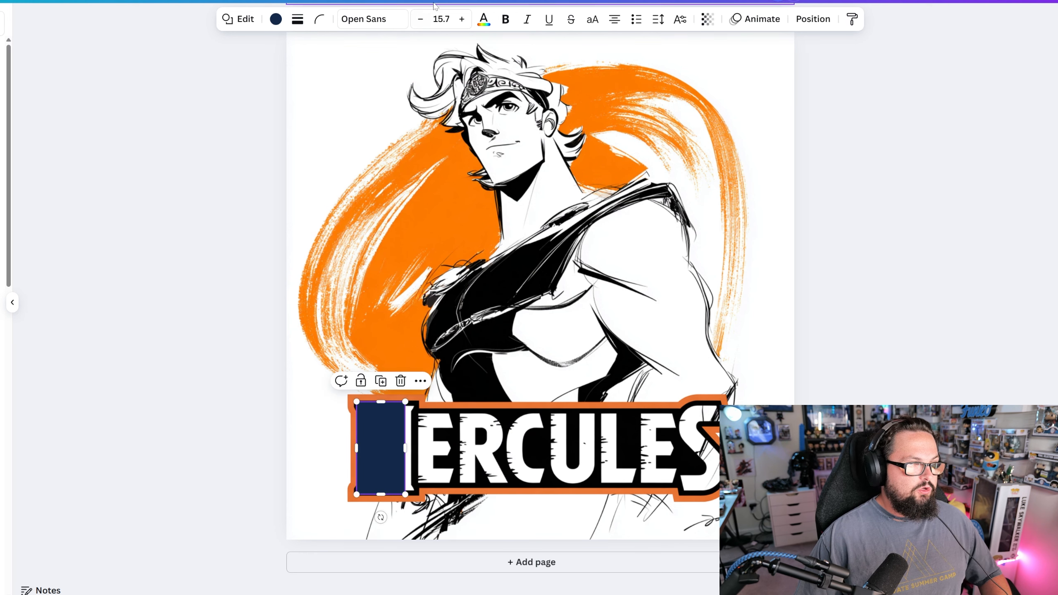
- Fill the rectangle over the enlarged nameplate's letter H with white and send it backward behind the lettering
click(278, 20)
click(3, 141)
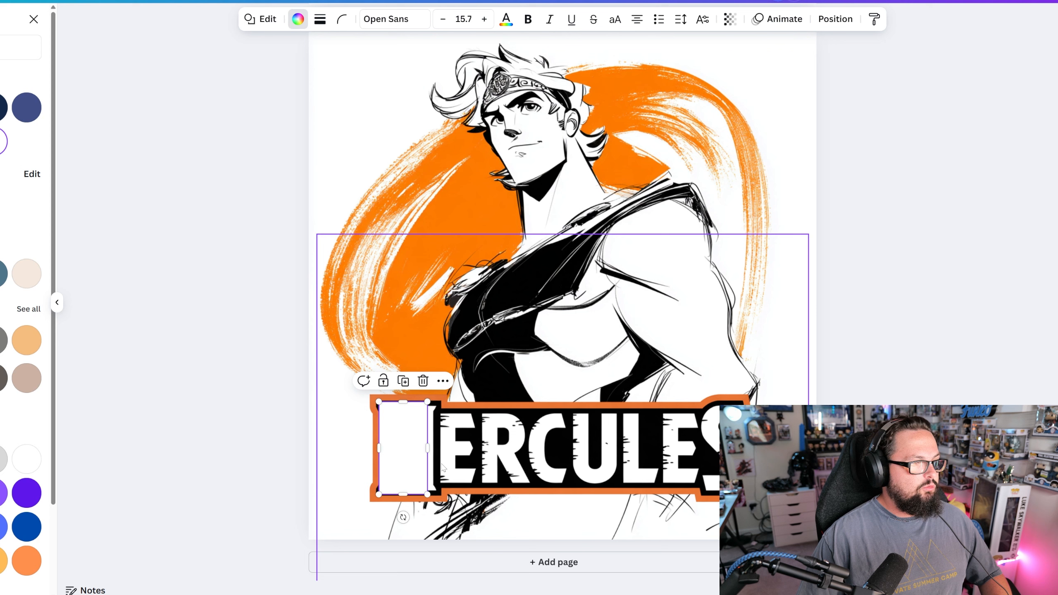
right_click(410, 456)
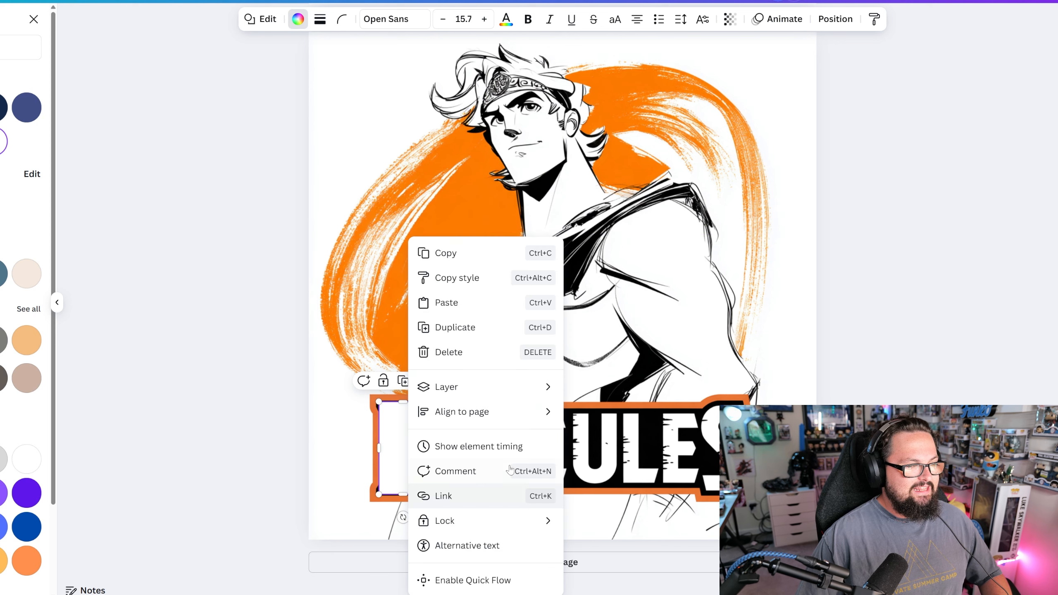
mouse_move(500, 387)
click(667, 434)
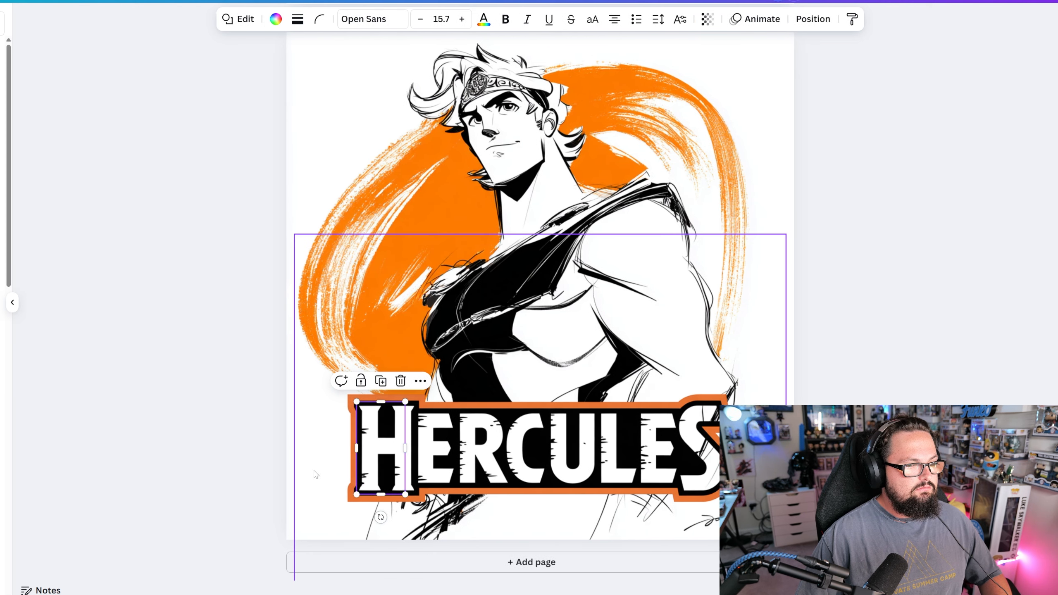
- Group the new H backing with the nameplate and move the group up and left until the S overlaps the orange brushstroke
click(198, 453)
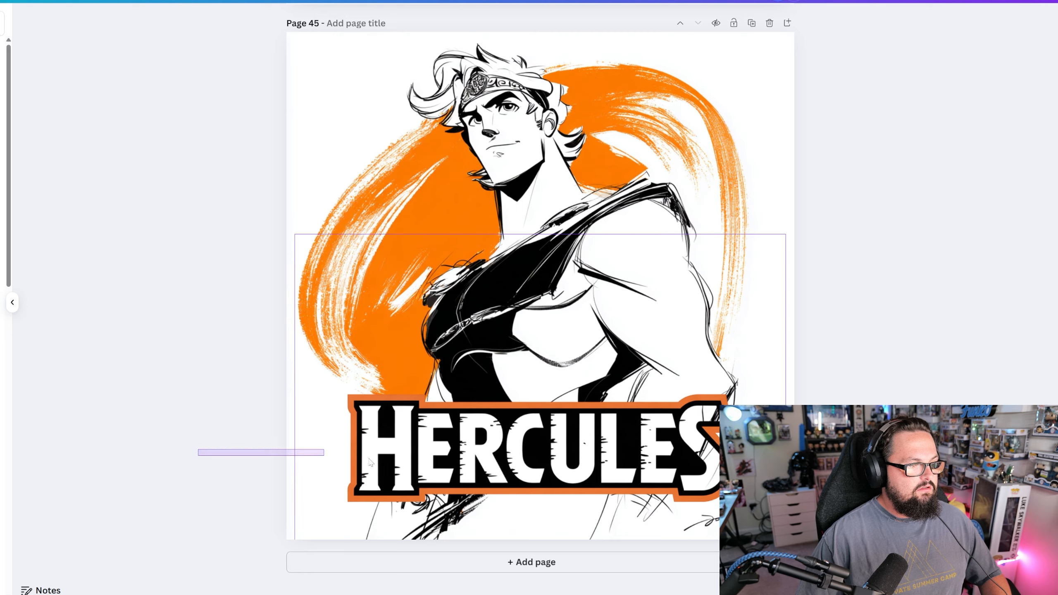
click(424, 463)
click(501, 213)
drag(593, 500, 334, 252)
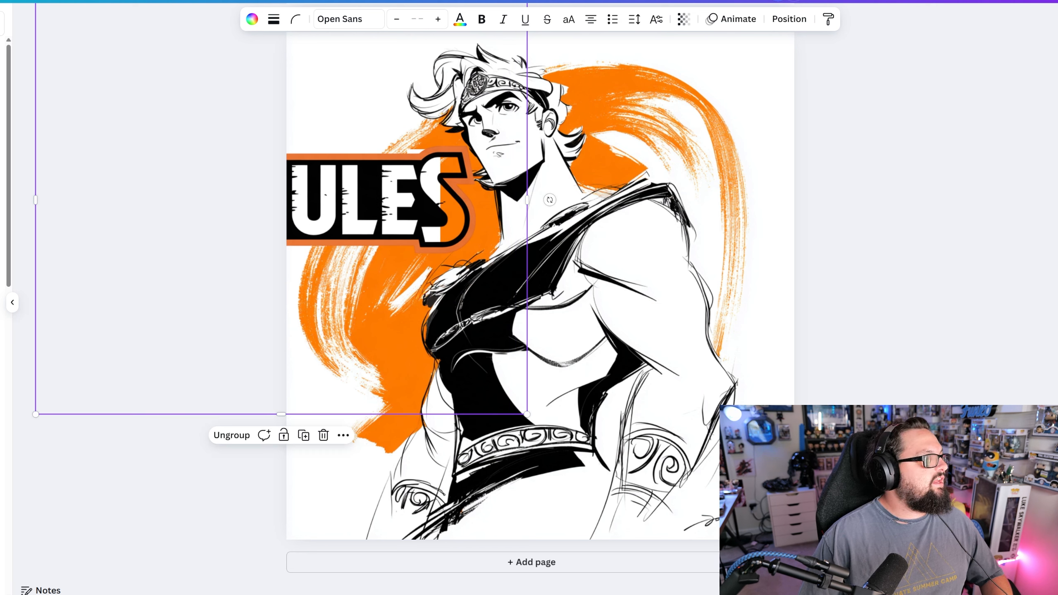
- Add a rectangle and size it as a narrow upright block over the nameplate's S on the orange brushstroke
key(r)
drag(579, 312, 425, 258)
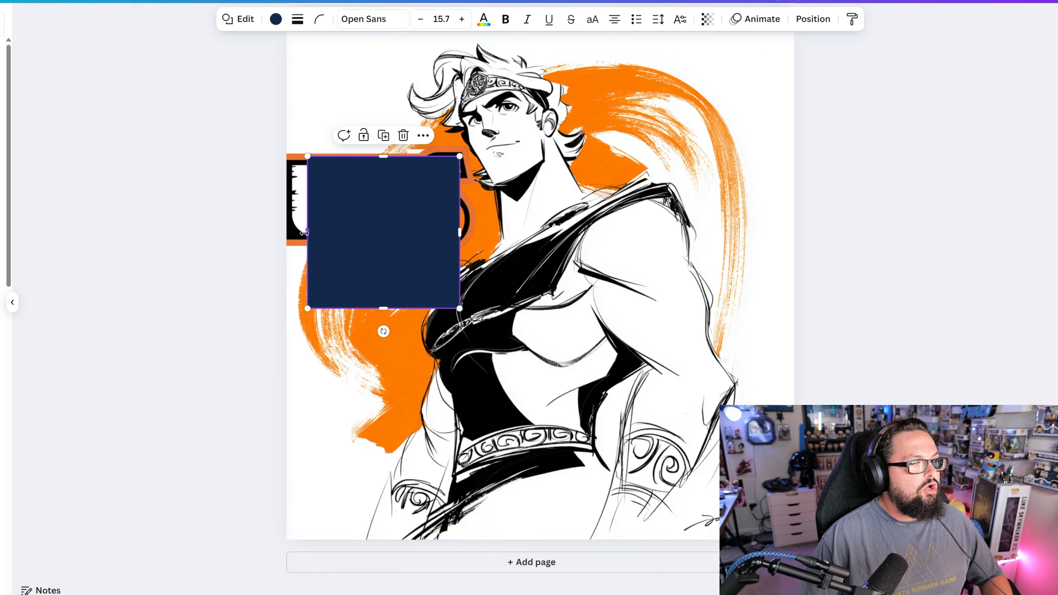
drag(307, 232, 425, 234)
drag(441, 308, 441, 245)
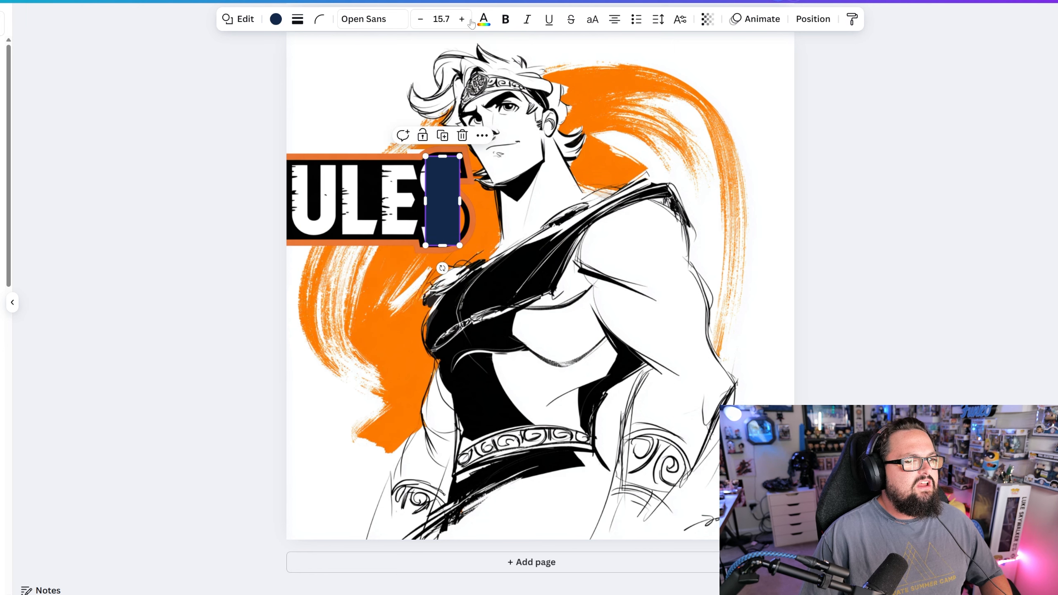
- Fill the narrow rectangle over the S with white and send it backward behind the nameplate group
click(276, 19)
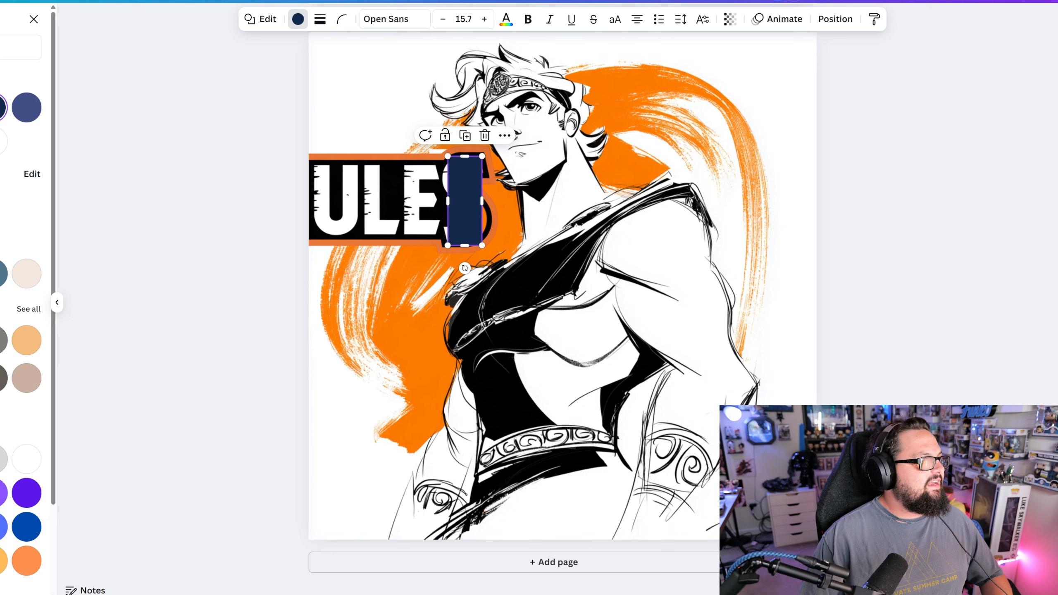
click(3, 142)
right_click(462, 205)
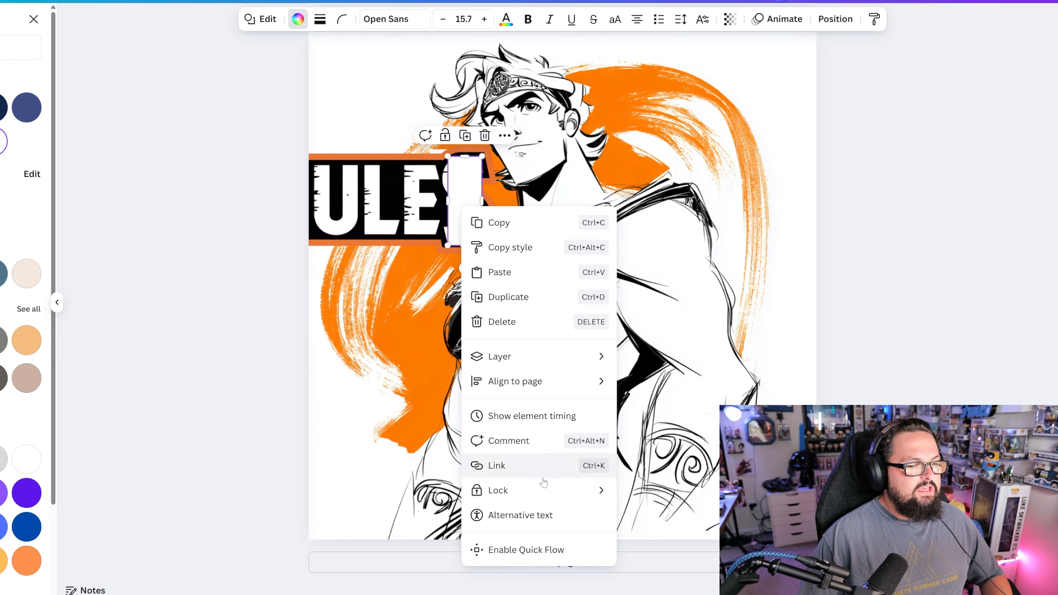
mouse_move(541, 356)
click(658, 401)
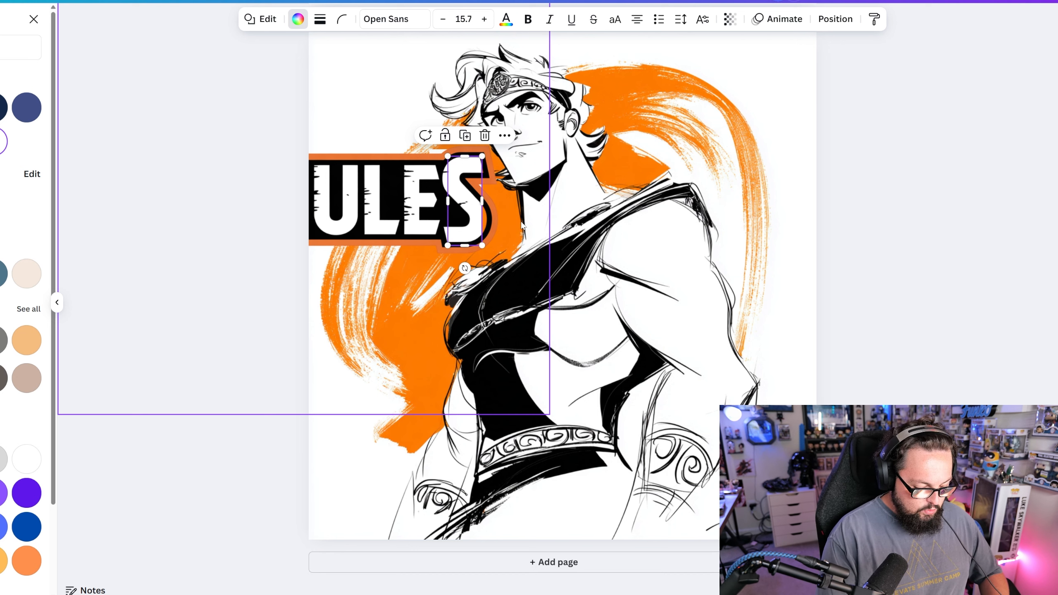
- Narrow the white rectangle behind the nameplate's S slightly so its edge stays within the letter's outline
scroll(522, 225, up, 3)
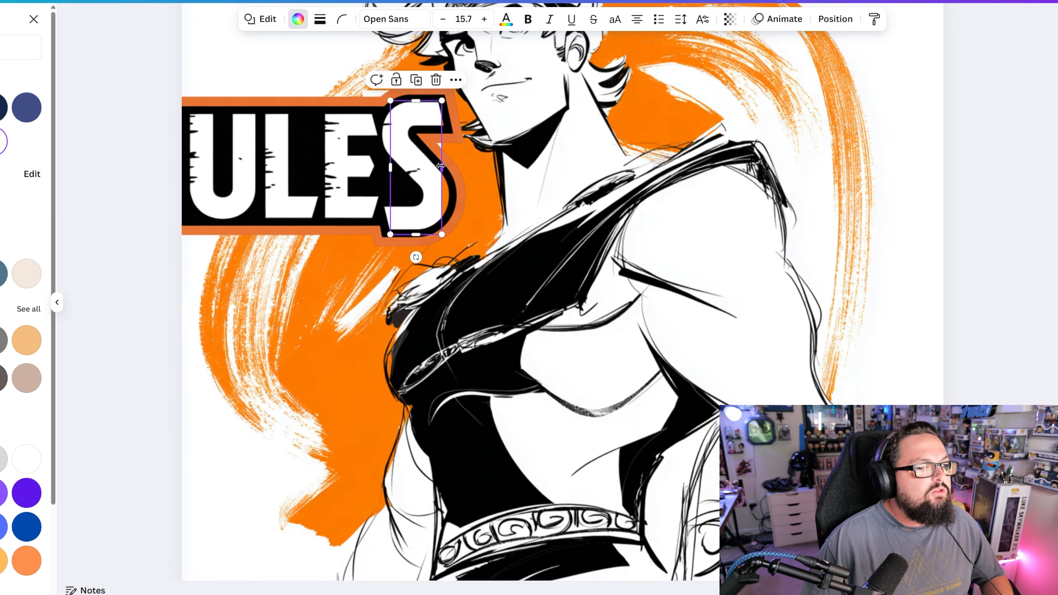
drag(440, 166, 437, 165)
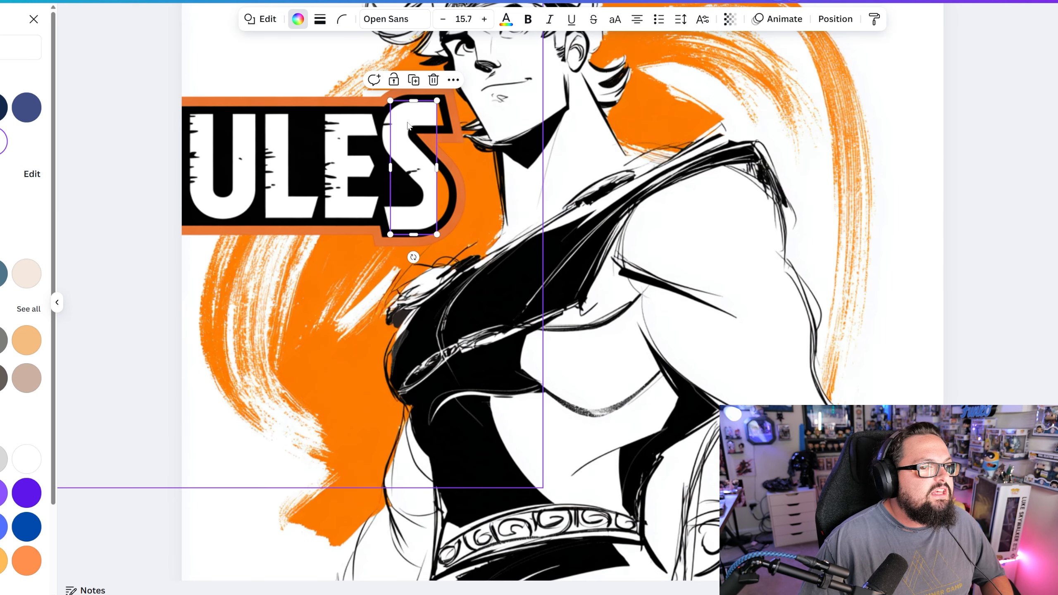
click(120, 543)
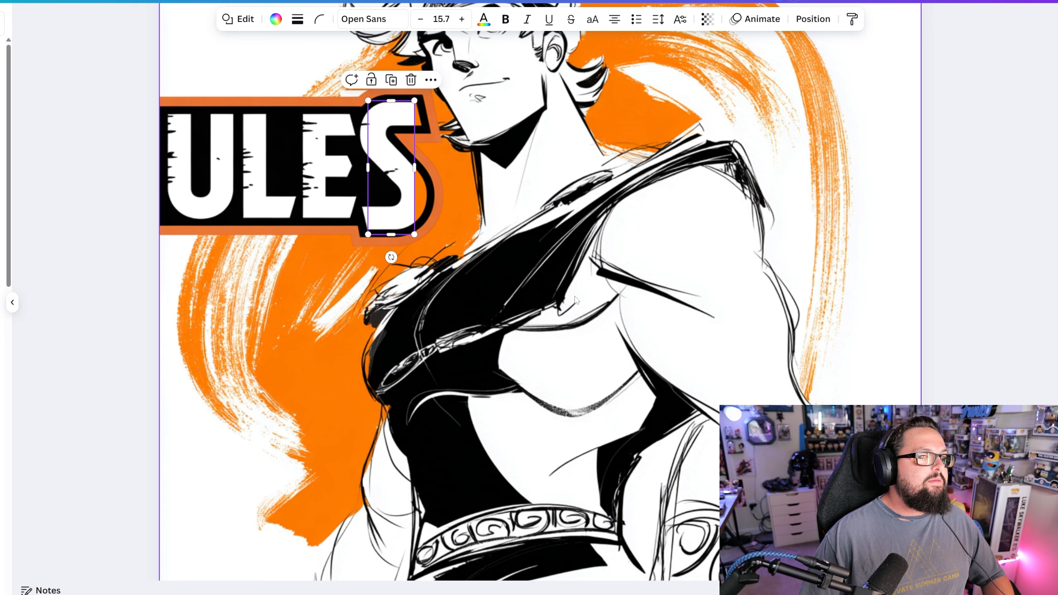
- Group the S backing with the nameplate and move the group to the lower part of the artwork, across the figure's waist
drag(116, 519, 415, 157)
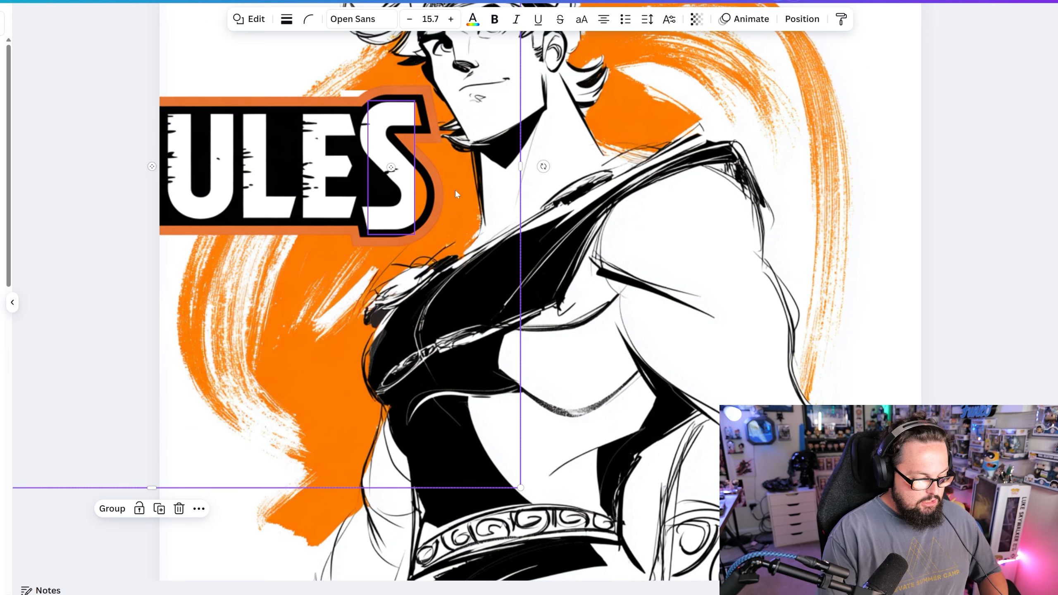
key(ctrl+minus)
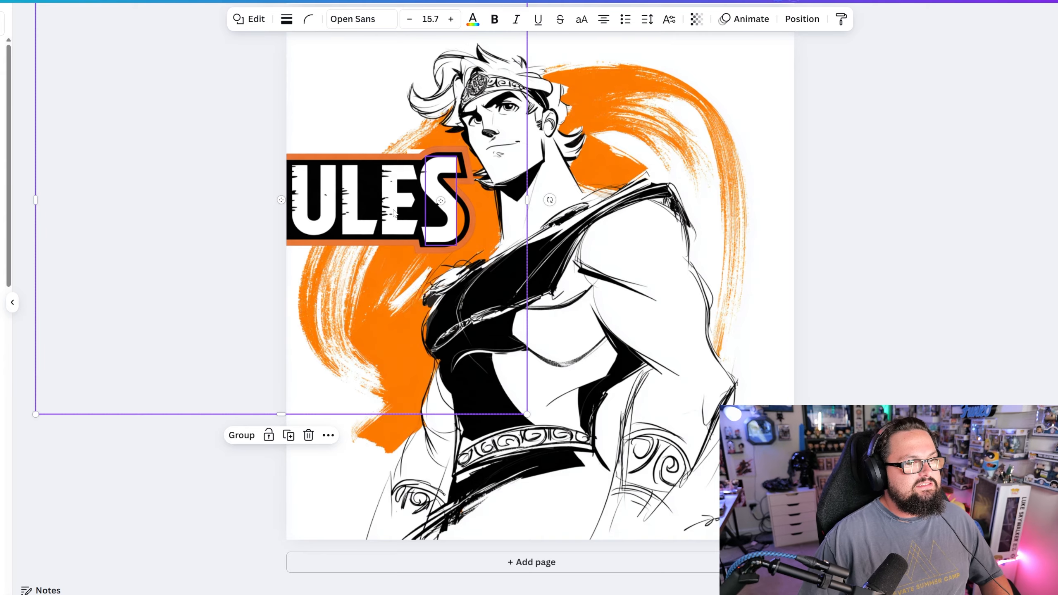
drag(394, 212, 633, 304)
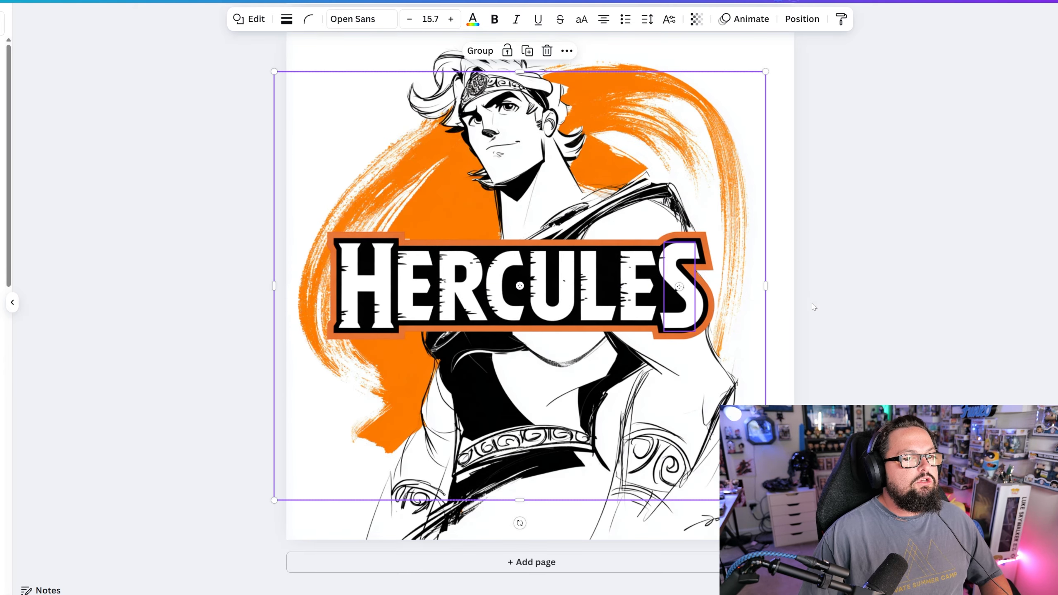
scroll(815, 307, down, 1)
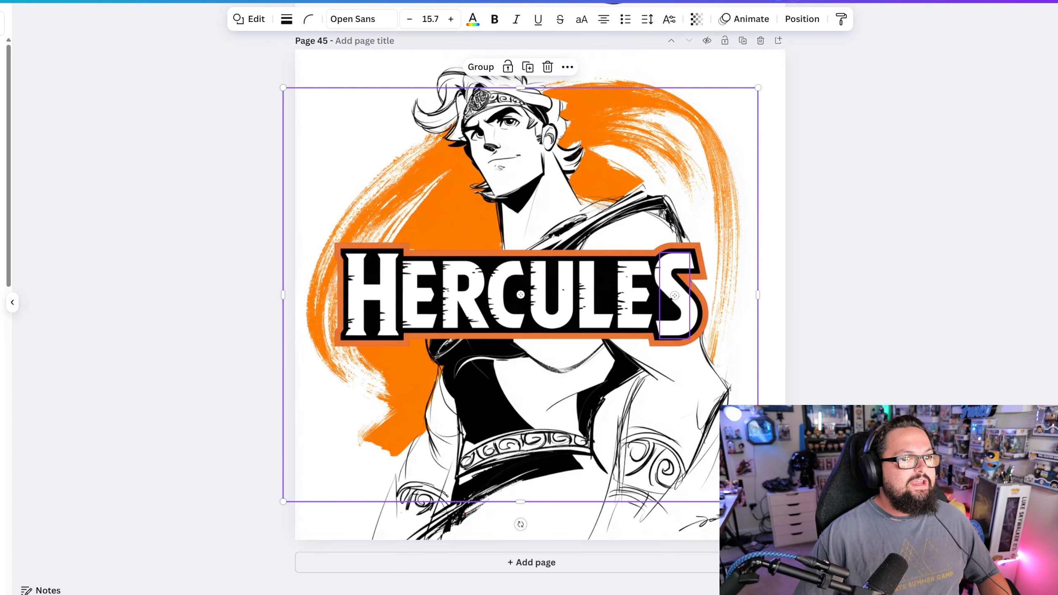
click(480, 67)
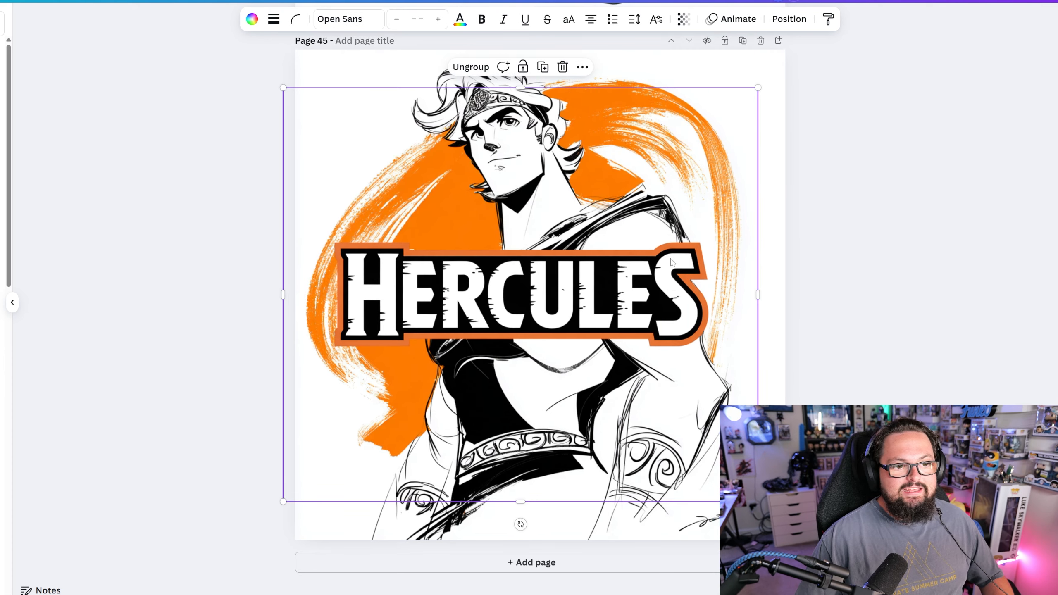
drag(550, 283, 571, 435)
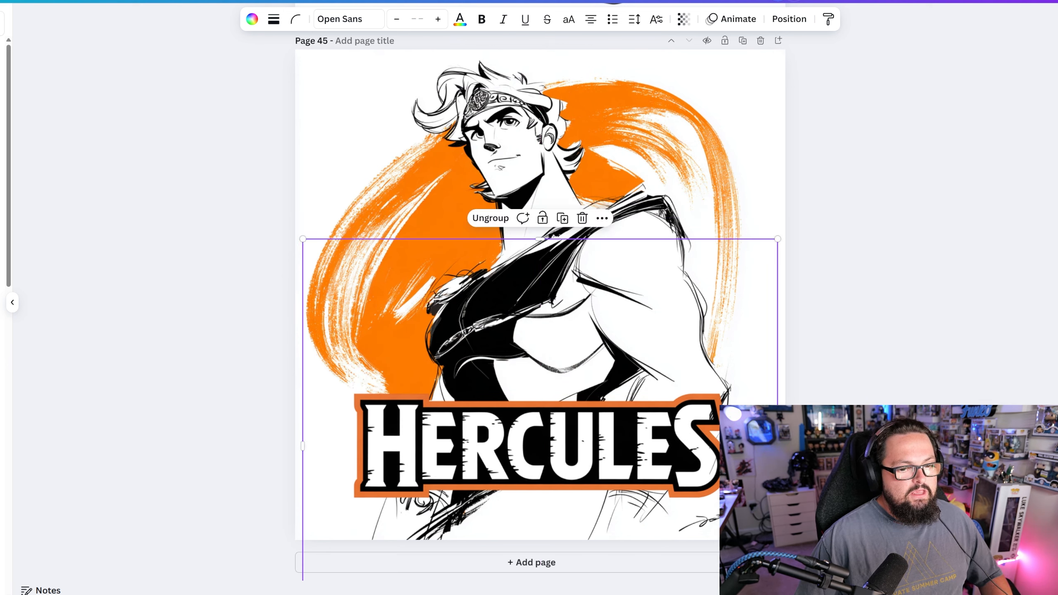
- Add a rectangle and shrink it to a small block over the upper end of the nameplate's S
key(ctrl+v)
drag(538, 275, 639, 447)
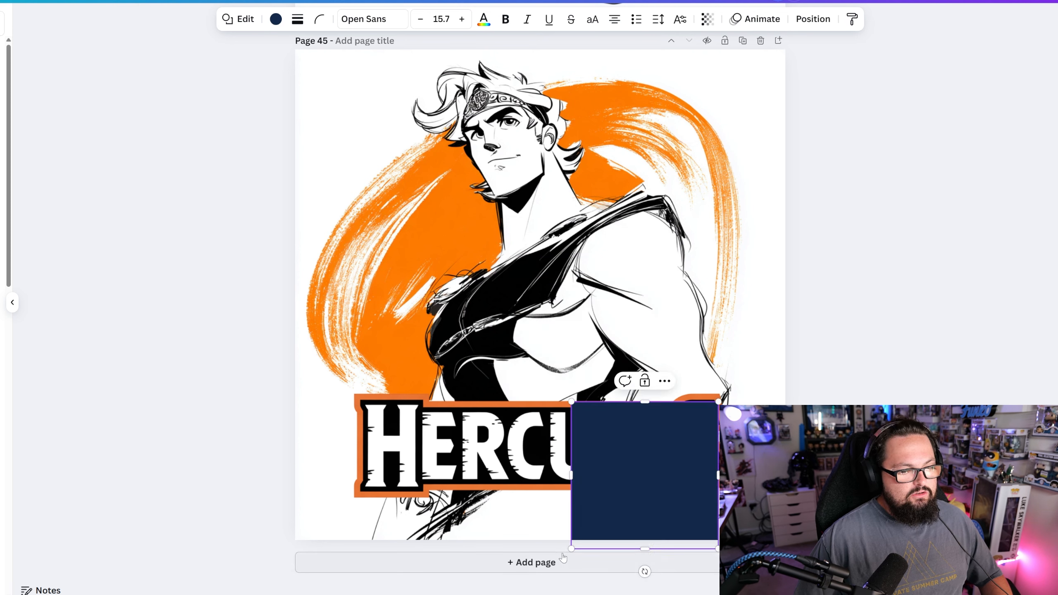
drag(572, 549, 688, 424)
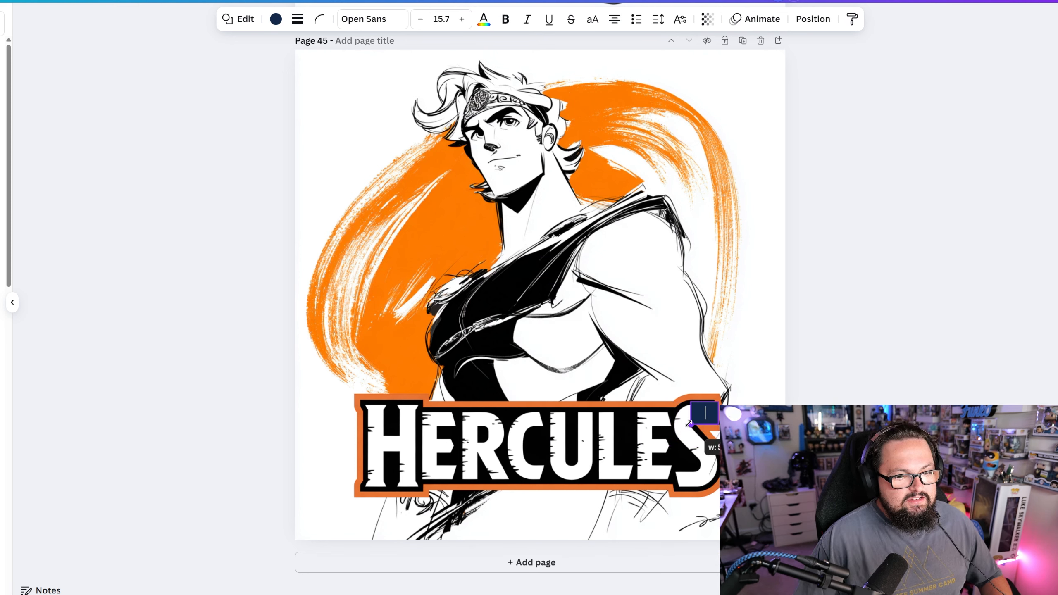
- Fill the small rectangle over the upper end of the S with white and send it backward behind the lettering
click(275, 18)
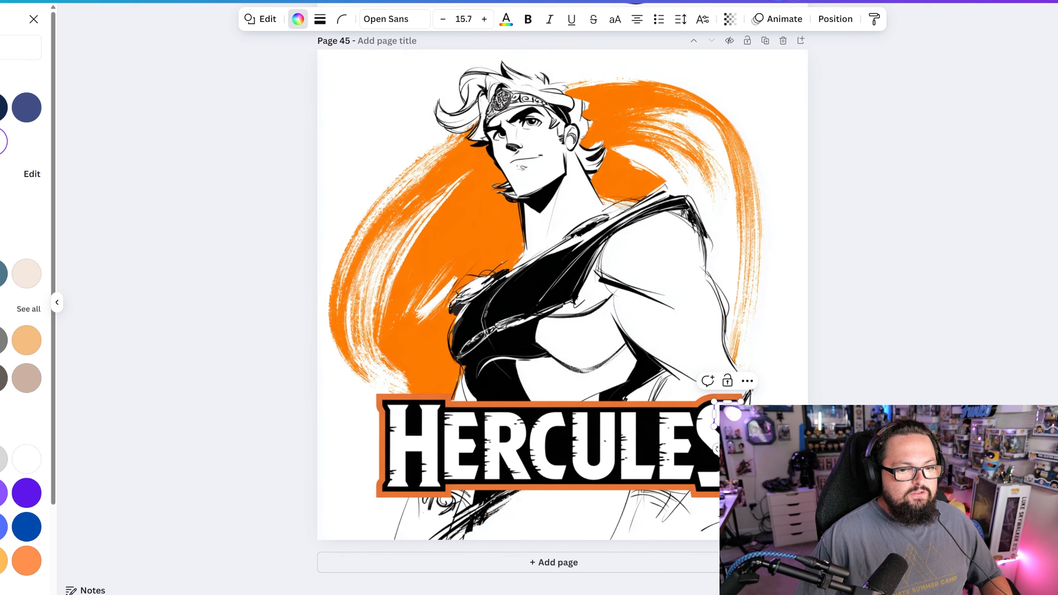
click(34, 19)
click(804, 420)
right_click(702, 419)
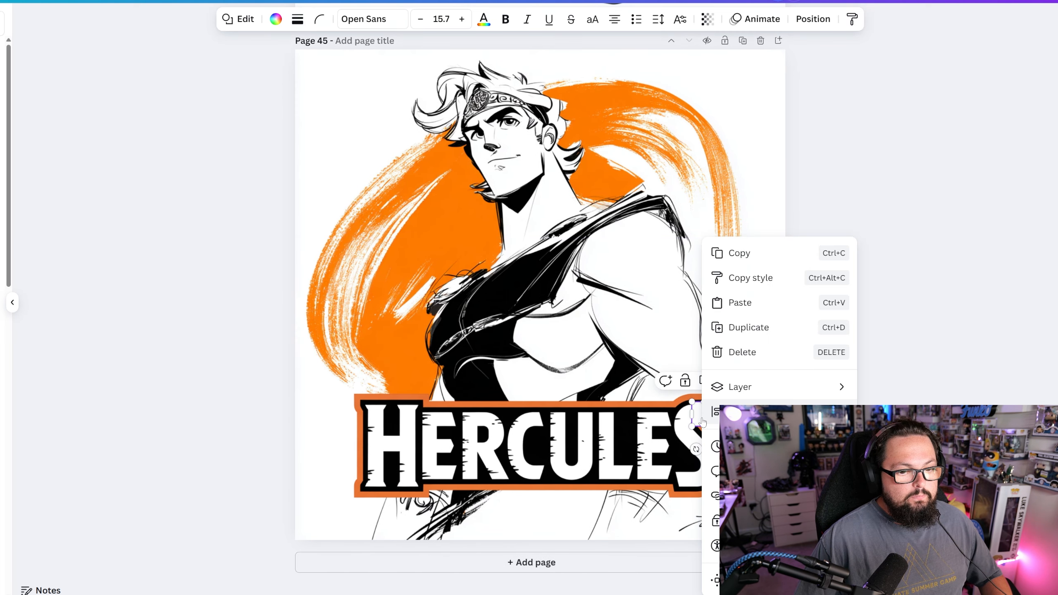
mouse_move(781, 393)
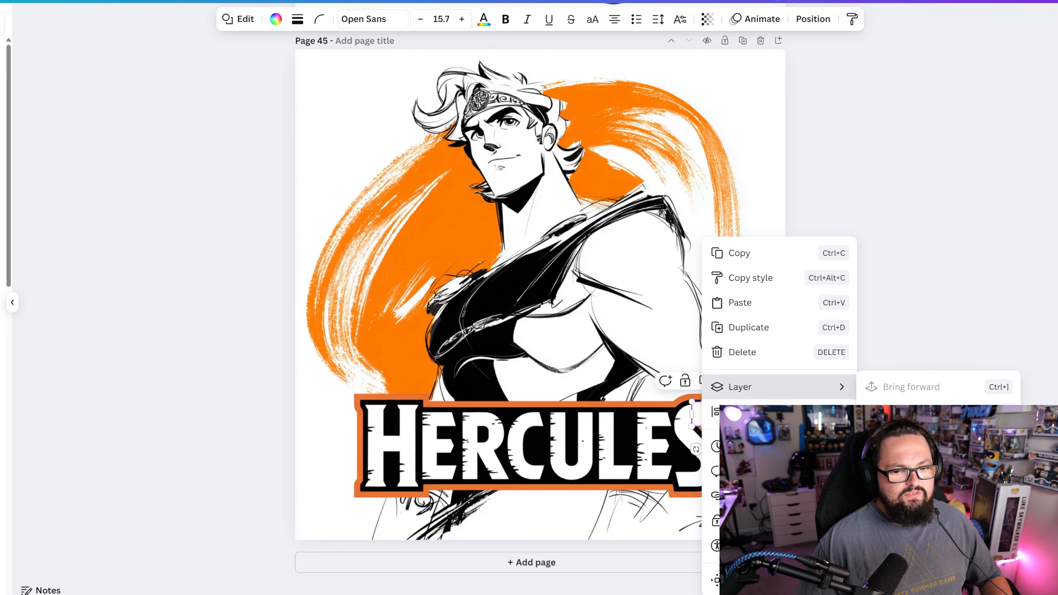
click(896, 437)
click(816, 433)
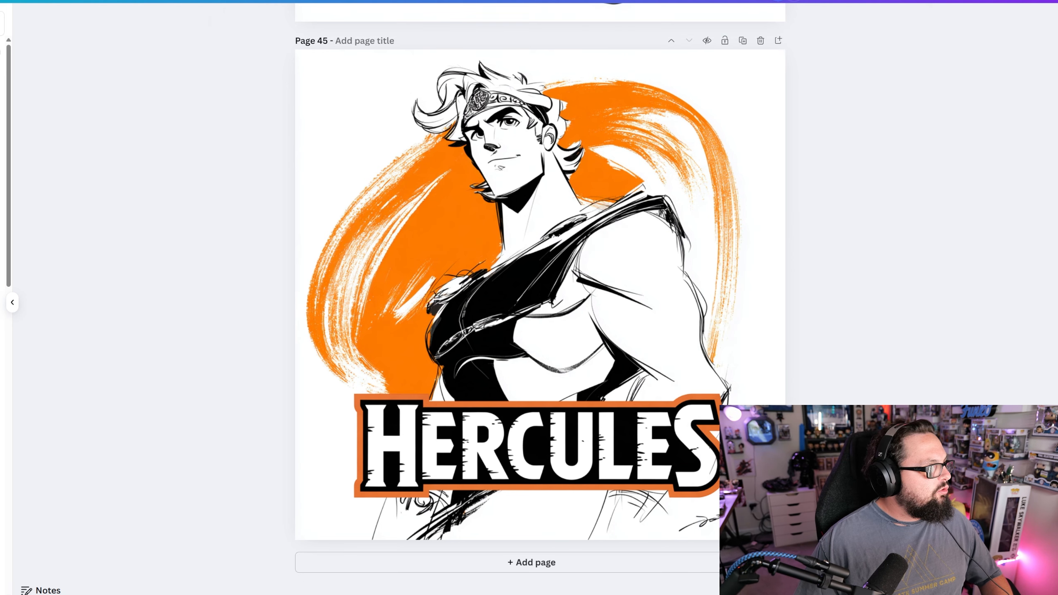
- Cover the lower half of the S with another small white rectangle and send it backward behind the nameplate
key(r)
drag(463, 216, 715, 483)
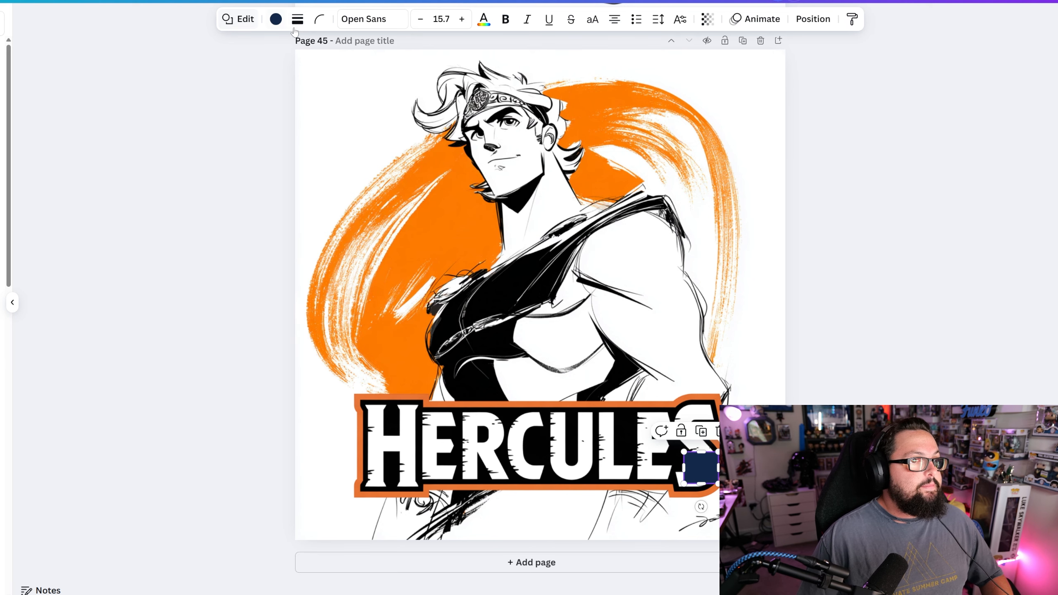
click(276, 19)
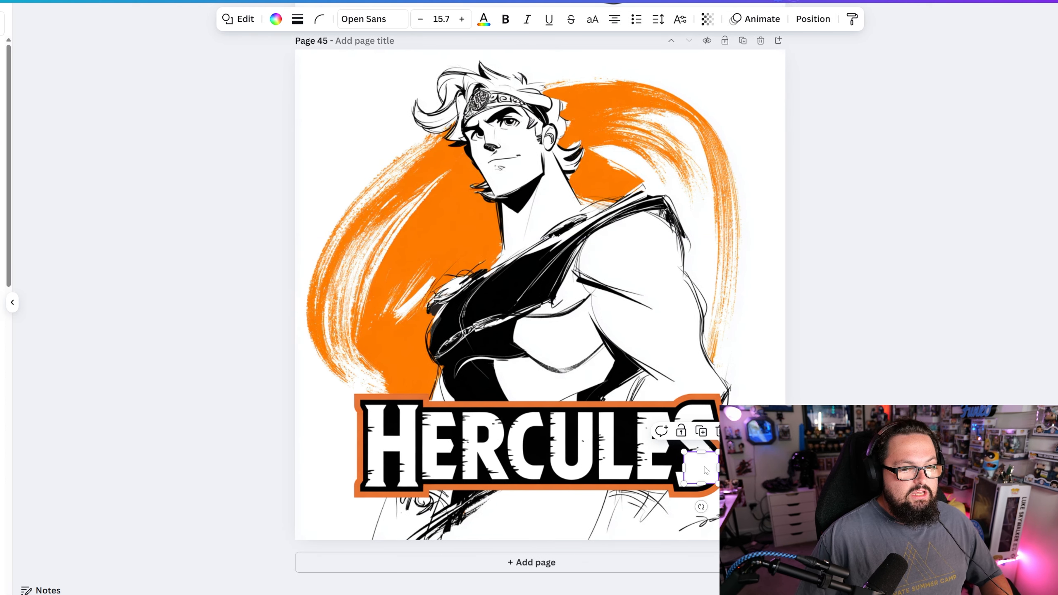
right_click(699, 467)
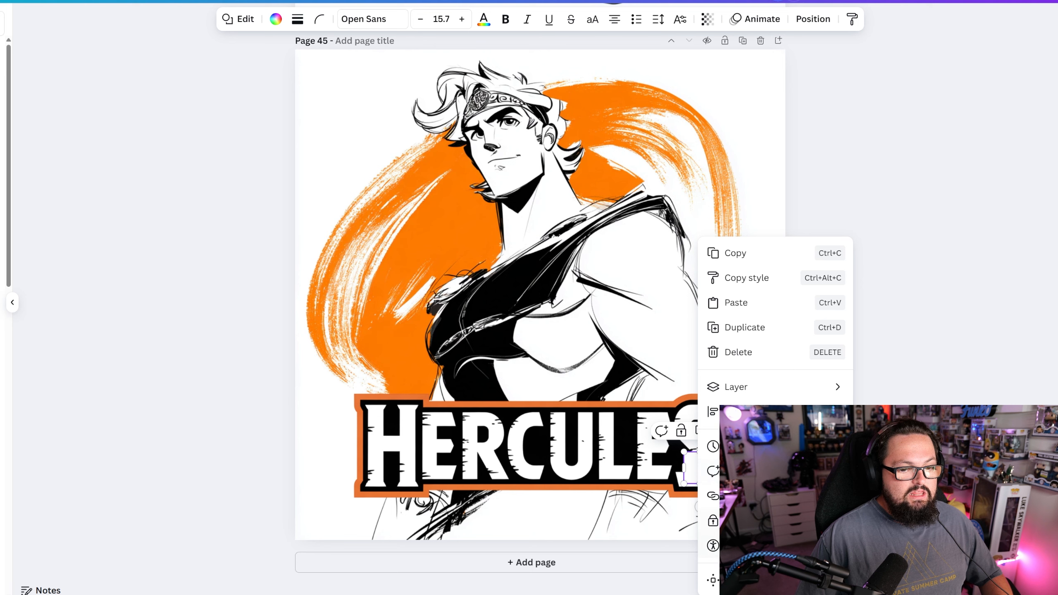
mouse_move(750, 387)
click(895, 436)
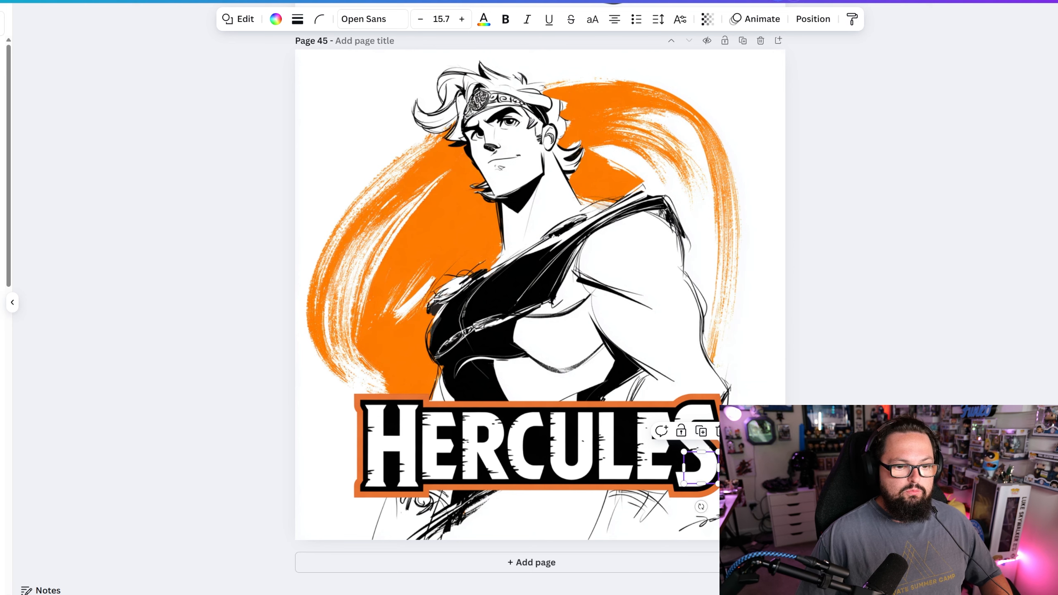
click(895, 437)
- Group the two small S backings with the nameplate and deselect the group
drag(833, 410, 211, 476)
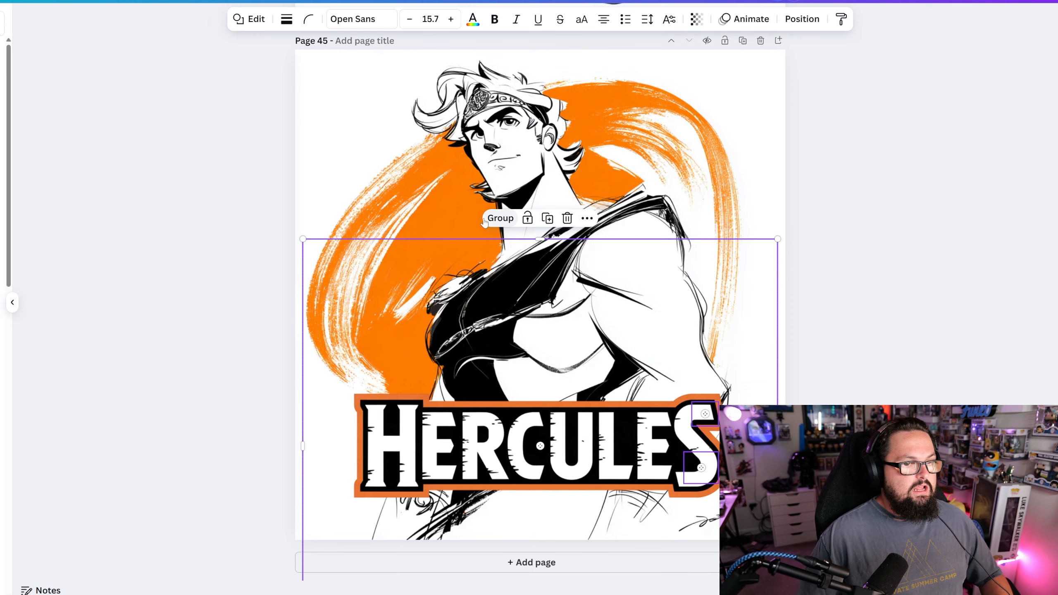
click(498, 219)
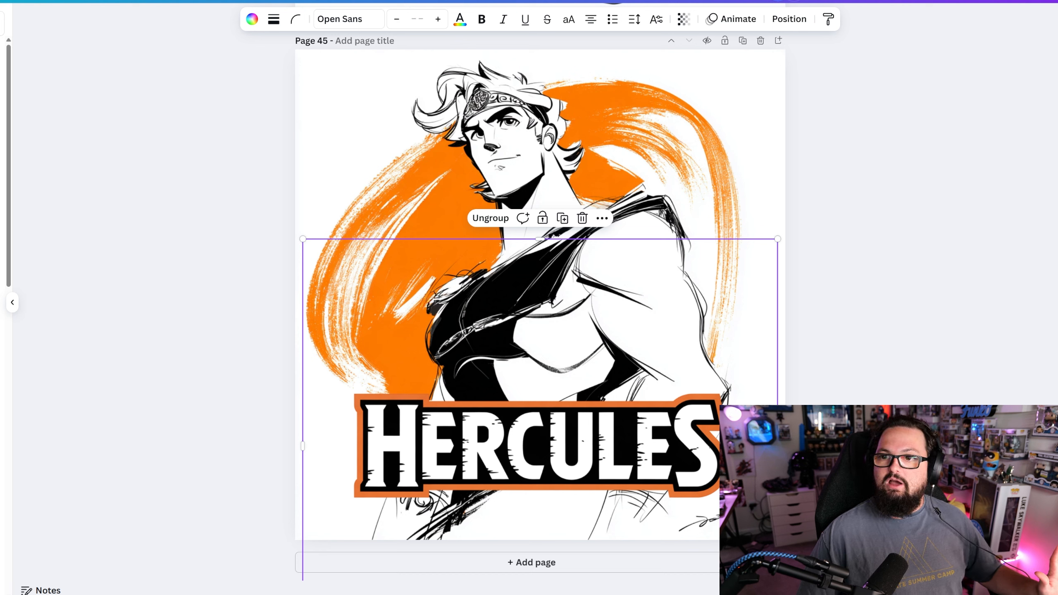
key(Escape)
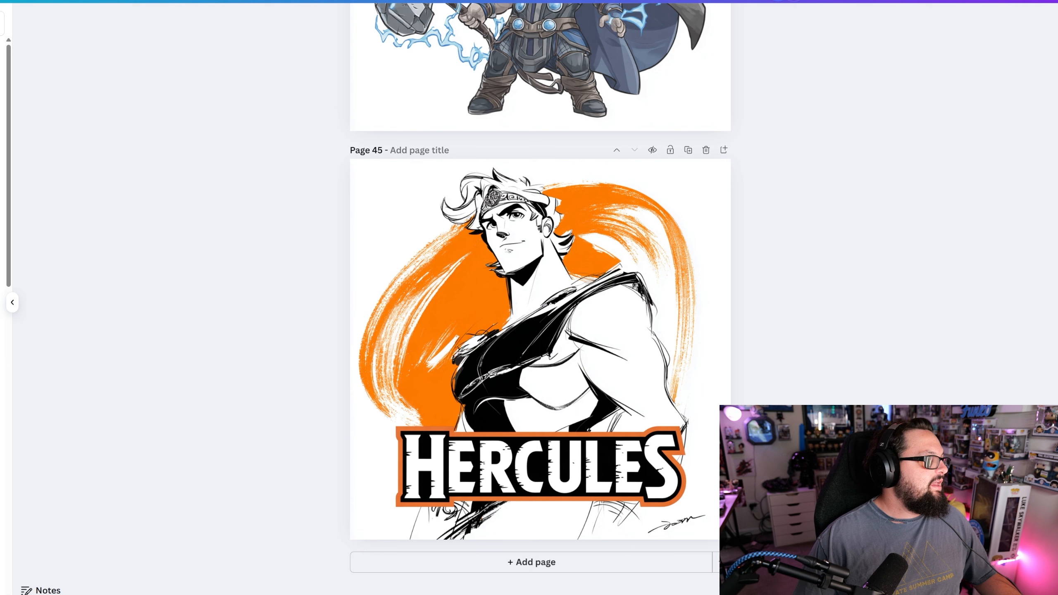
- Hide the signature in the artwork's lower corner with a rectangle filled in white
key(r)
drag(558, 347, 695, 485)
drag(617, 426, 646, 514)
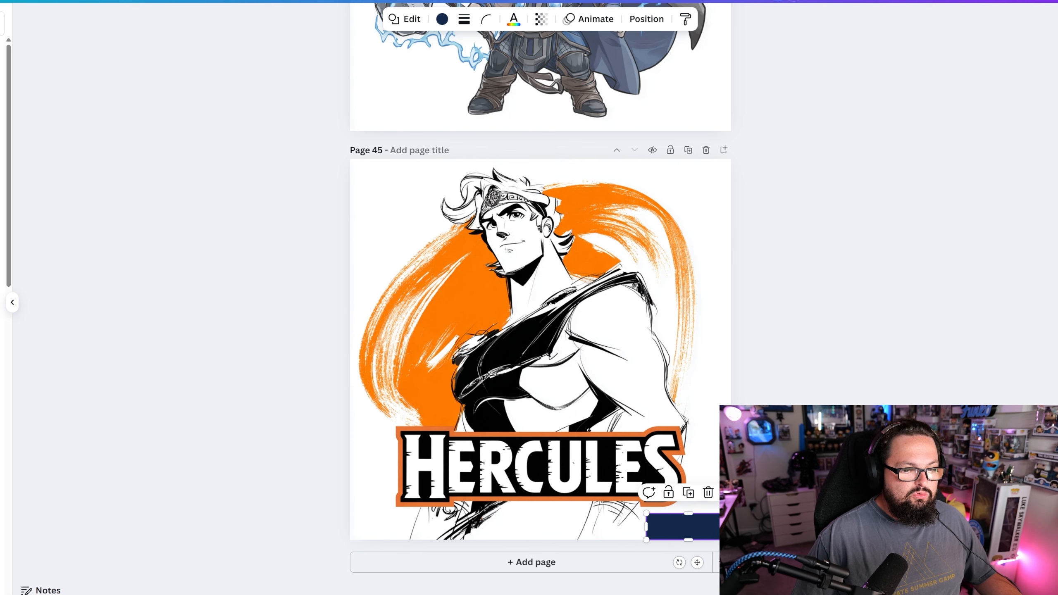
click(442, 18)
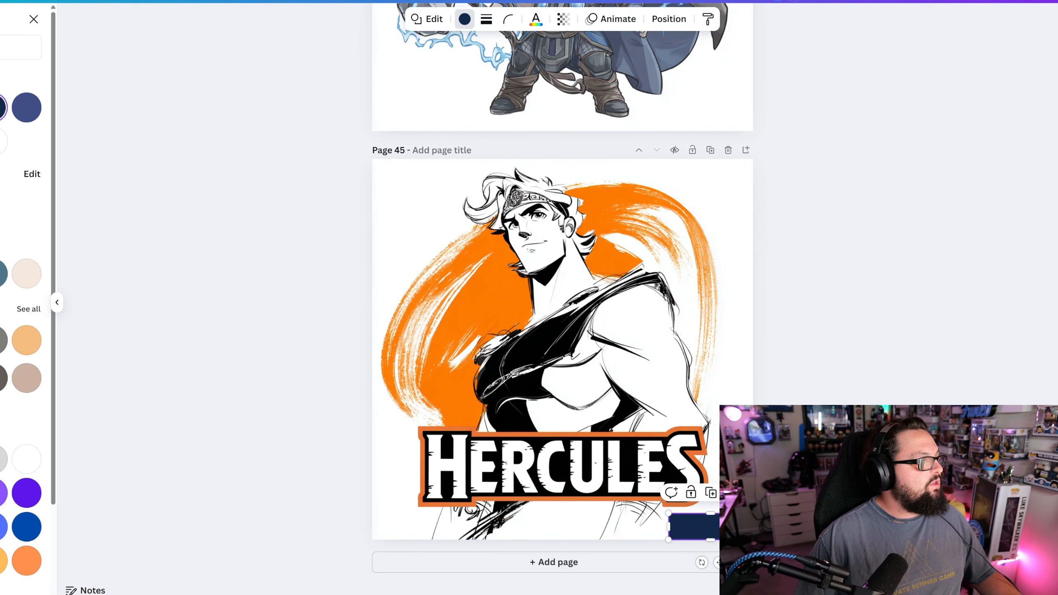
click(1, 141)
click(783, 379)
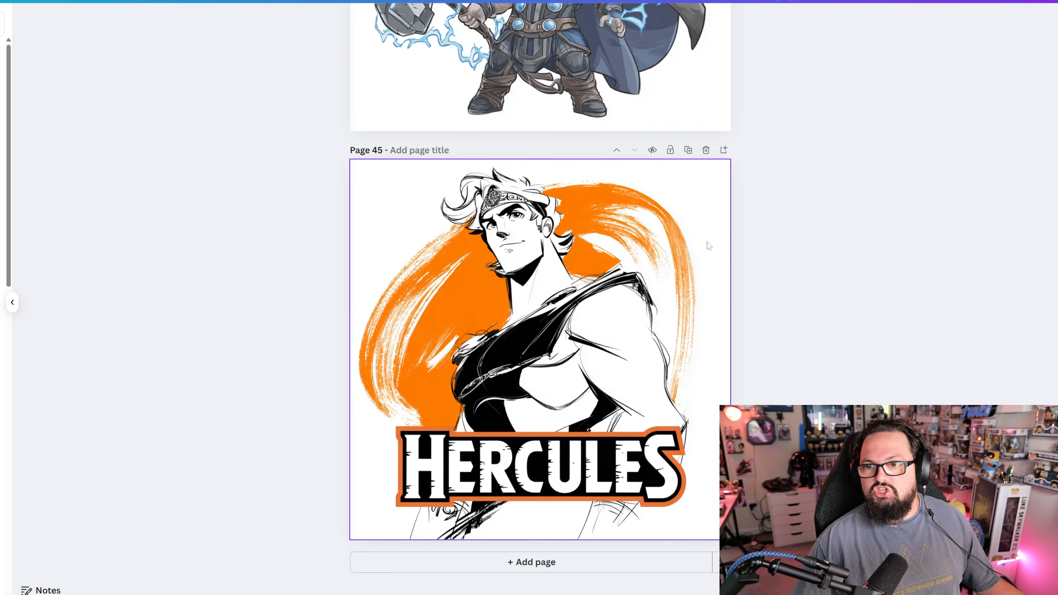
- Nudge the Hercules nameplate group slightly downward on the artwork
click(598, 454)
drag(598, 451, 599, 458)
click(848, 380)
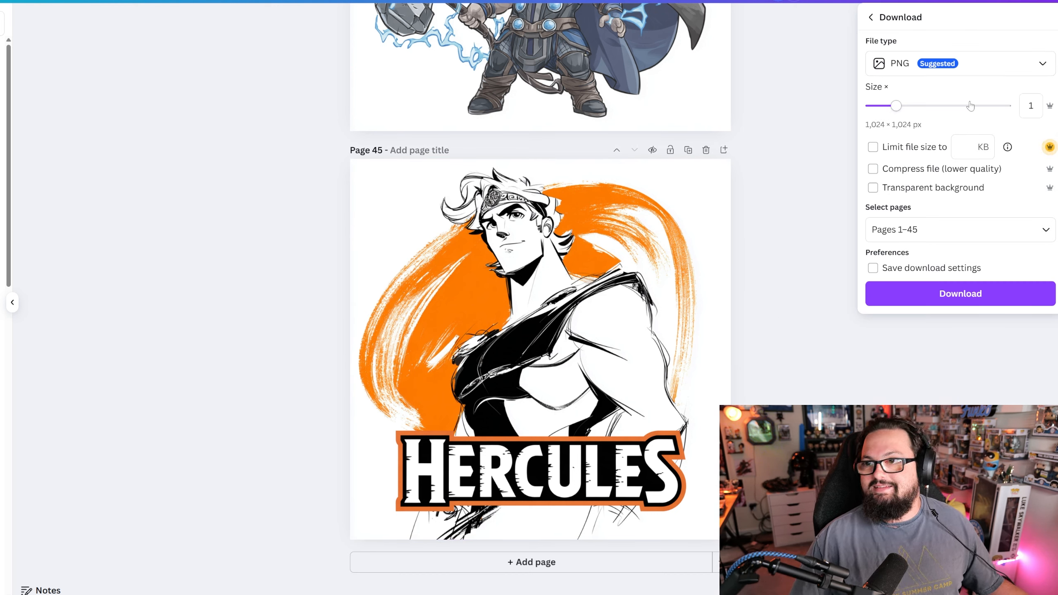
- Download only the current page, Page 45, as a PNG at size 1
click(944, 217)
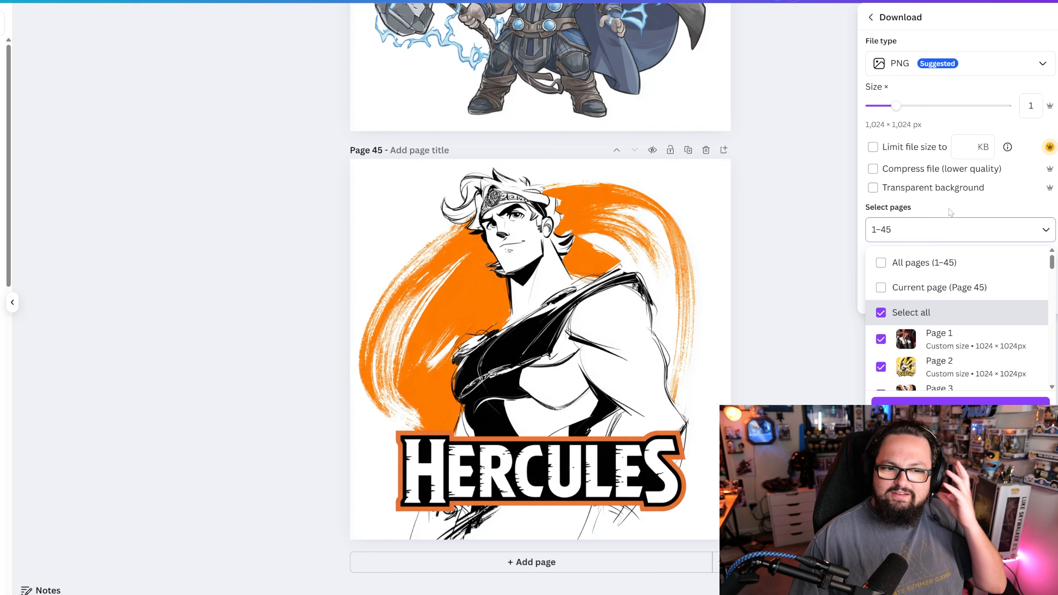
click(921, 290)
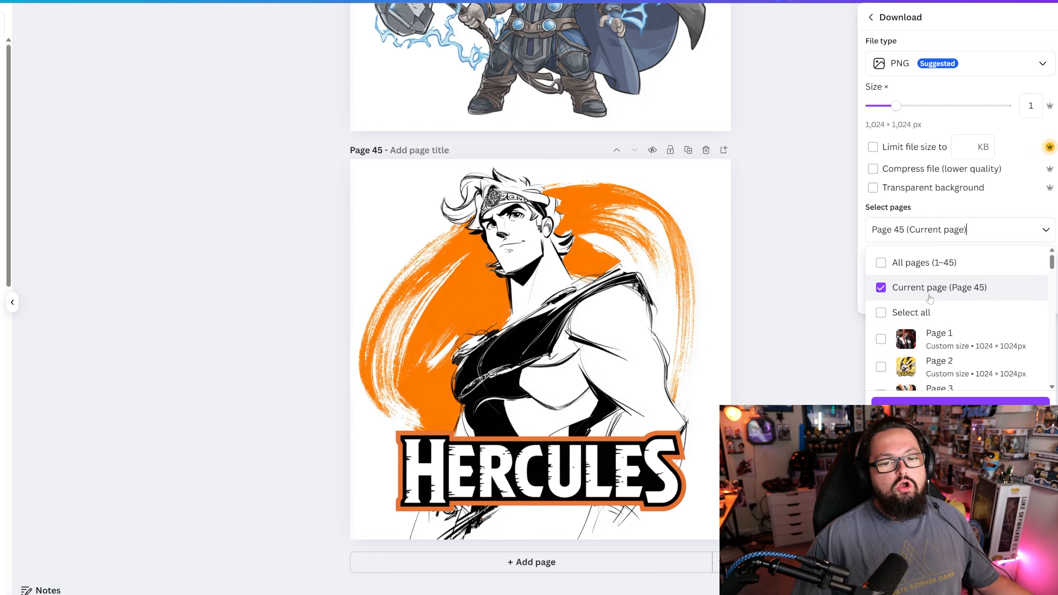
click(948, 409)
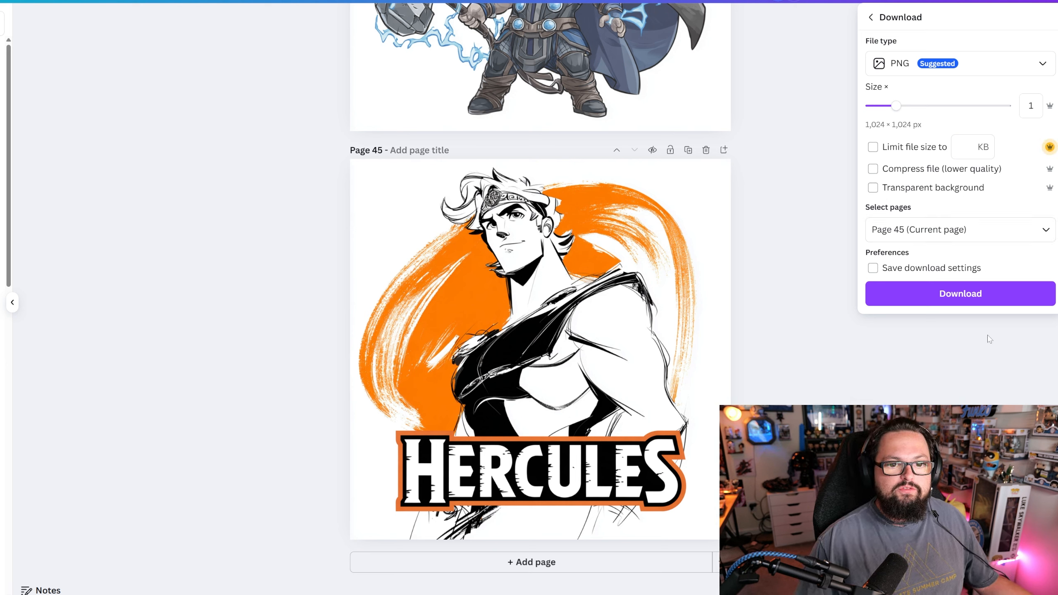
click(966, 298)
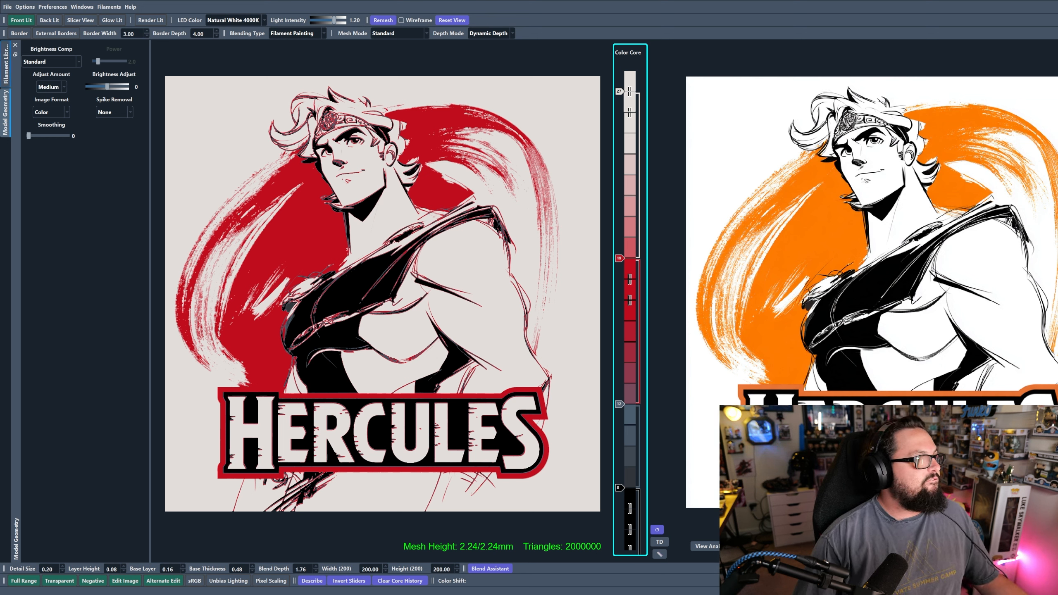
- In HueForge, filter the filament library by "bamb" and replace the red filament in the Color Core with BambuLab Basic Pumpkin Orange
click(5, 64)
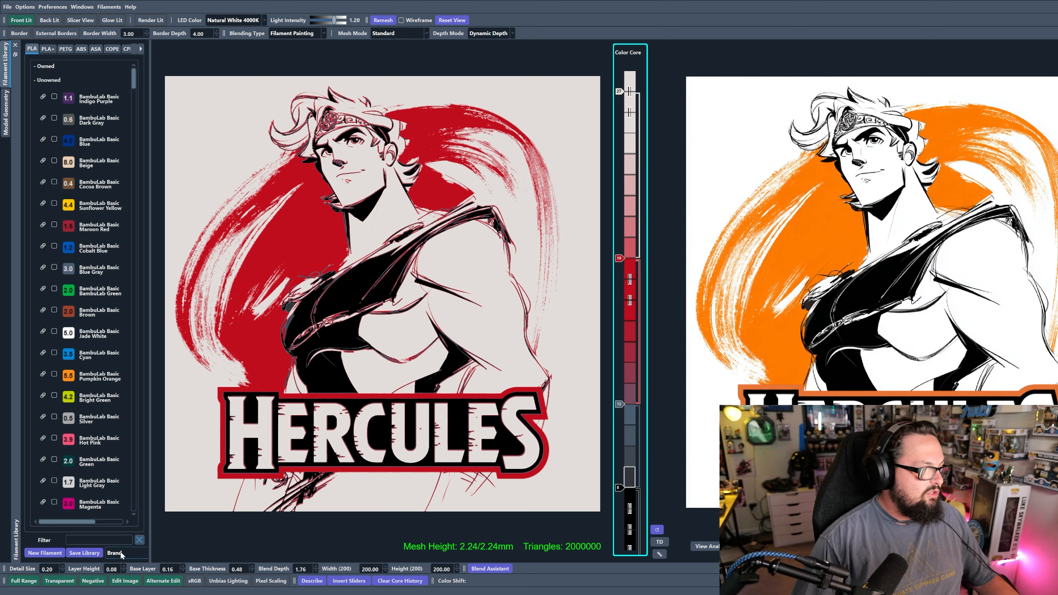
text(bamb)
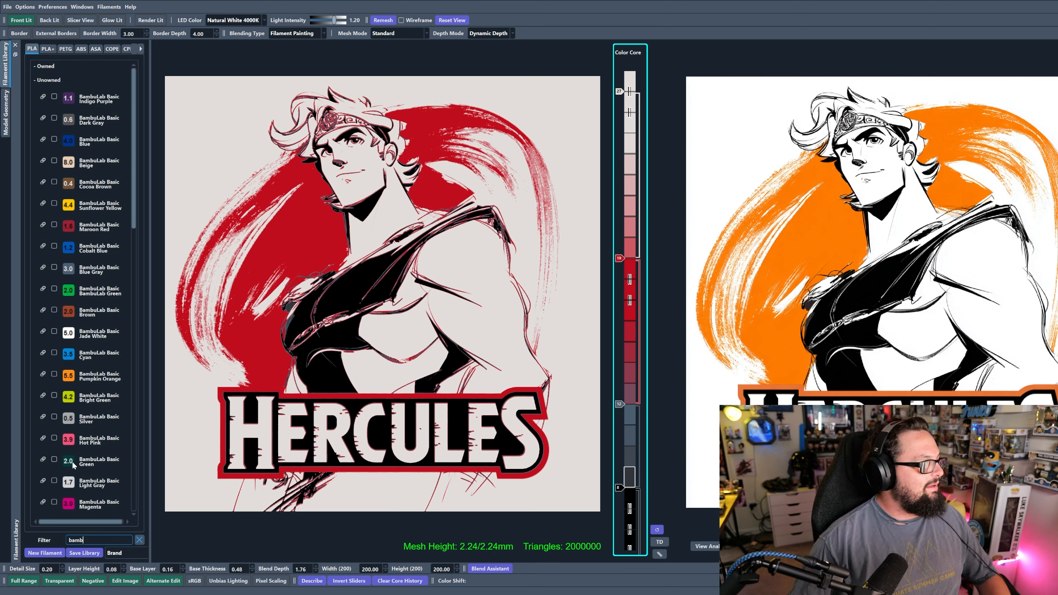
drag(74, 376, 623, 268)
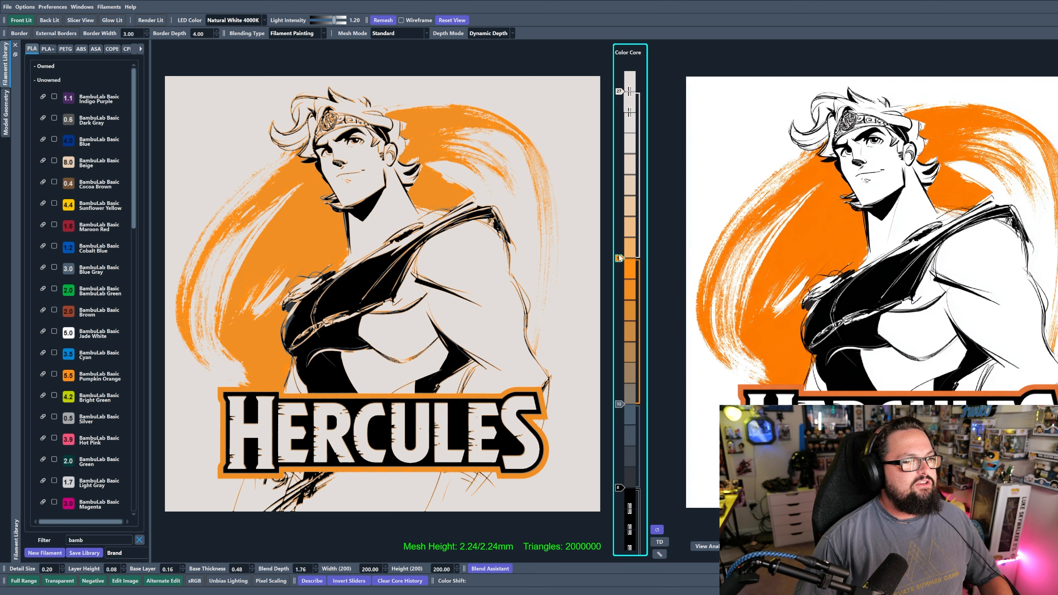
- Swap orange and white in the Color Core, moving Pumpkin Orange to the uppermost slider position and white to orange's former position
drag(619, 259, 620, 133)
drag(639, 93, 640, 258)
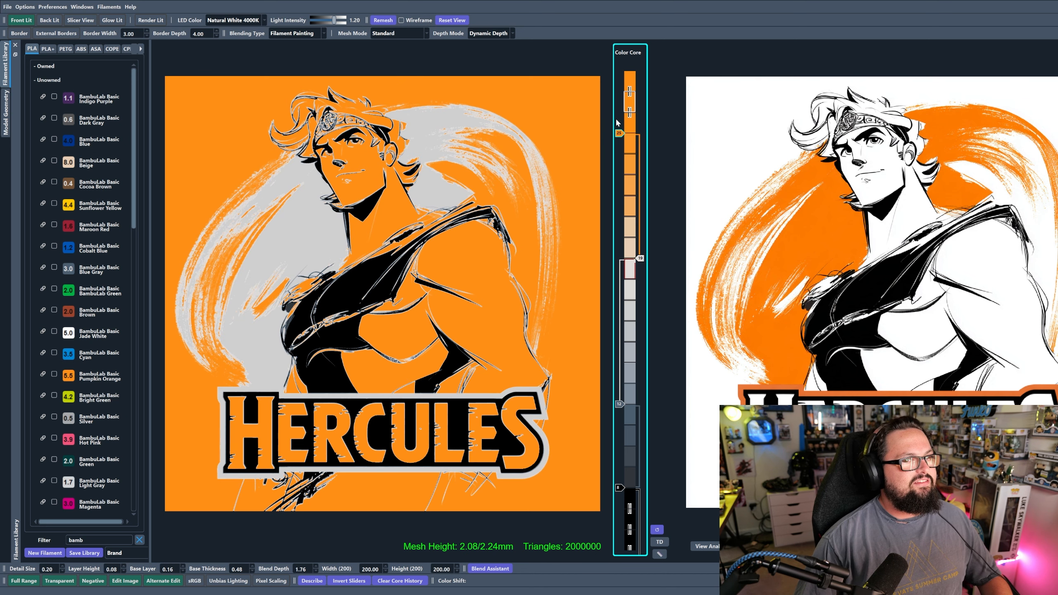
drag(618, 133, 618, 91)
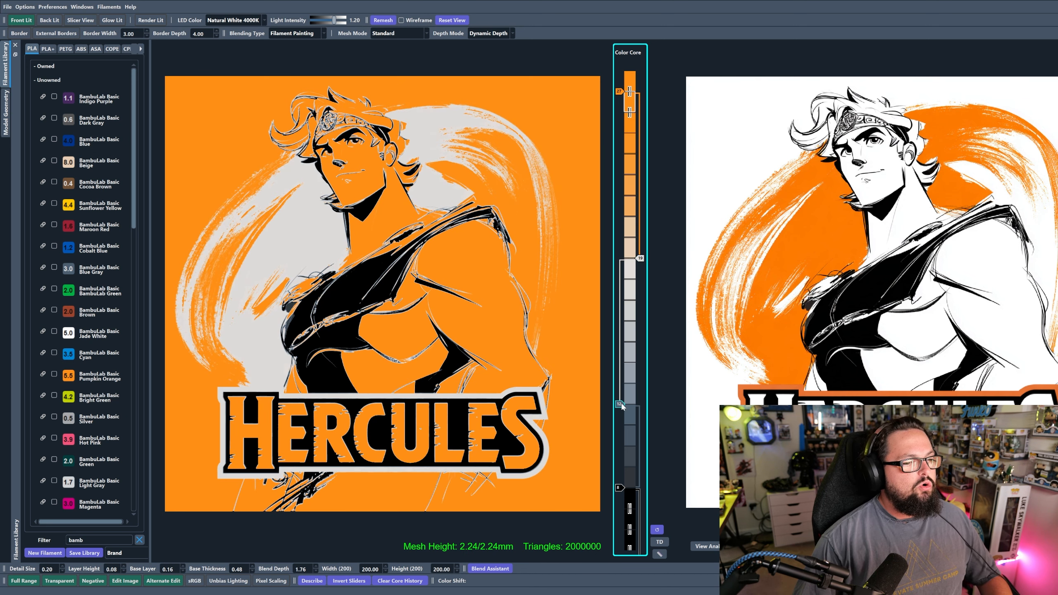
- Set the mesh mode to Color Pop, and in the Color Core lower the gray slider two layers and the black slider one layer
drag(620, 405, 620, 425)
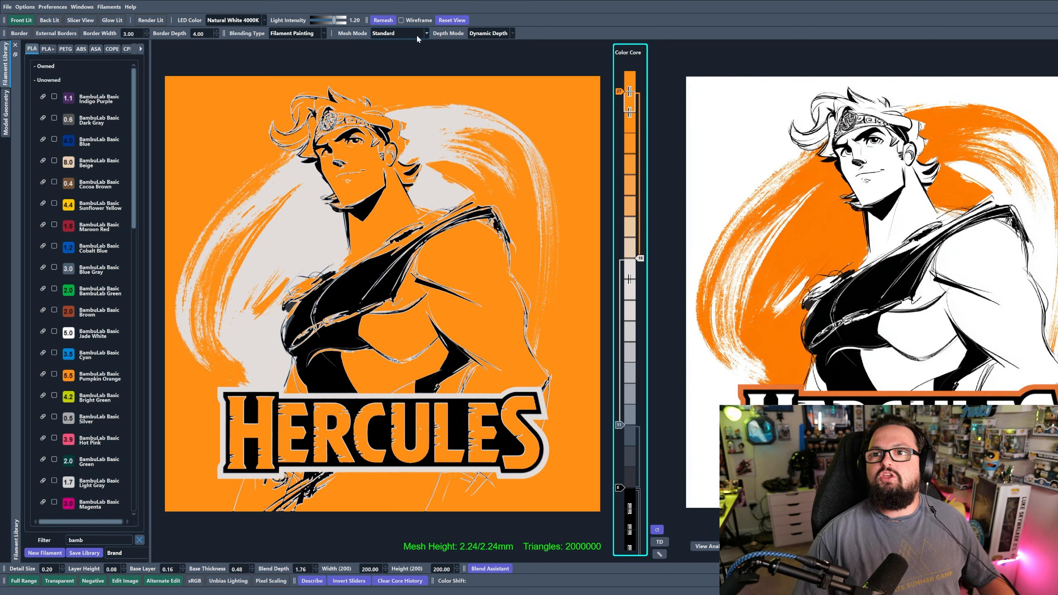
click(396, 80)
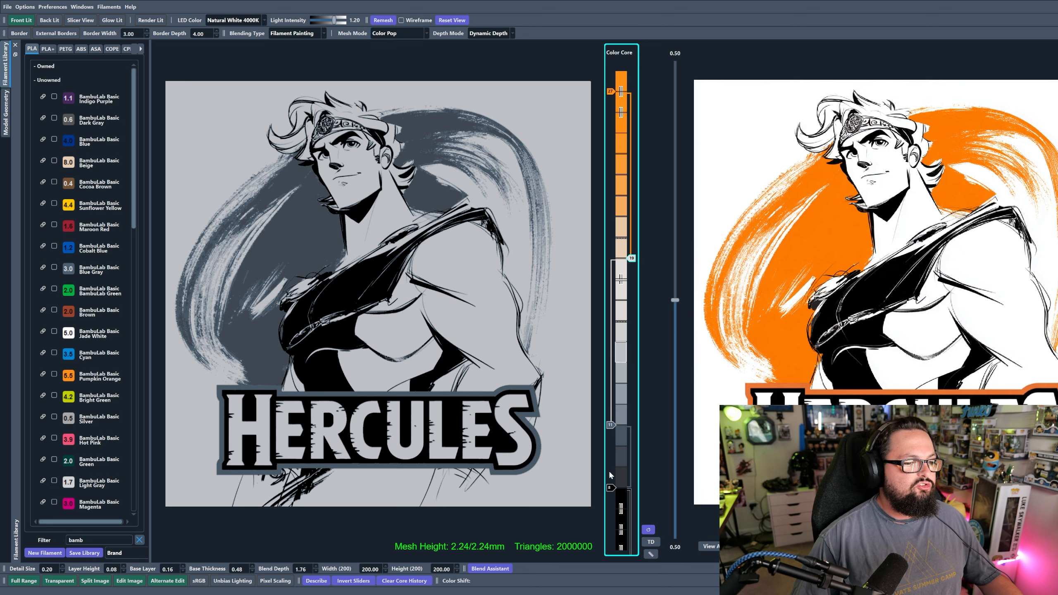
drag(610, 487, 612, 493)
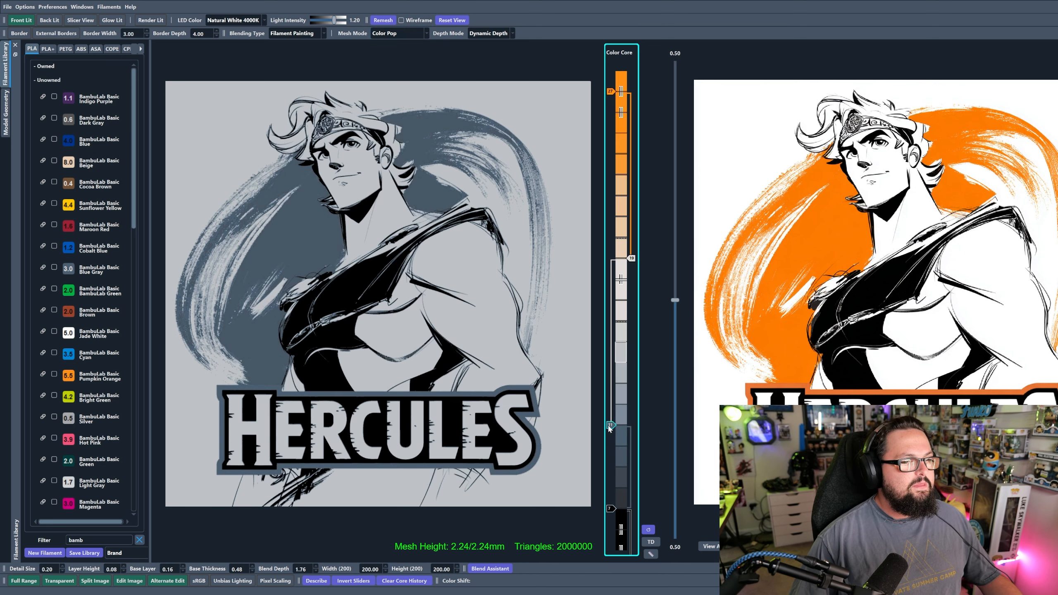
drag(610, 426, 611, 446)
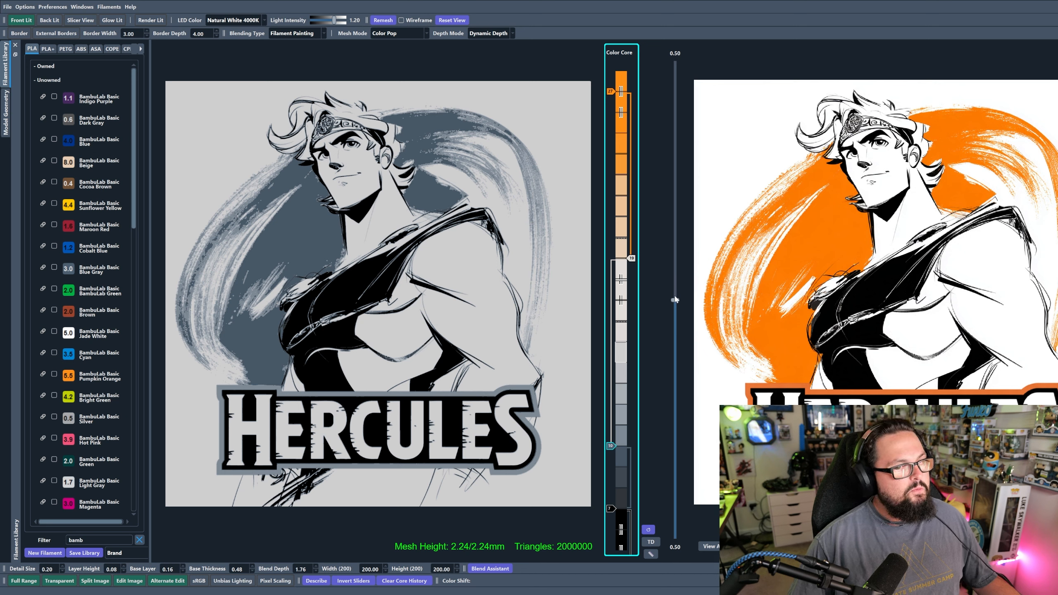
- Set the Color Pop split to 0.65 over 0.35 and the model geometry tolerance to 35
drag(678, 303, 675, 235)
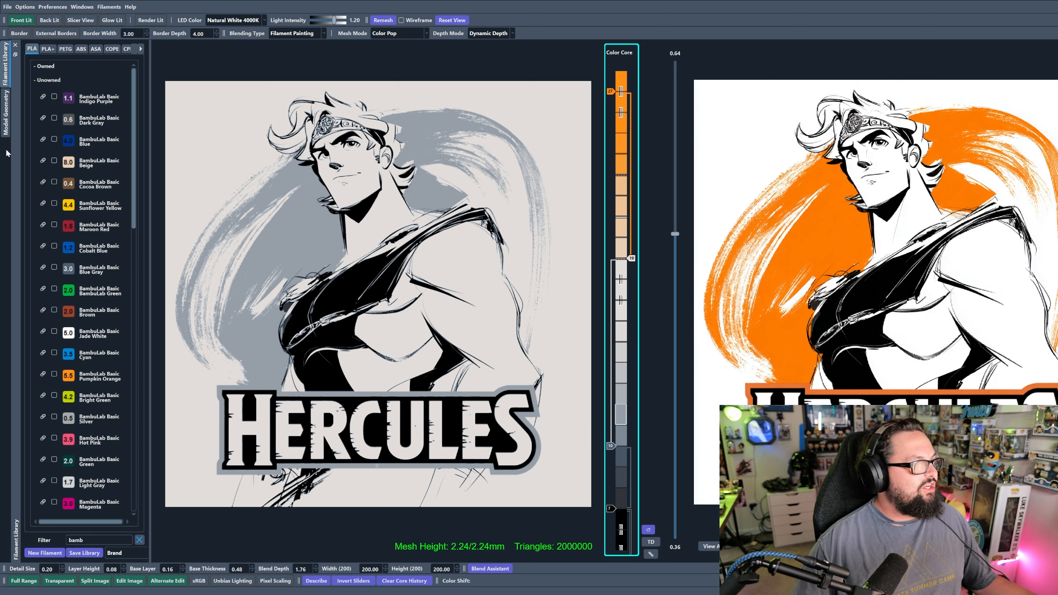
click(5, 125)
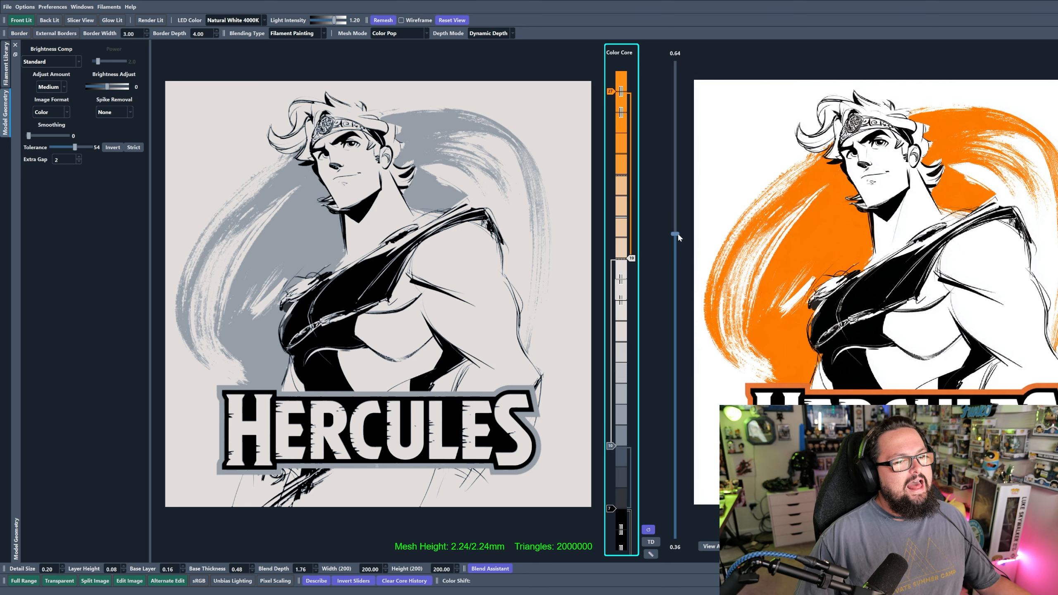
mouse_move(678, 235)
mouse_down()
mouse_move(665, 226)
mouse_move(679, 202)
mouse_move(679, 270)
mouse_move(676, 240)
mouse_up()
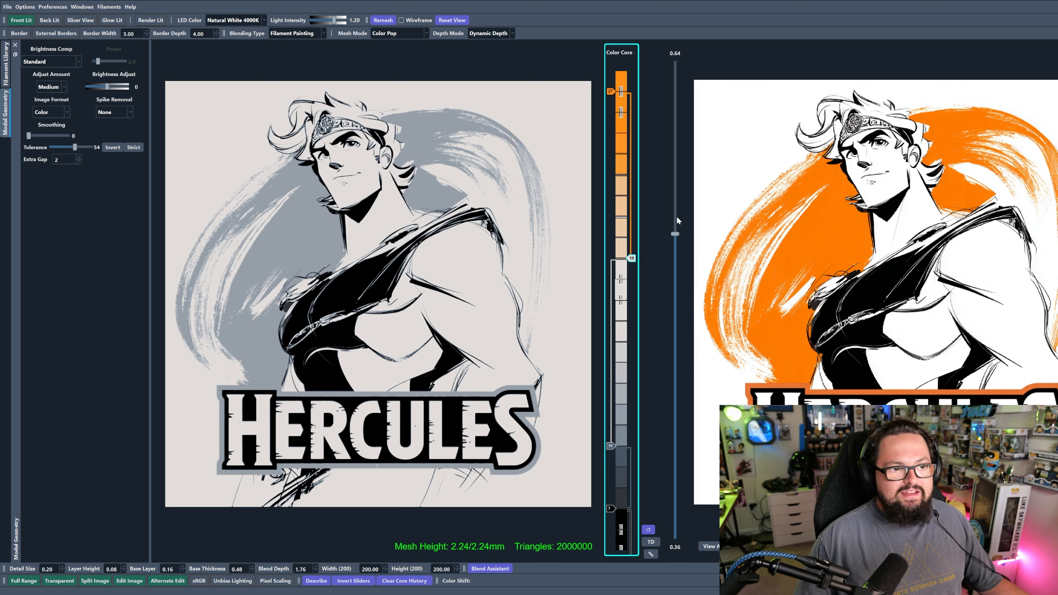
drag(675, 233, 675, 229)
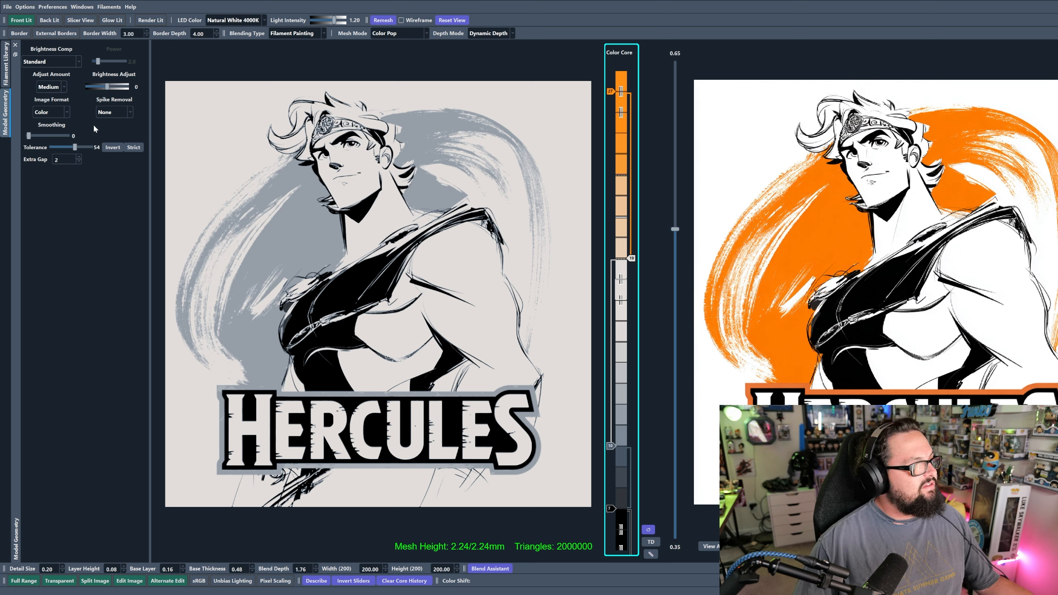
drag(75, 149, 52, 154)
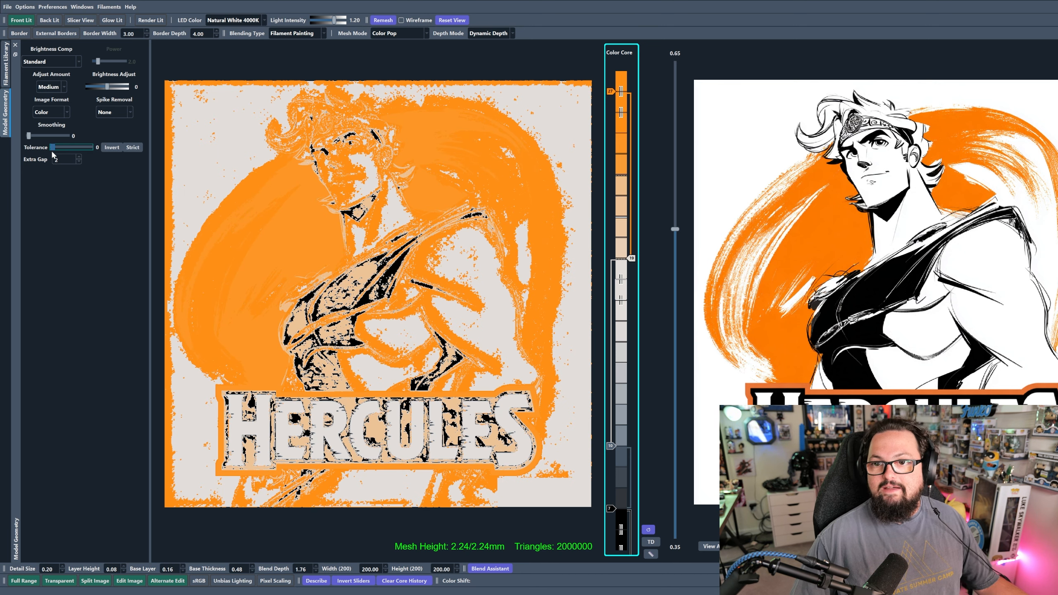
drag(52, 154, 59, 148)
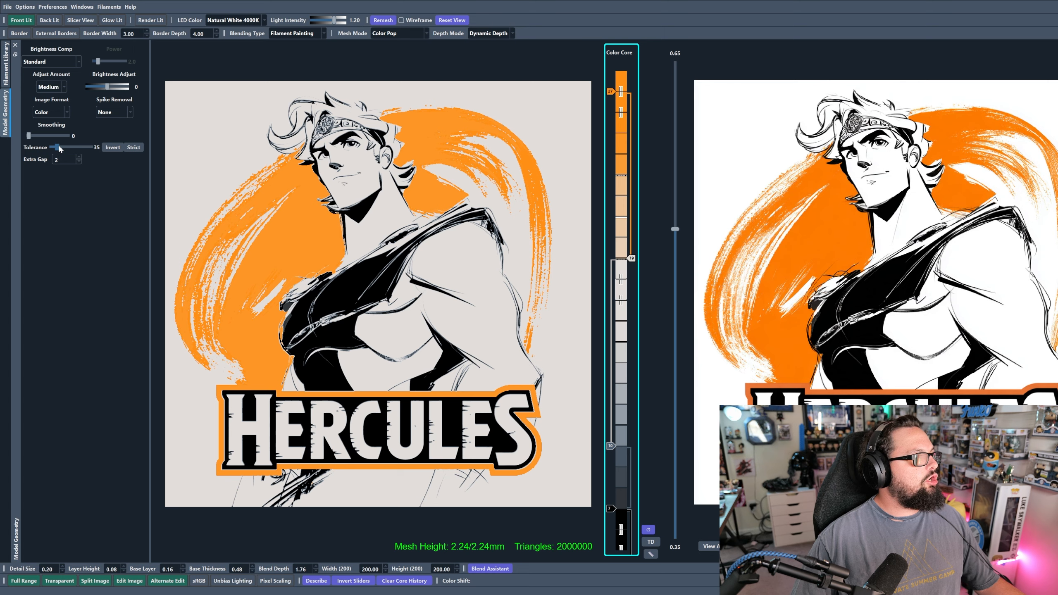
- Set spike removal to Fast and smoothing to 10 in the model geometry settings
scroll(321, 242, up, 4)
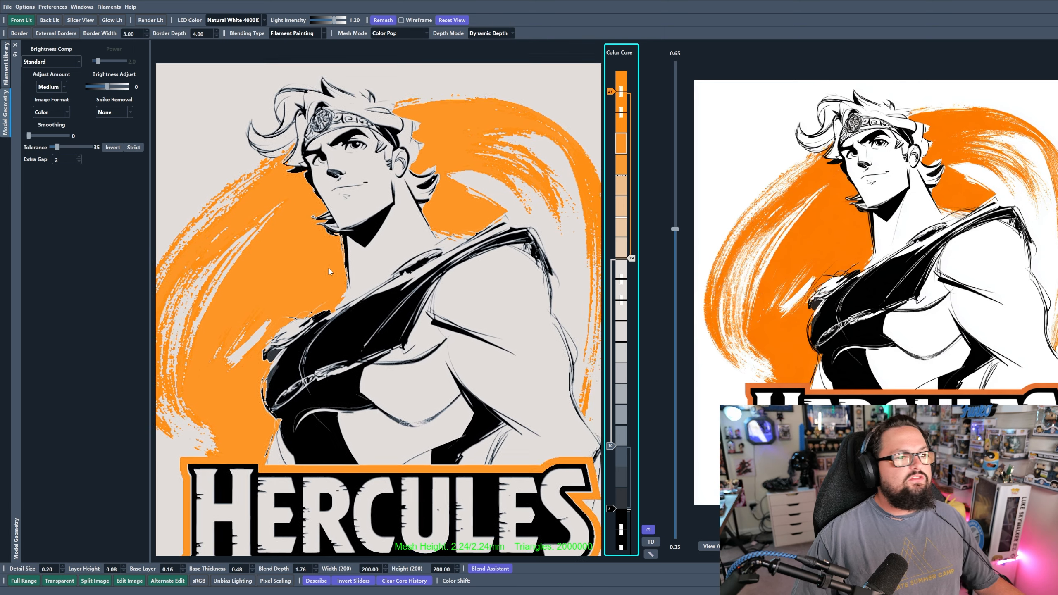
scroll(329, 271, up, 5)
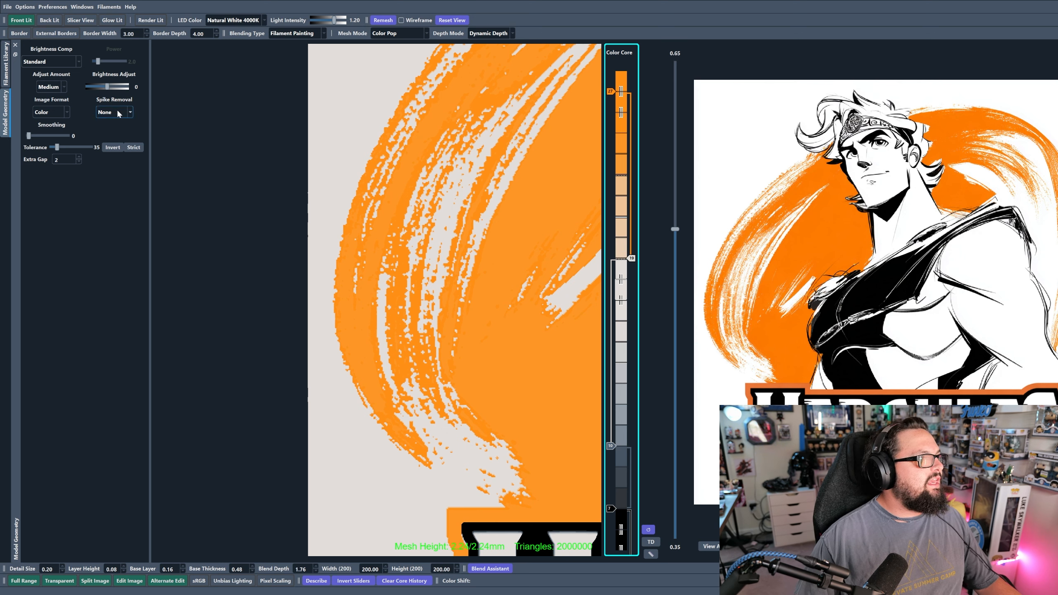
click(124, 131)
mouse_move(29, 136)
mouse_down()
mouse_move(74, 143)
mouse_move(30, 143)
mouse_move(45, 142)
mouse_up()
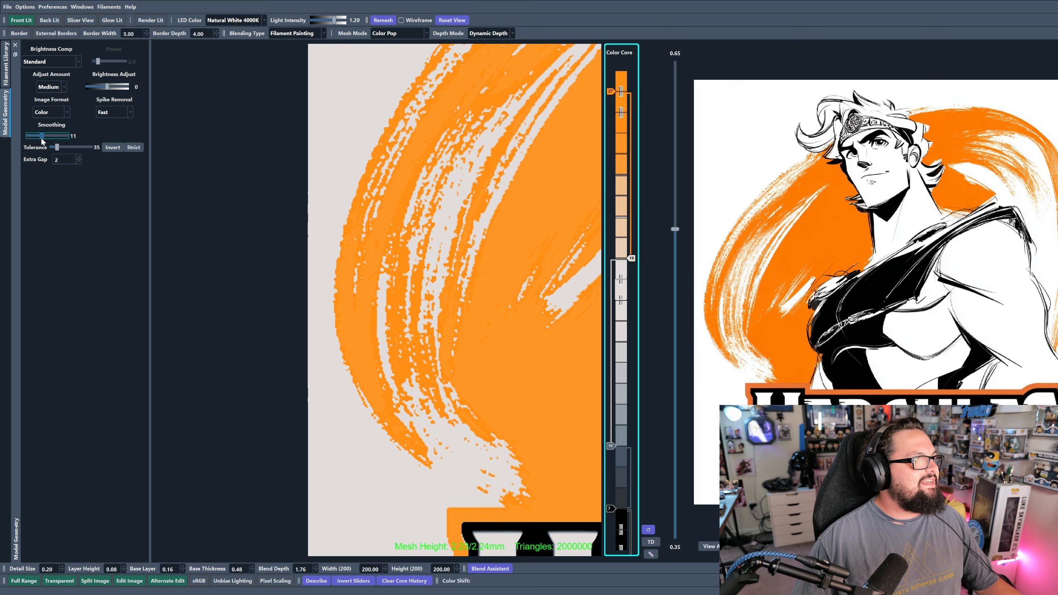
- Raise the gray and black Color Core sliders two layers each and inspect the line work on Hercules' face
scroll(381, 316, down, 6)
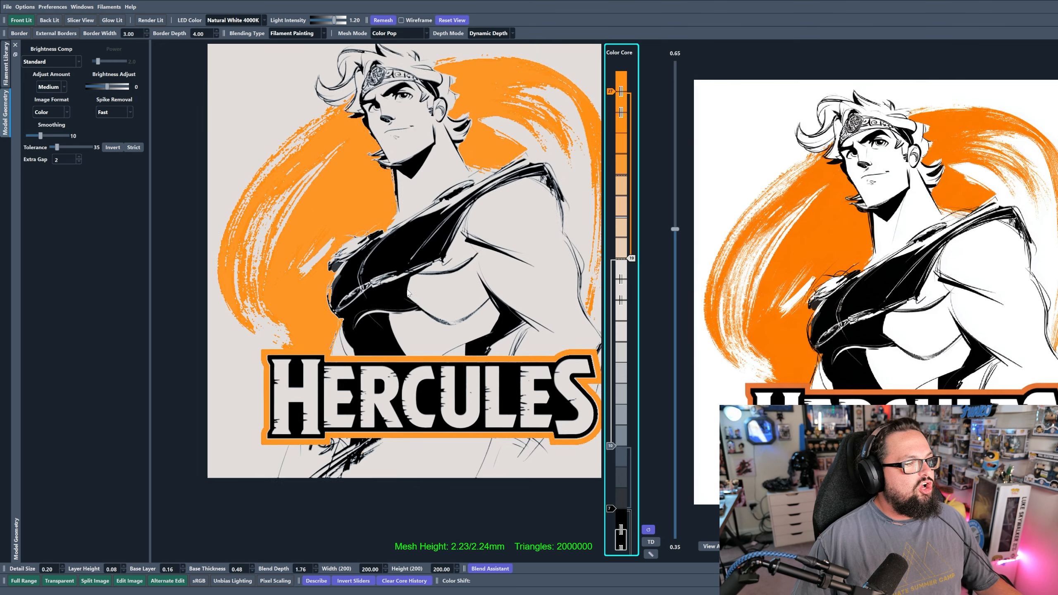
scroll(381, 316, down, 3)
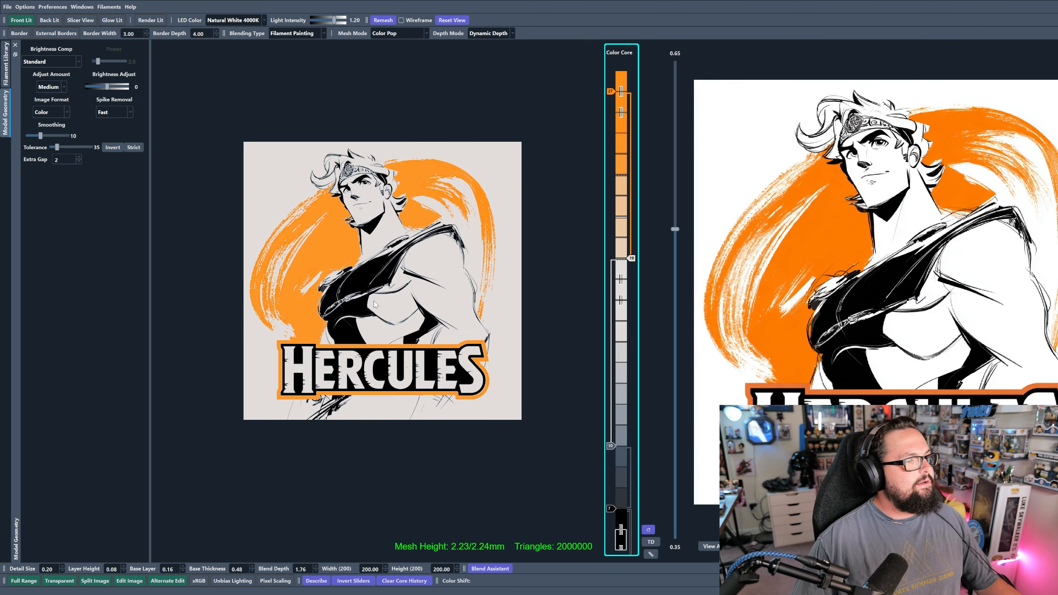
drag(373, 305, 375, 297)
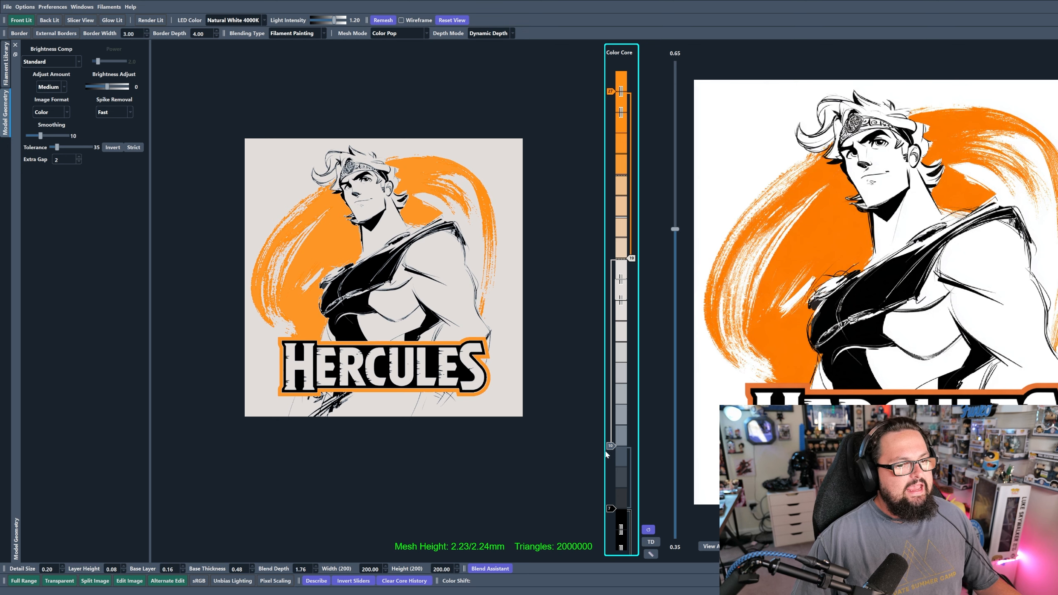
scroll(609, 440, up, 2)
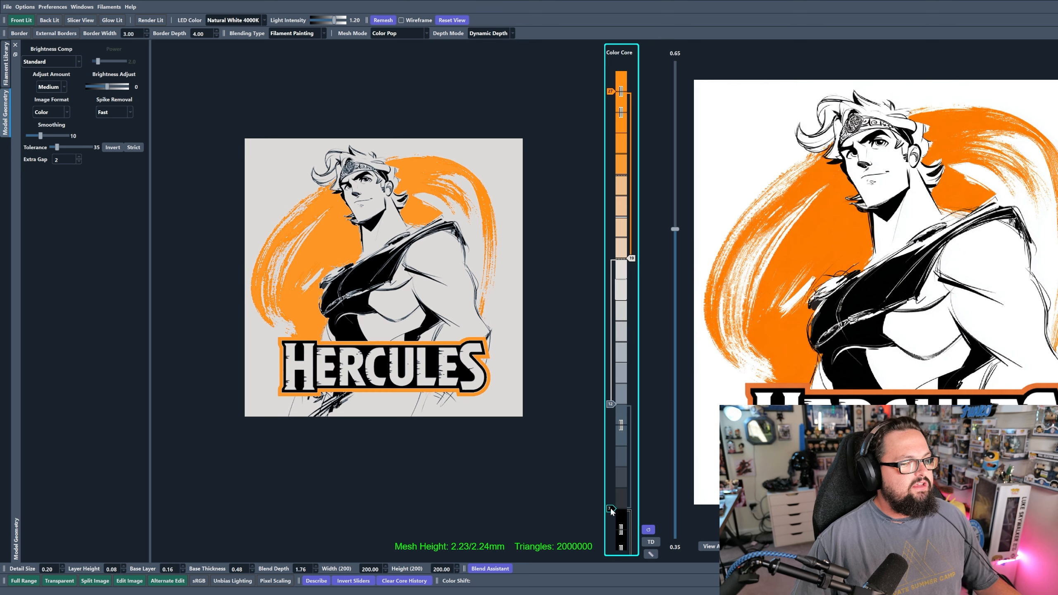
scroll(611, 511, up, 2)
scroll(388, 210, up, 3)
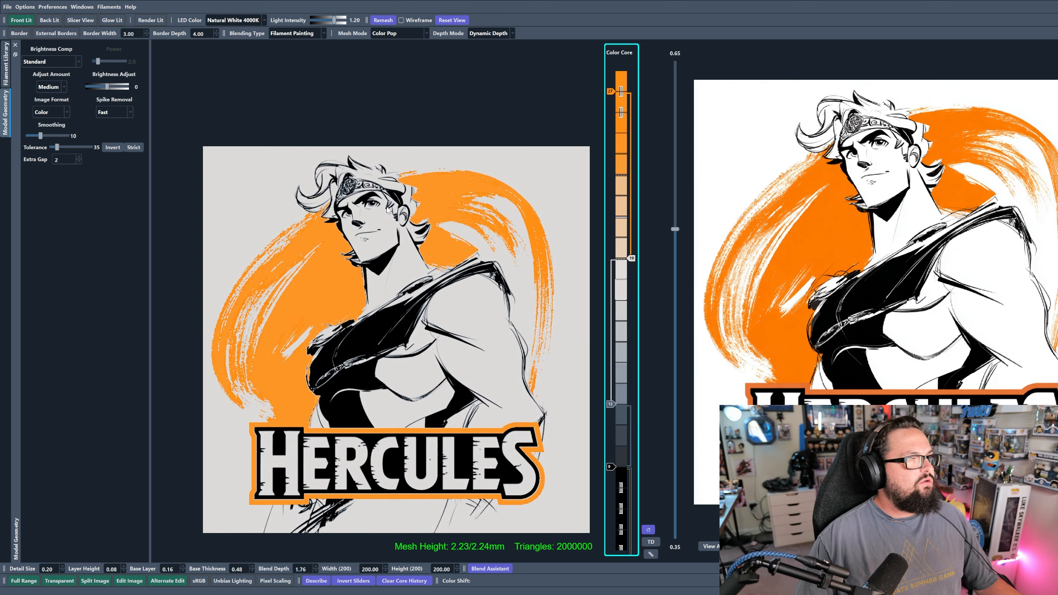
scroll(387, 211, up, 3)
scroll(346, 189, up, 5)
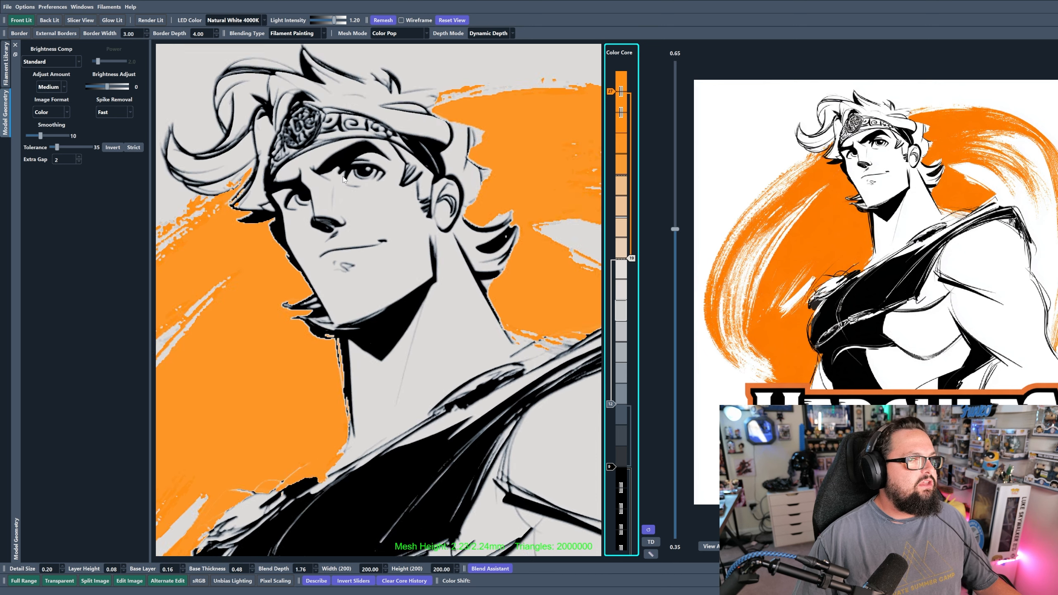
- Try the white Color Core slider one layer higher and lower, and return it to its starting layer
click(632, 259)
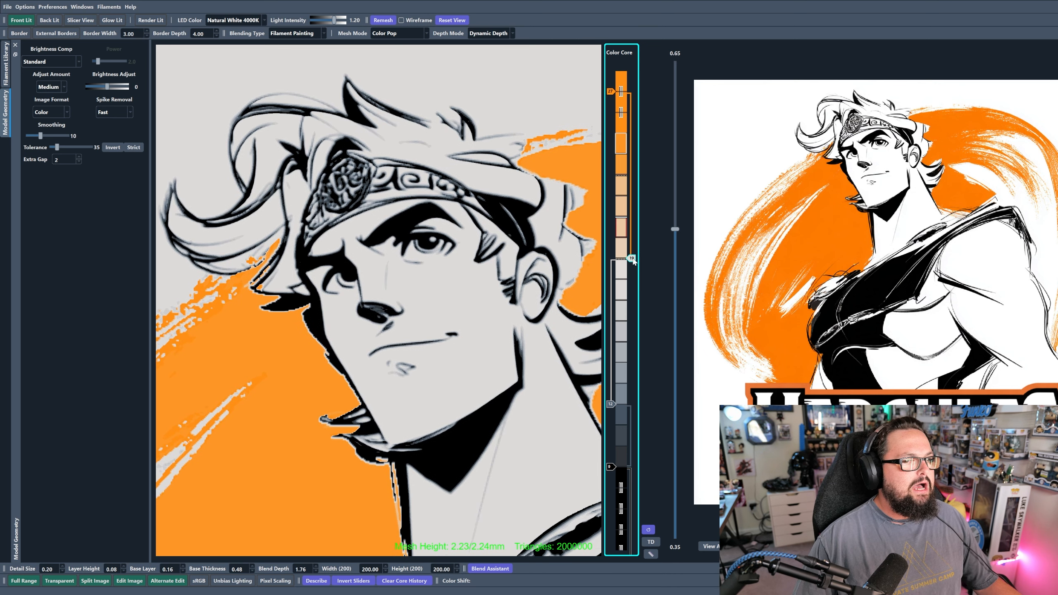
key(Up)
key(Down)
key(Up)
key(Down)
key(Down)
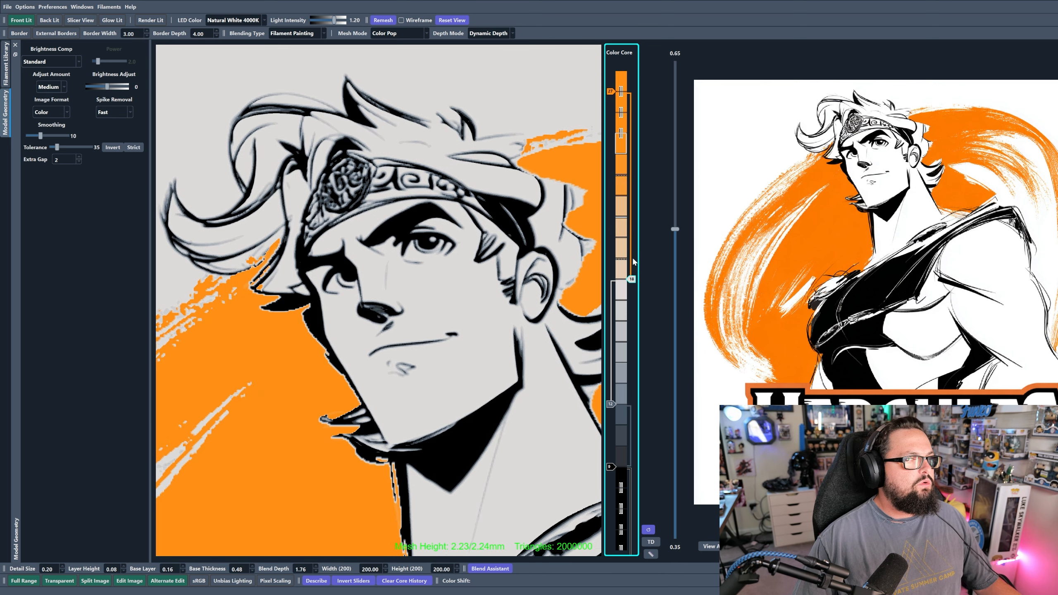
key(Up)
- Fine-tune the black and gray Color Core sliders layer by layer while comparing the whole Hercules preview
scroll(444, 362, down, 3)
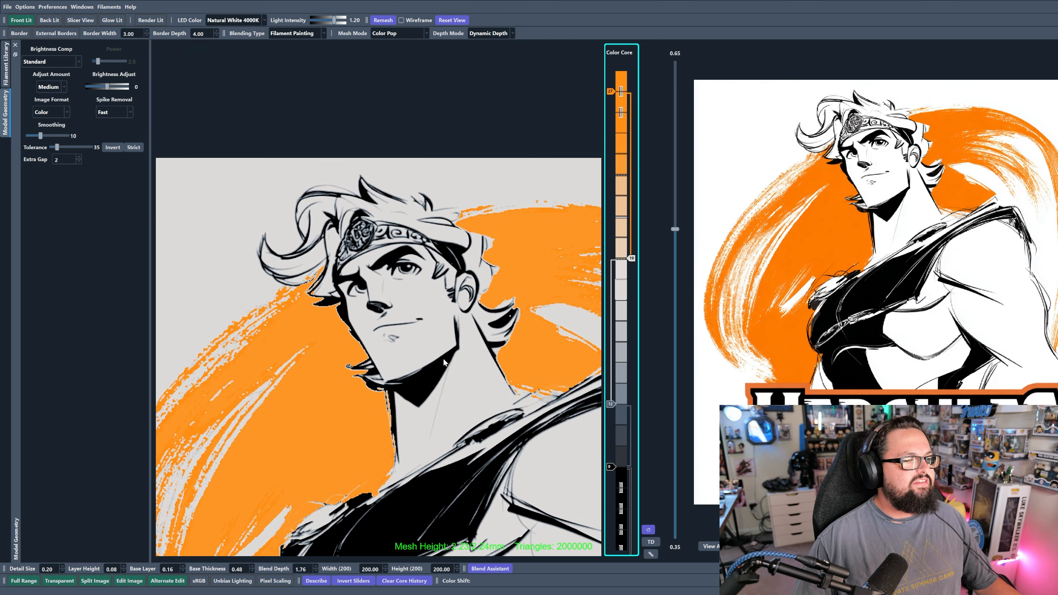
scroll(444, 362, down, 4)
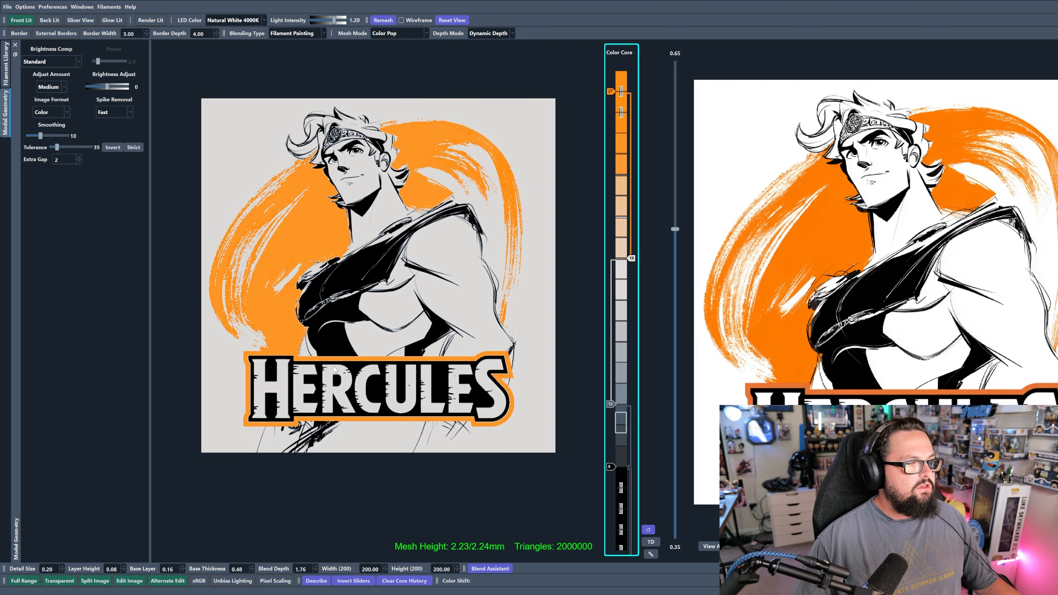
click(610, 467)
key(Up)
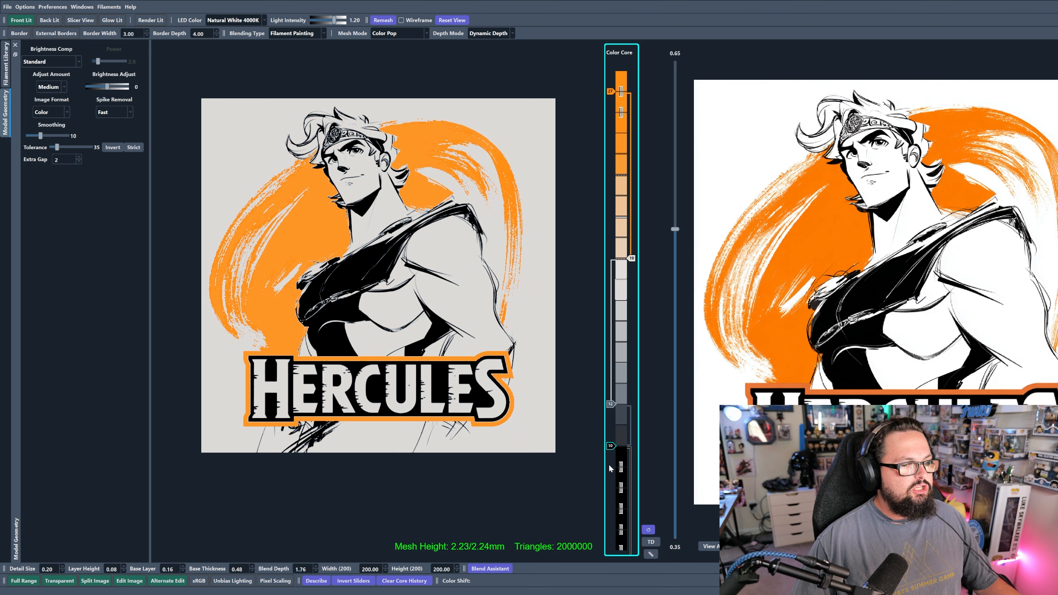
key(Down)
key(Down)
key(Up)
key(Up)
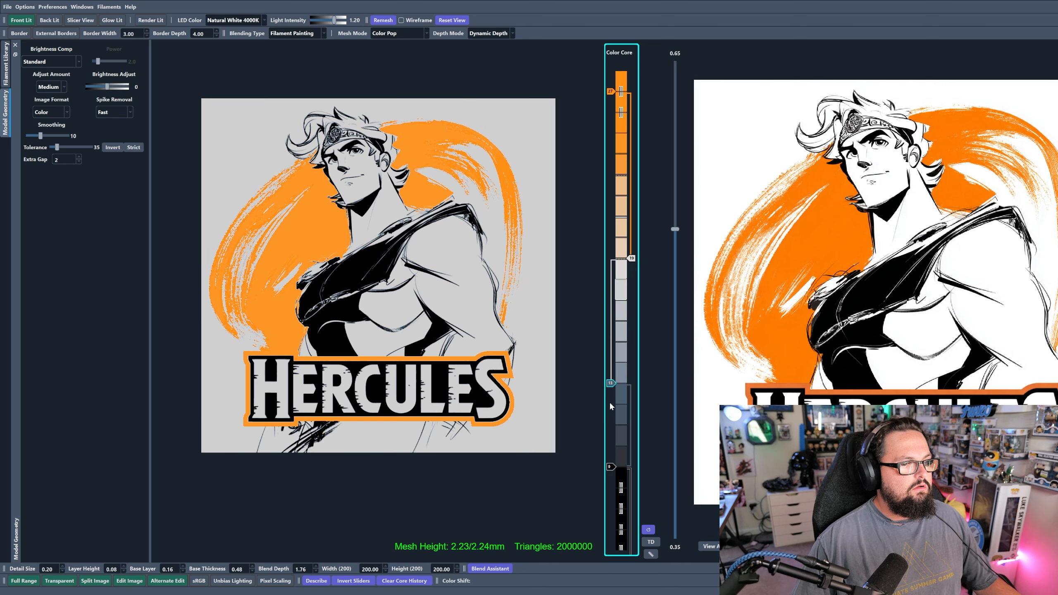
key(Down)
key(Down)
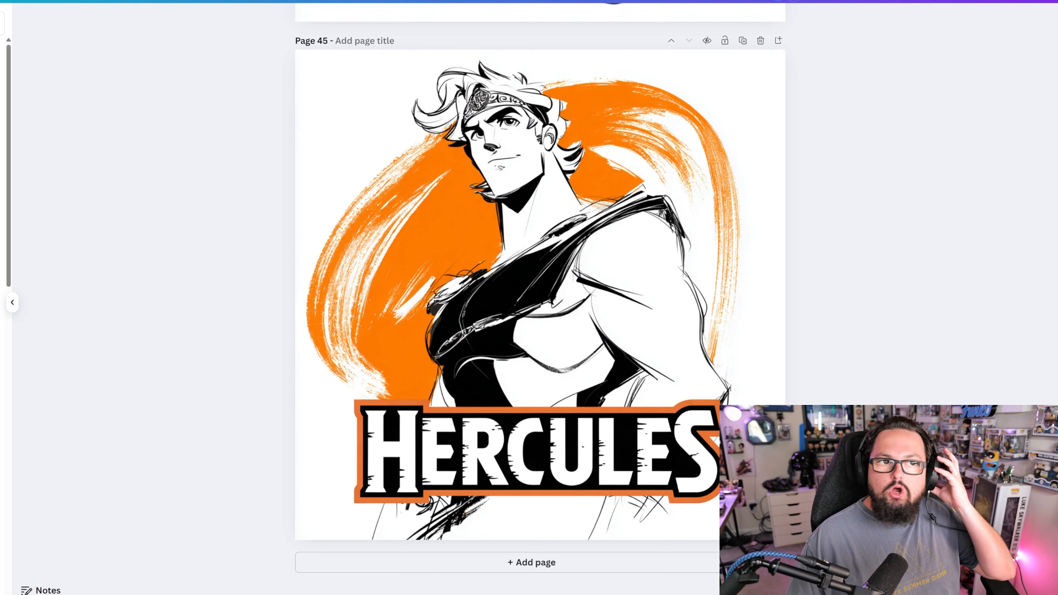
- Switch to Canva, add the downloaded orange-lettered Hercules nameplate to Page 45 and move it over the upper left of the artwork
click(1016, 1)
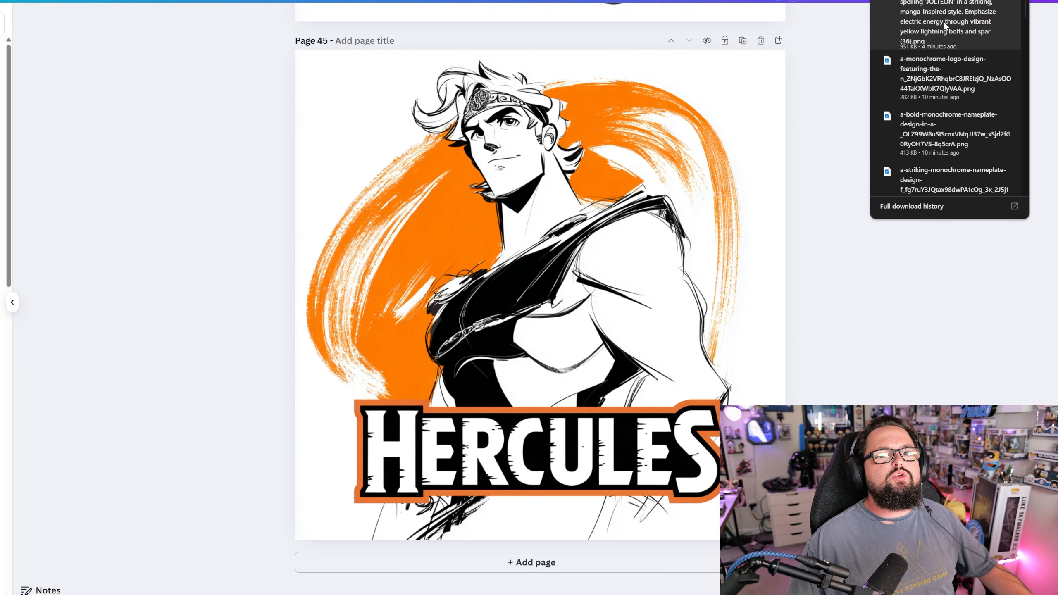
drag(948, 149, 741, 169)
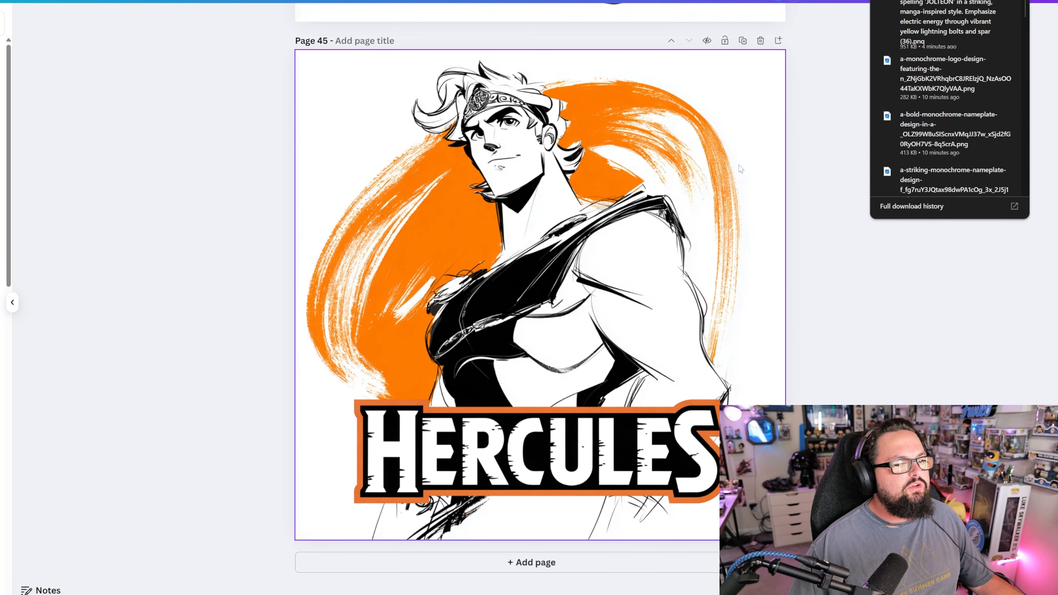
drag(890, 174, 741, 176)
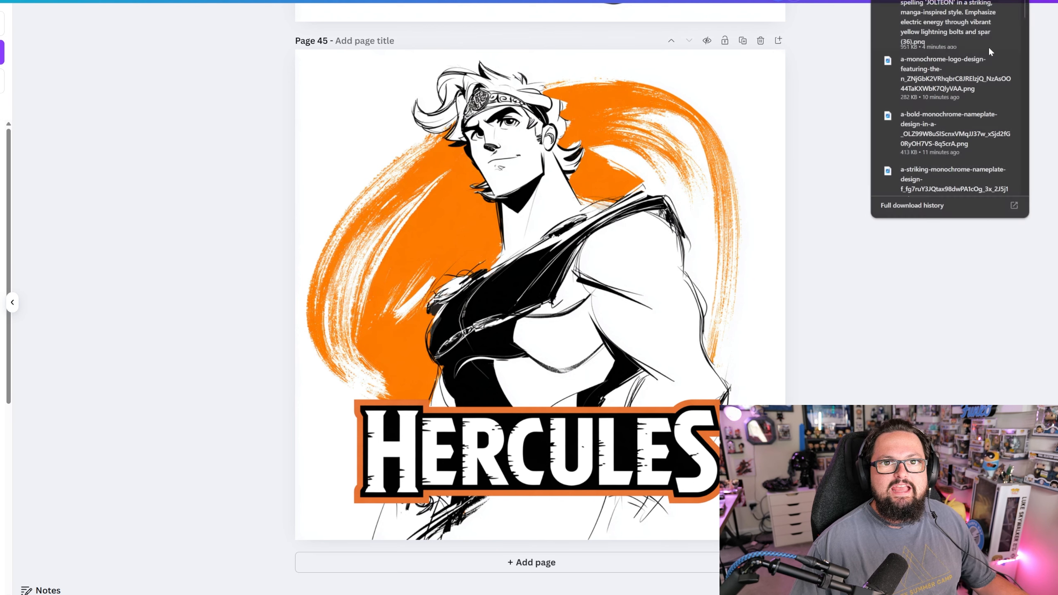
drag(929, 129, 571, 186)
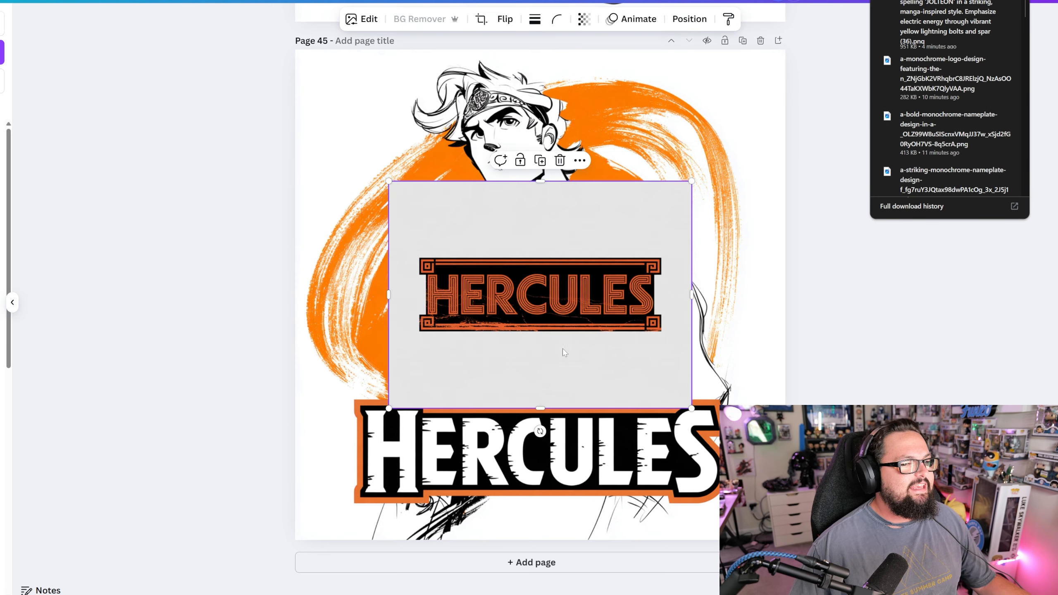
drag(563, 353, 492, 258)
- Try the downloaded Hercules nameplate with light gray lettering on Page 45 and delete it
click(1021, 1)
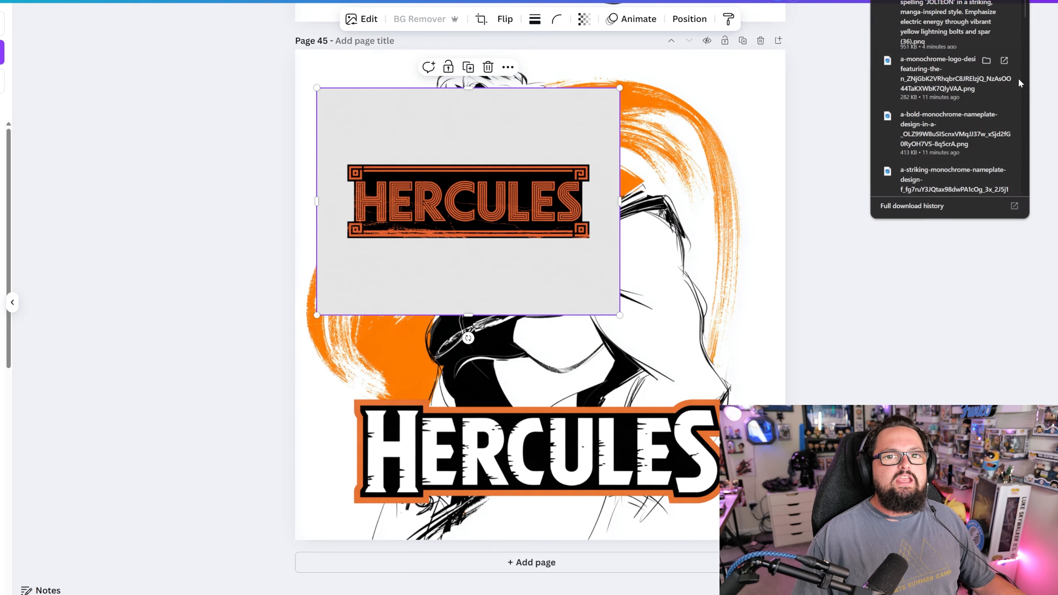
drag(956, 174, 749, 258)
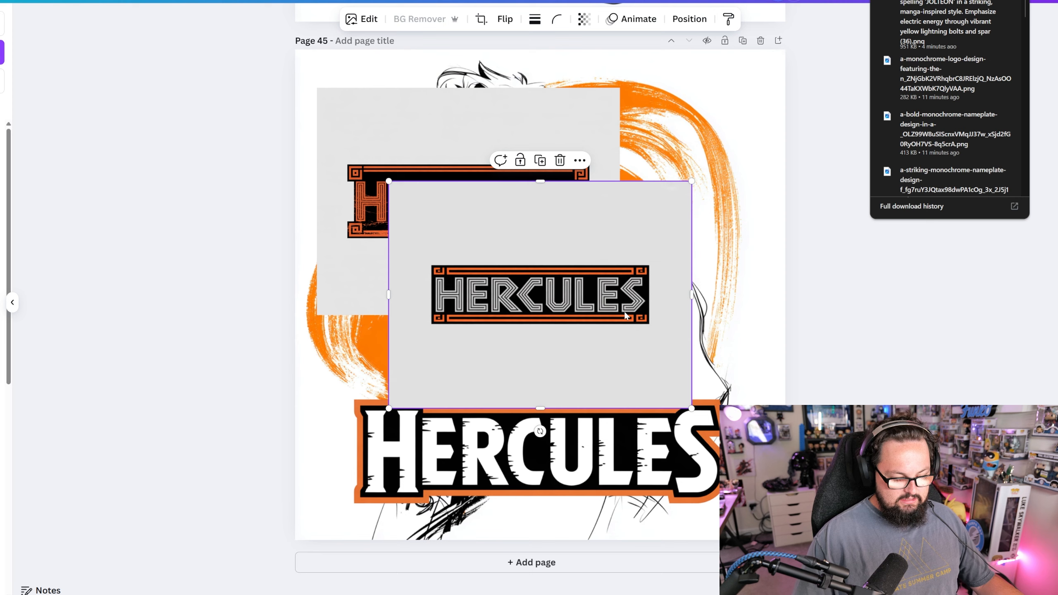
drag(548, 318, 558, 342)
key(Delete)
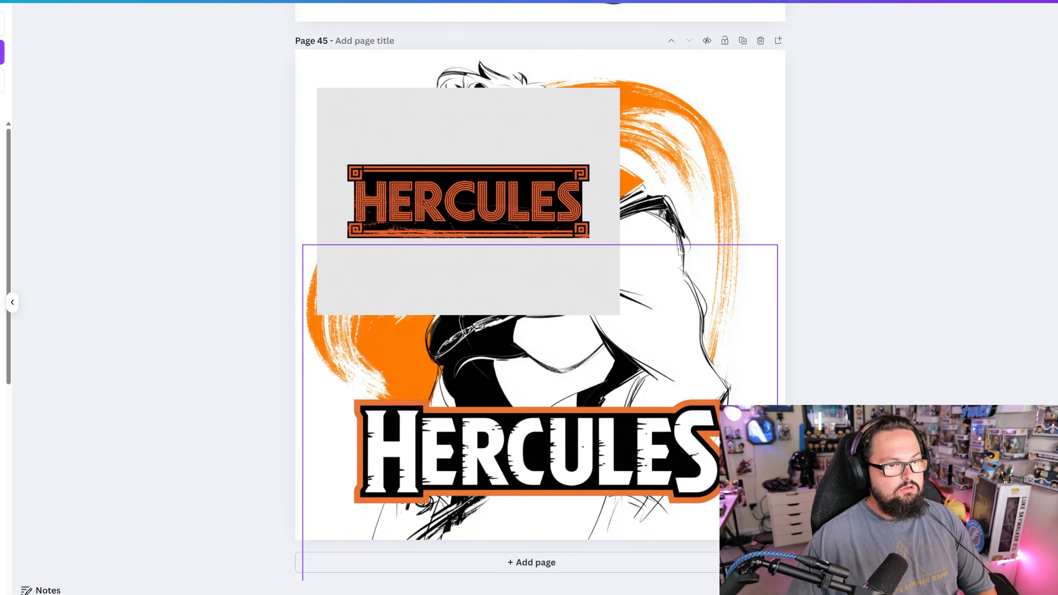
- Try adding another downloaded nameplate to Page 45 and delete the duplicate orange-lettered one
click(1021, 1)
drag(915, 146, 600, 193)
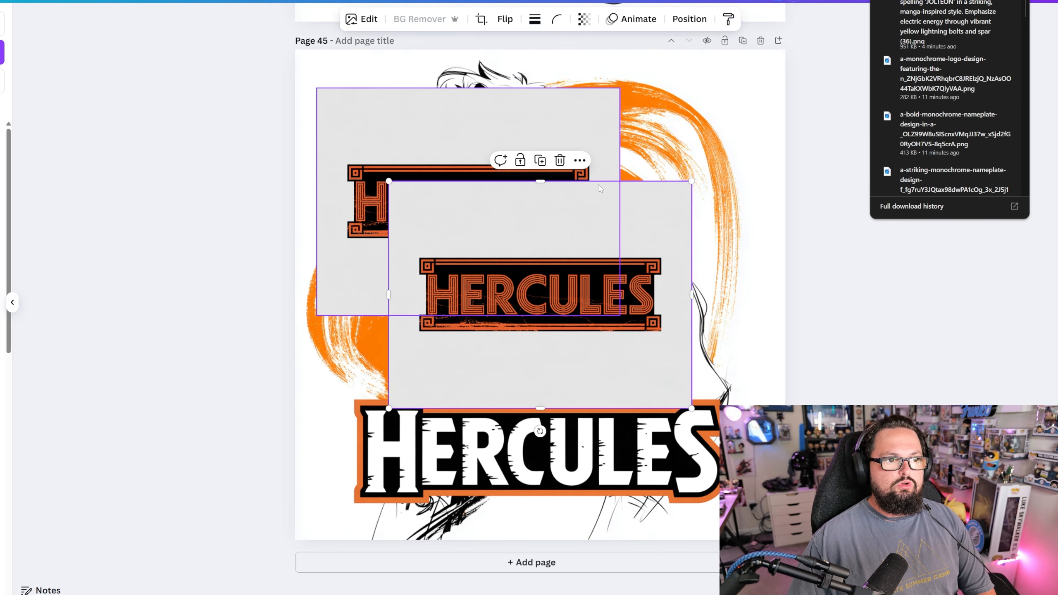
key(Delete)
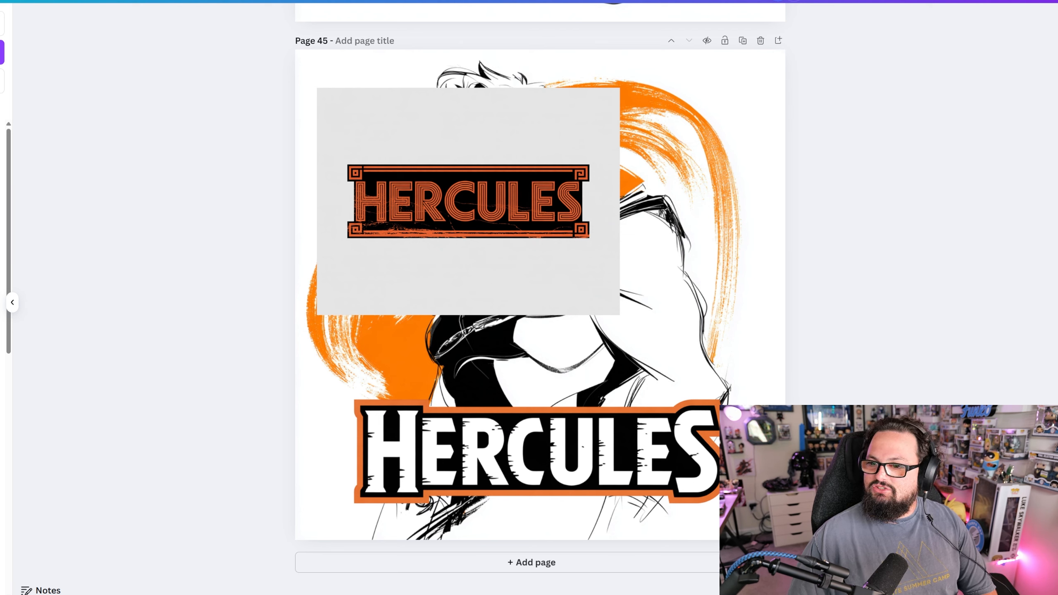
- Arrange the light gray-lettered nameplate below the orange-lettered one on Page 45 and shift both over the artwork to compare them
drag(567, 309, 611, 414)
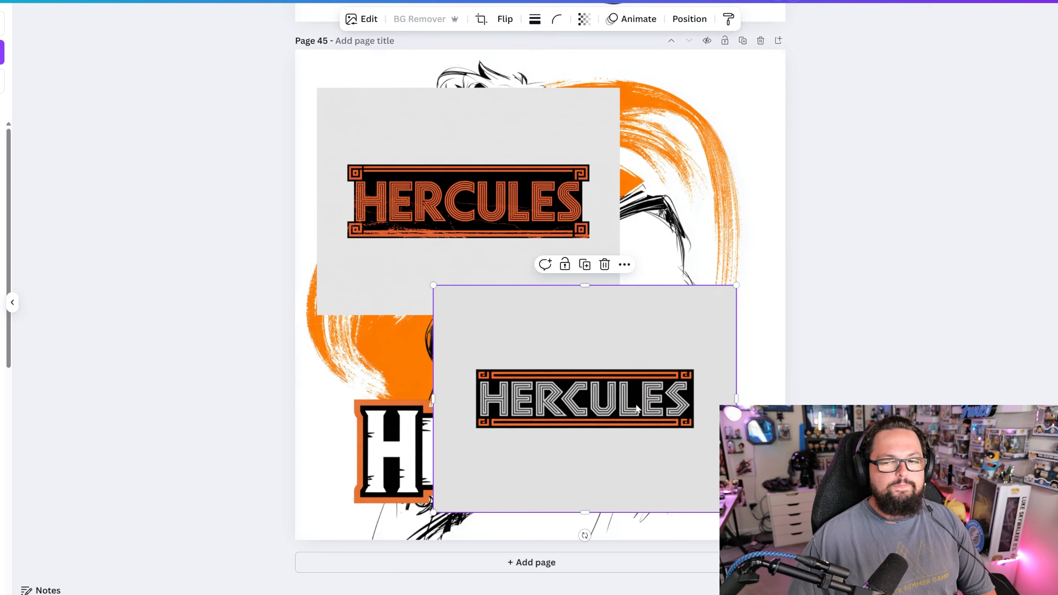
drag(675, 401, 600, 433)
drag(512, 237, 584, 221)
drag(544, 390, 577, 369)
click(827, 327)
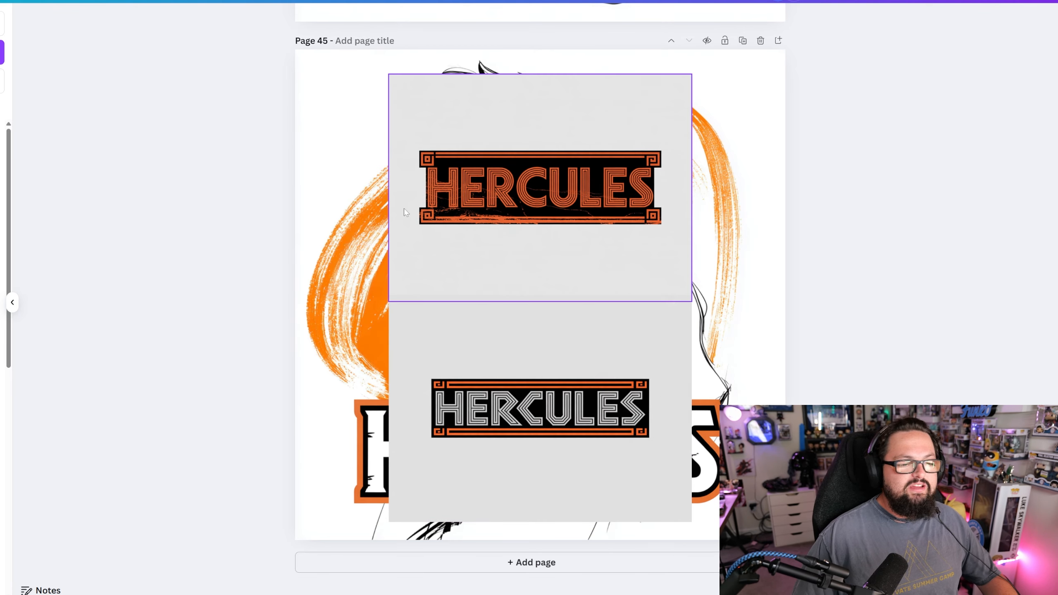
drag(535, 165, 574, 151)
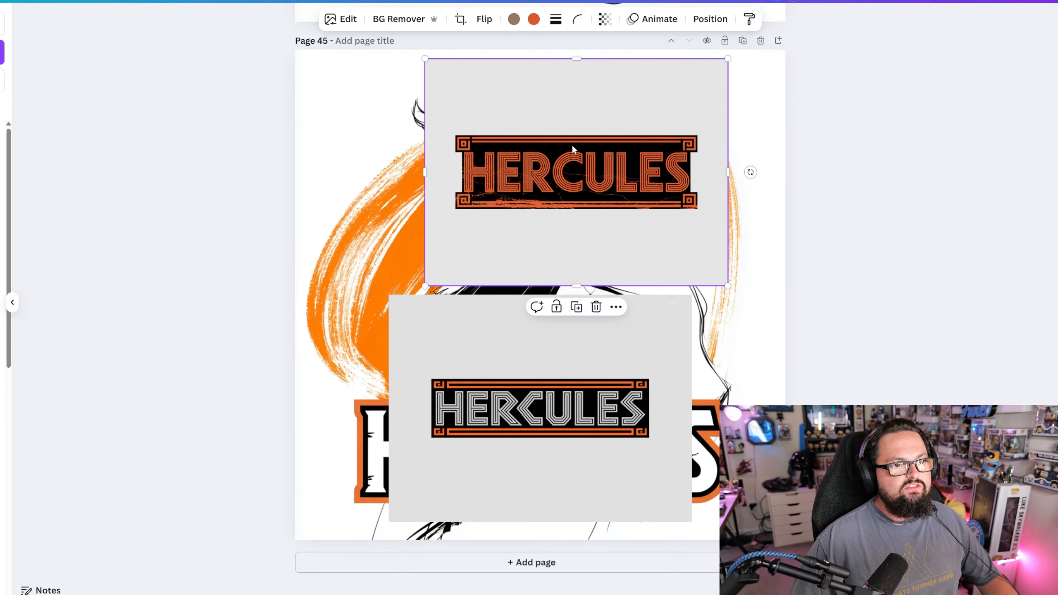
mouse_move(543, 402)
mouse_down()
mouse_move(590, 391)
mouse_move(538, 392)
mouse_up()
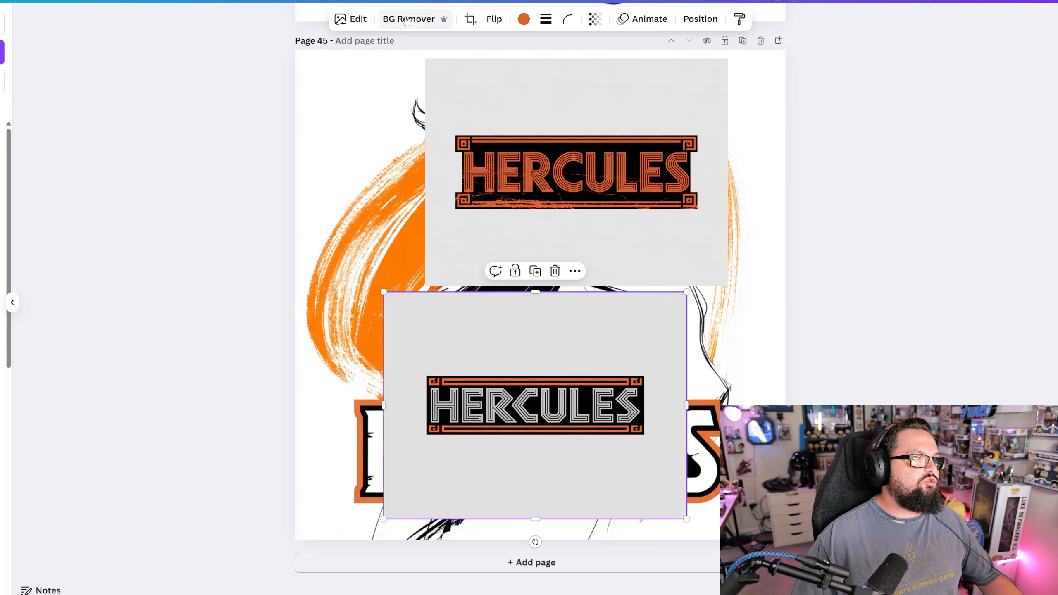
drag(557, 337, 711, 347)
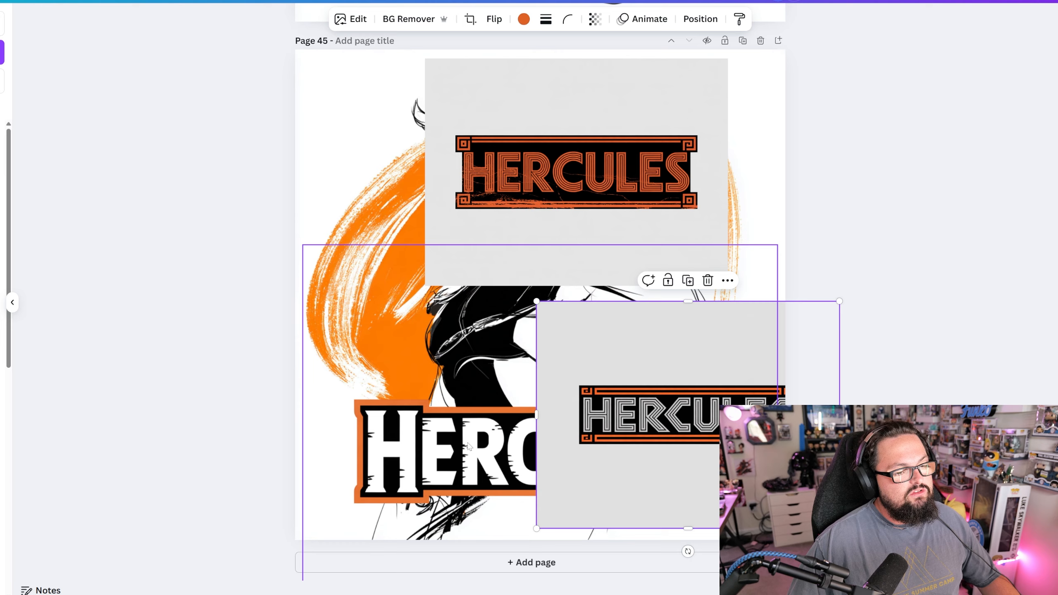
drag(737, 389, 593, 365)
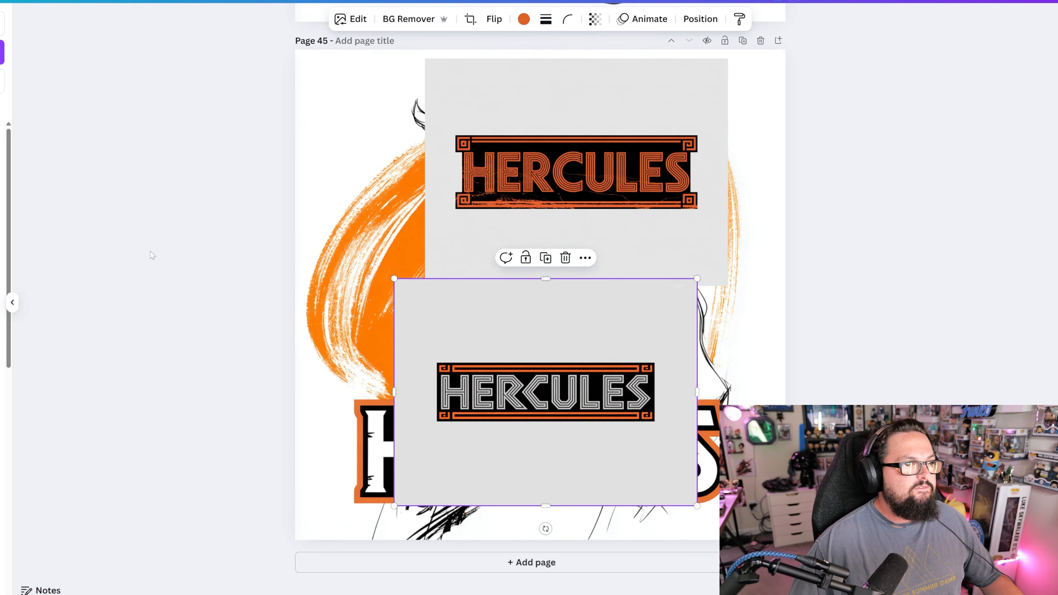
- Remove the background of the orange-lettered nameplate and delete the light gray-lettered one
drag(596, 84, 543, 105)
drag(595, 251, 604, 243)
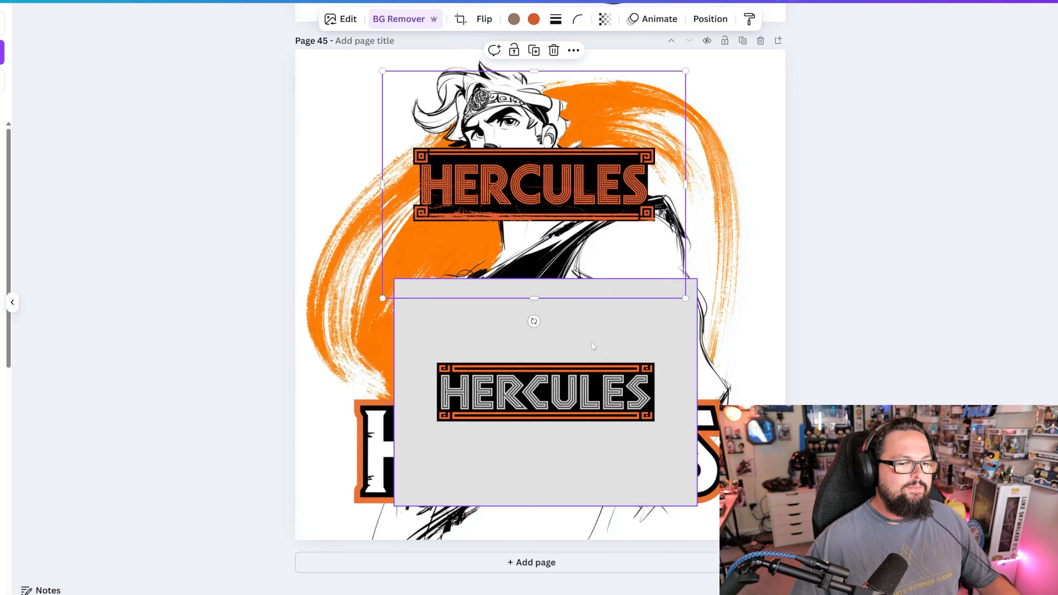
mouse_move(594, 346)
mouse_down()
mouse_move(548, 350)
mouse_move(597, 341)
mouse_up()
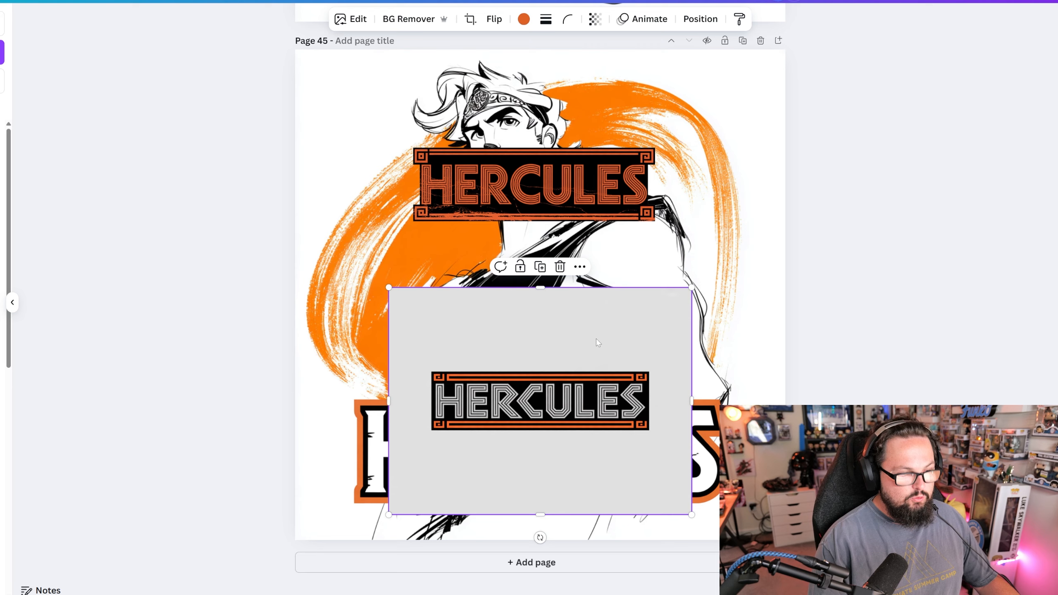
key(Delete)
drag(567, 169, 558, 180)
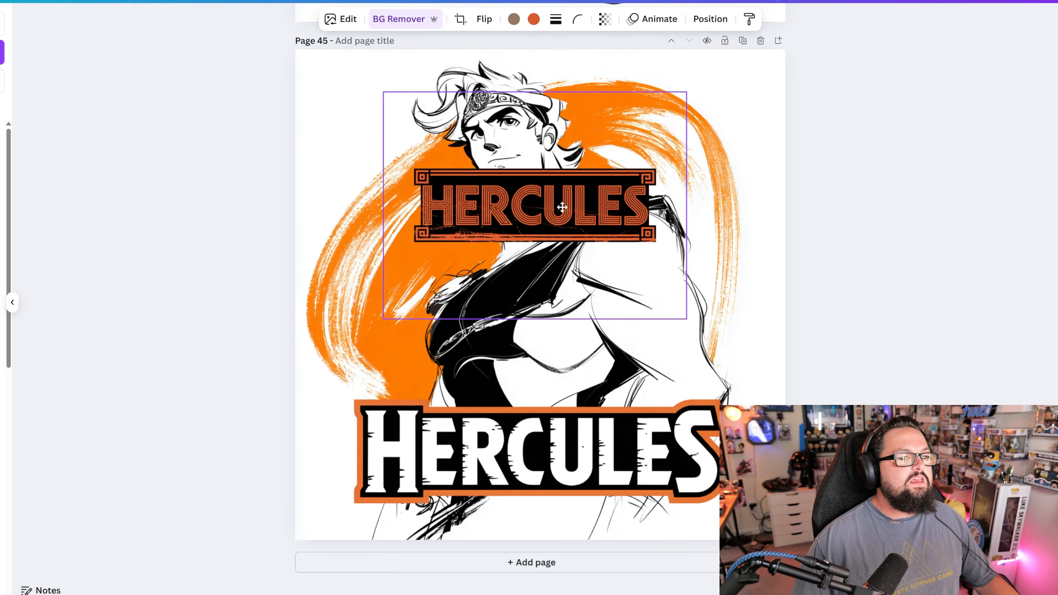
- Replace the white-lettered Hercules nameplate with the orange-lettered one, enlarged and centered across the lower part of the artwork
drag(825, 486, 362, 454)
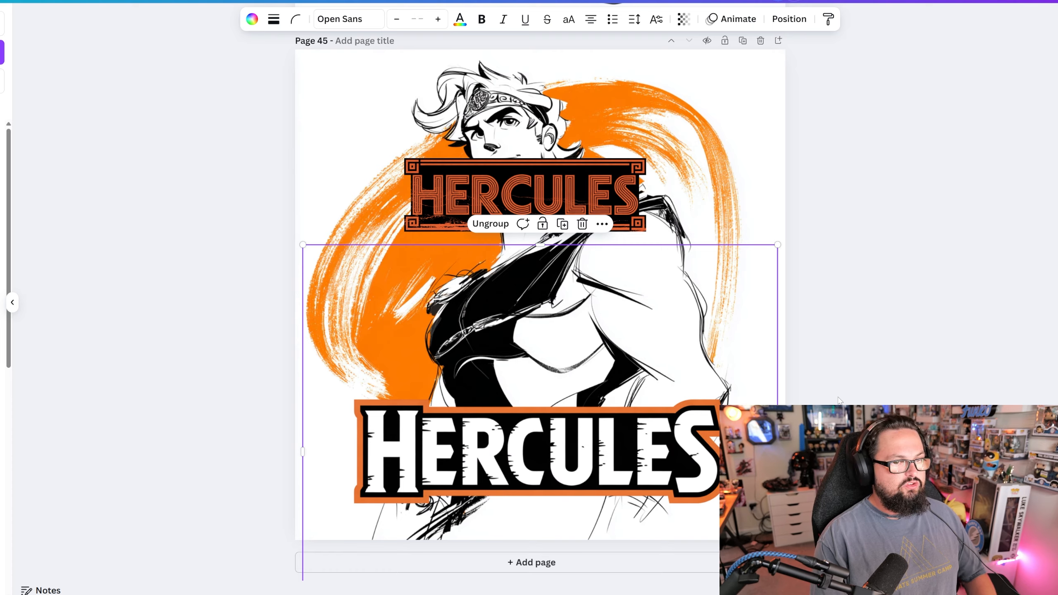
key(Delete)
drag(549, 180, 476, 407)
drag(602, 315, 825, 205)
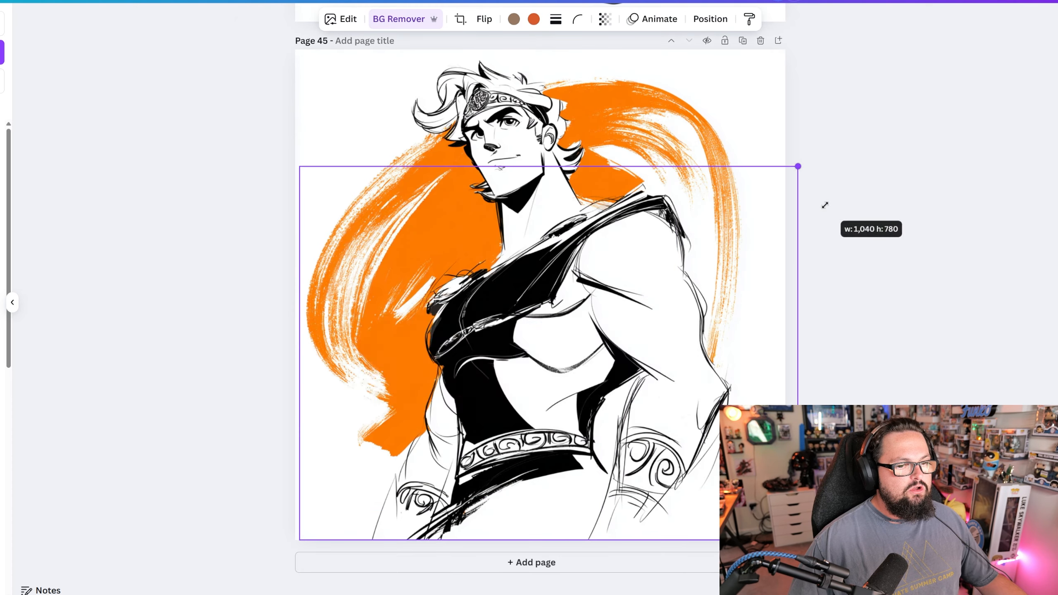
drag(586, 369, 581, 477)
drag(540, 276, 540, 295)
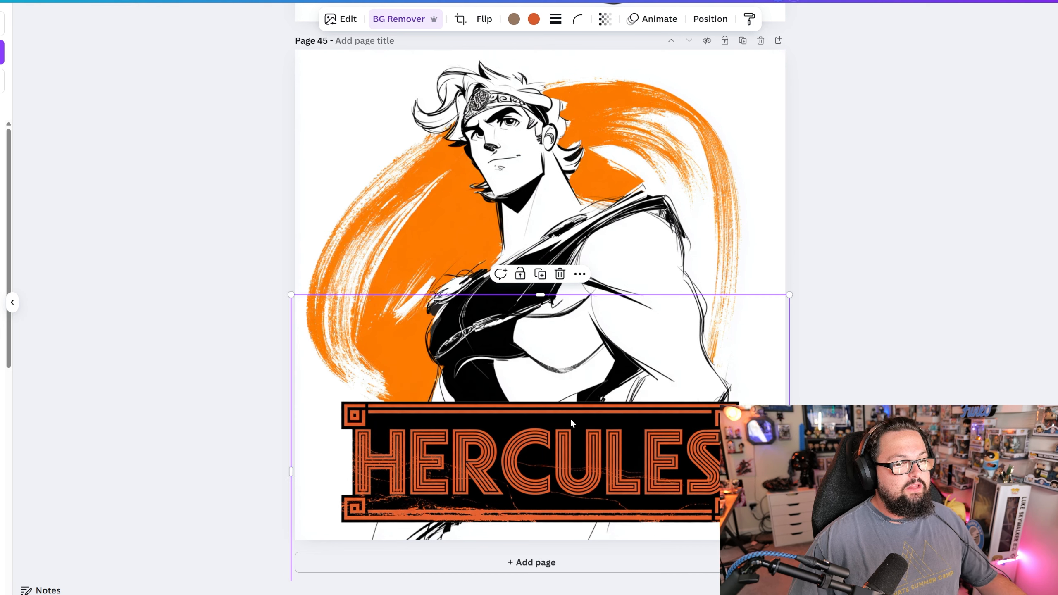
mouse_move(790, 295)
mouse_down()
mouse_move(775, 307)
mouse_move(782, 288)
mouse_up()
click(874, 386)
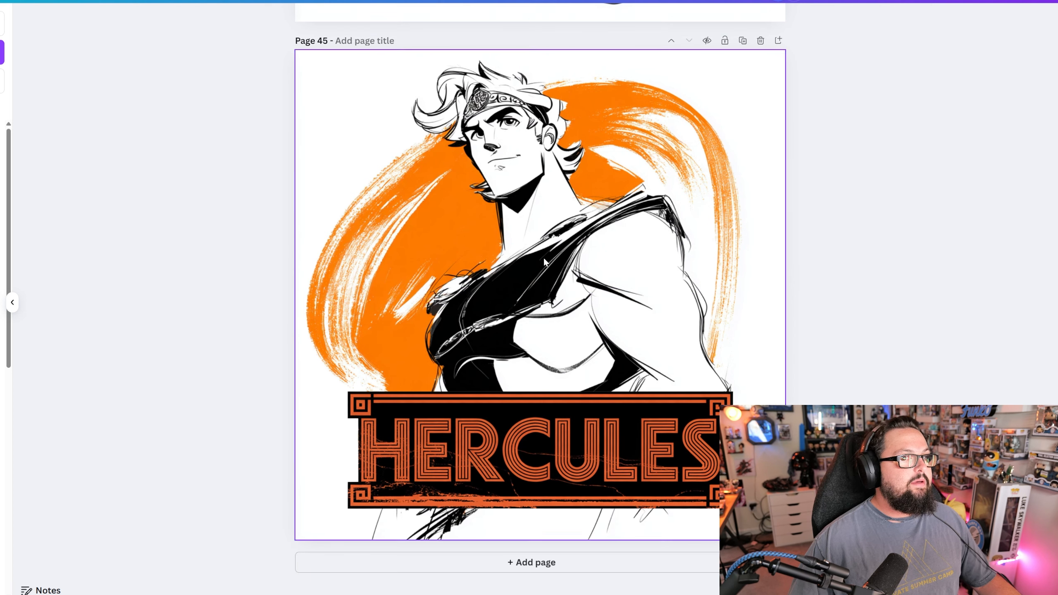
- Edit the nameplate's red-orange color, setting its saturation to 75 and brightness to 19
click(531, 256)
click(562, 401)
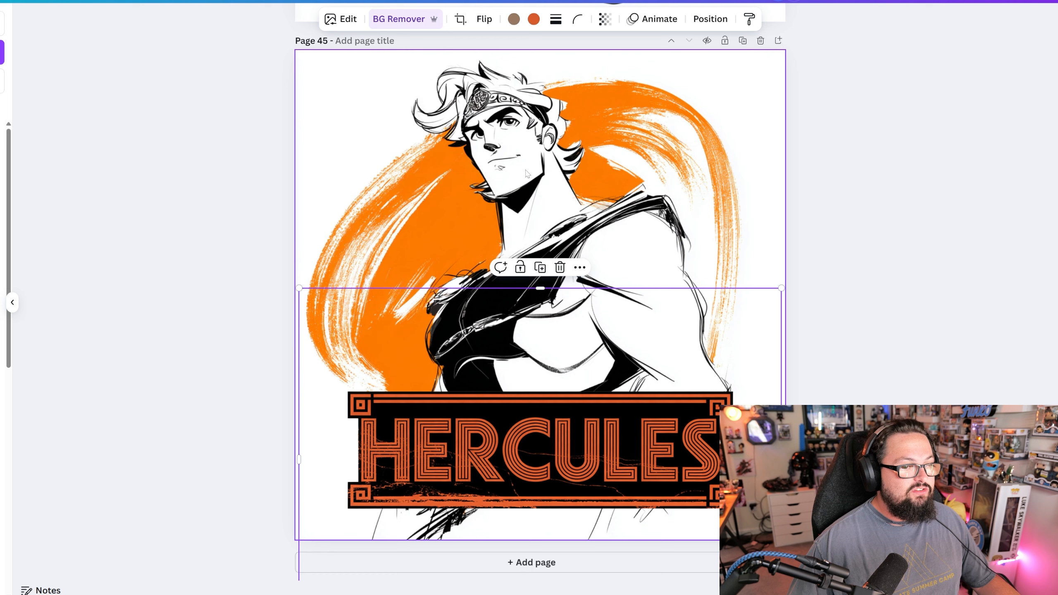
click(352, 19)
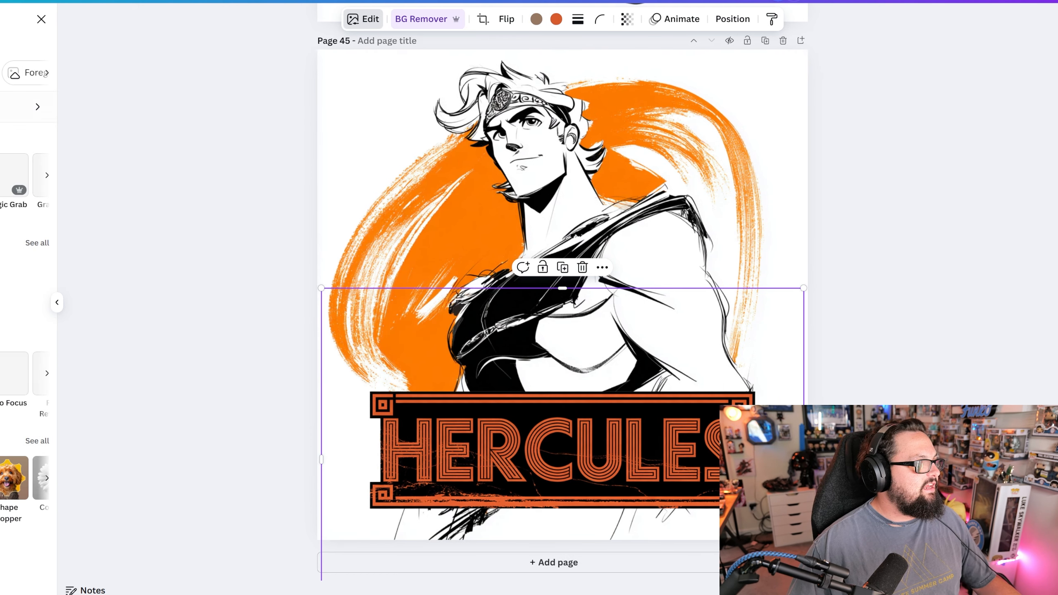
click(21, 107)
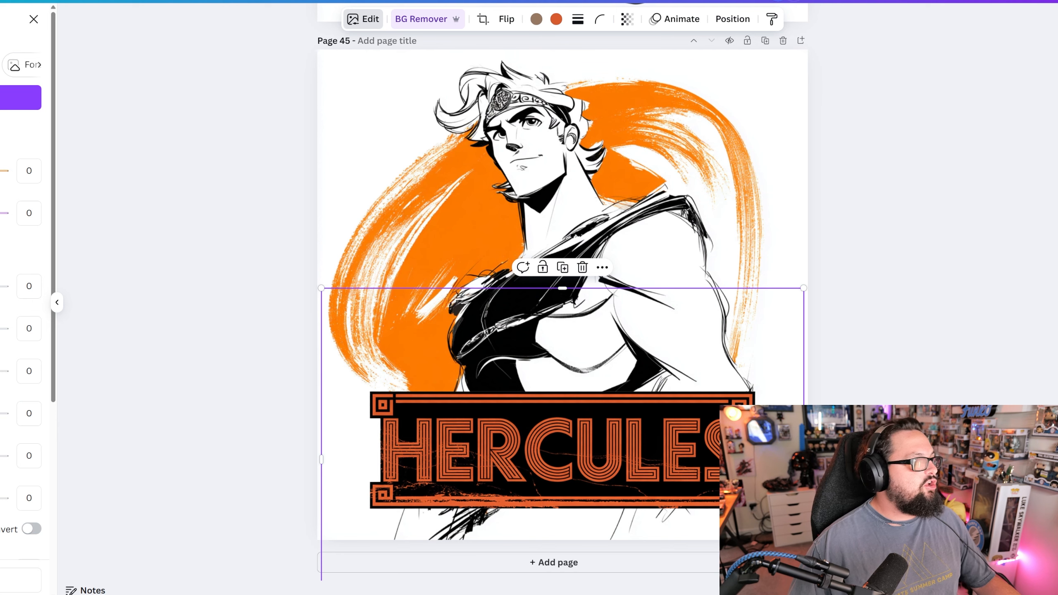
scroll(25, 292, down, 5)
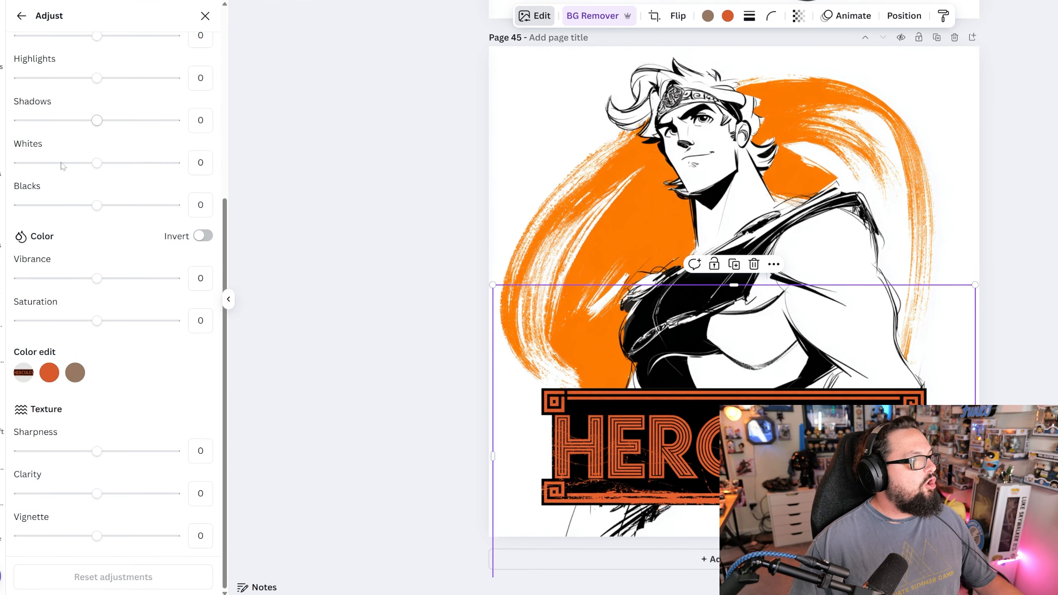
click(49, 372)
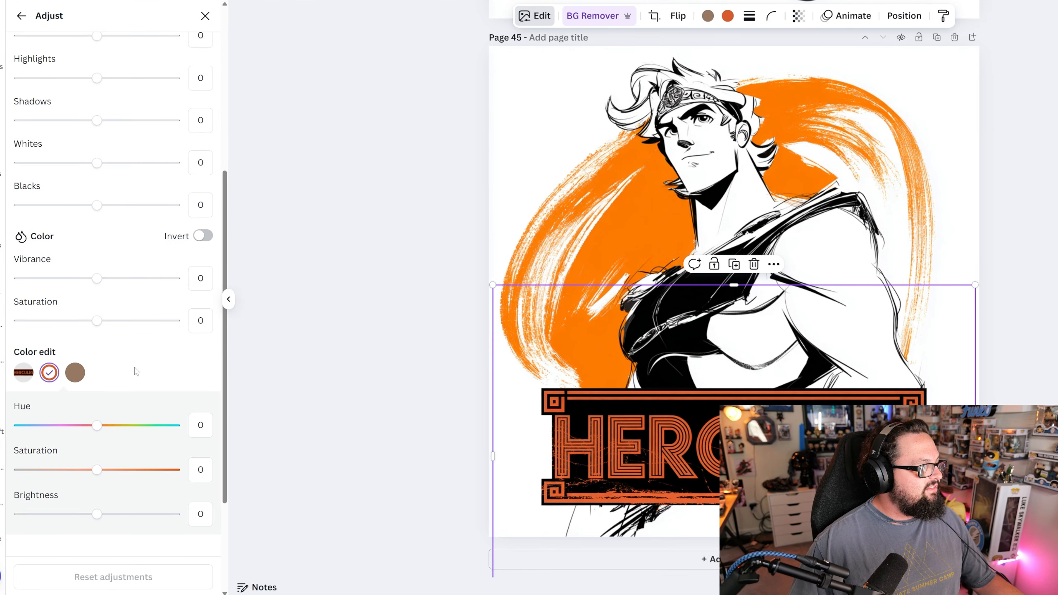
click(109, 371)
drag(121, 376, 155, 377)
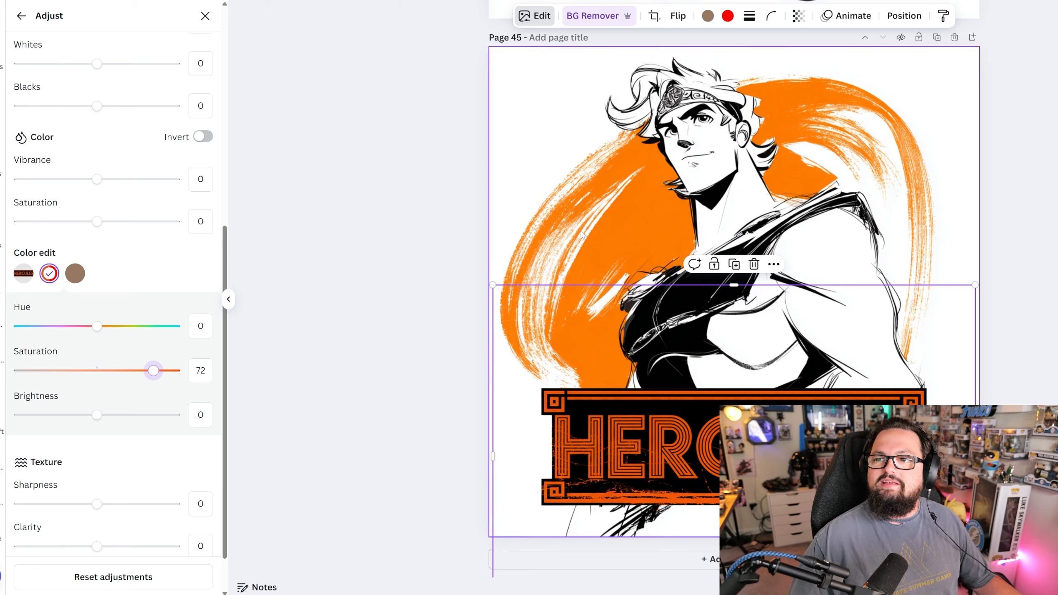
drag(97, 414, 112, 417)
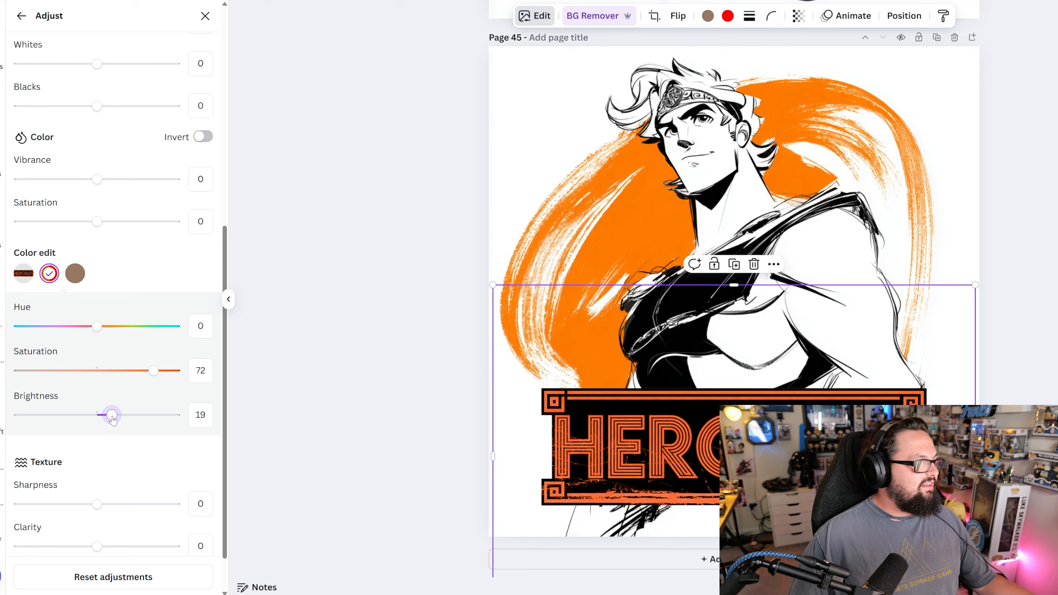
drag(154, 372, 156, 374)
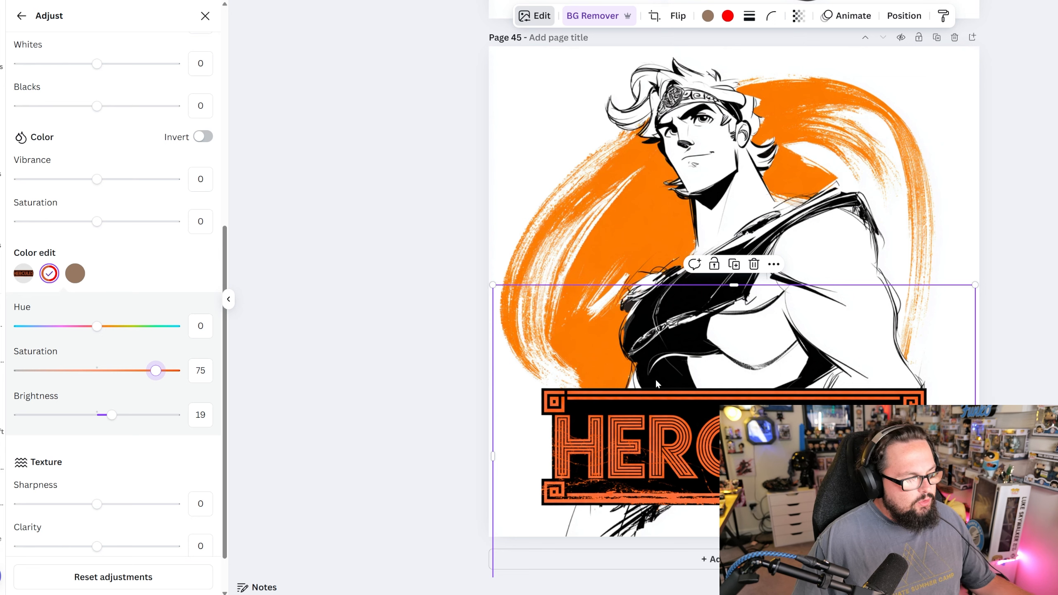
- Try full desaturation on the nameplate's brown color and settle on a saturation of -15
click(75, 278)
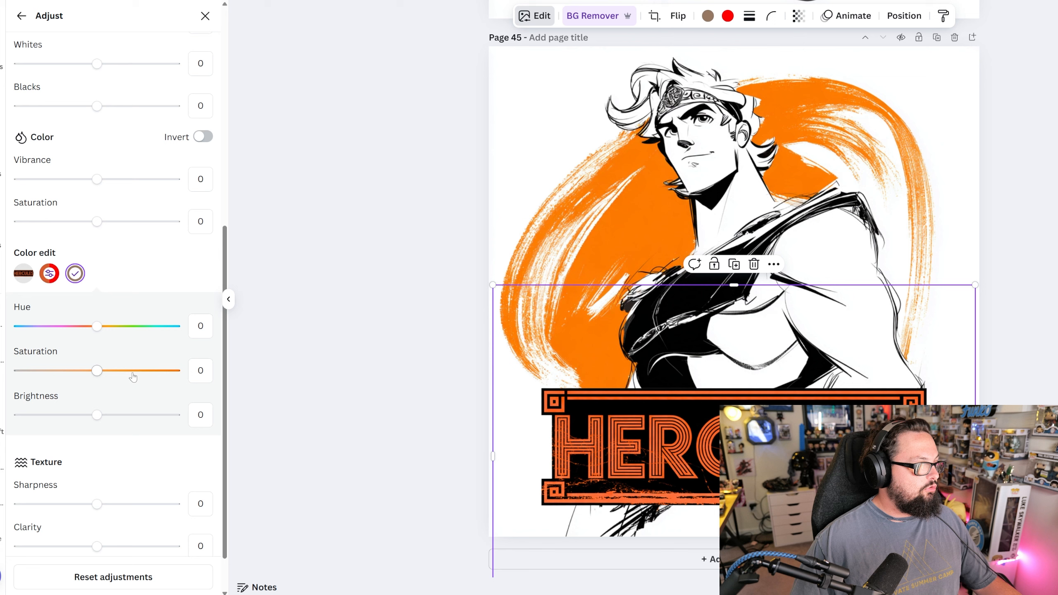
drag(96, 371, 19, 370)
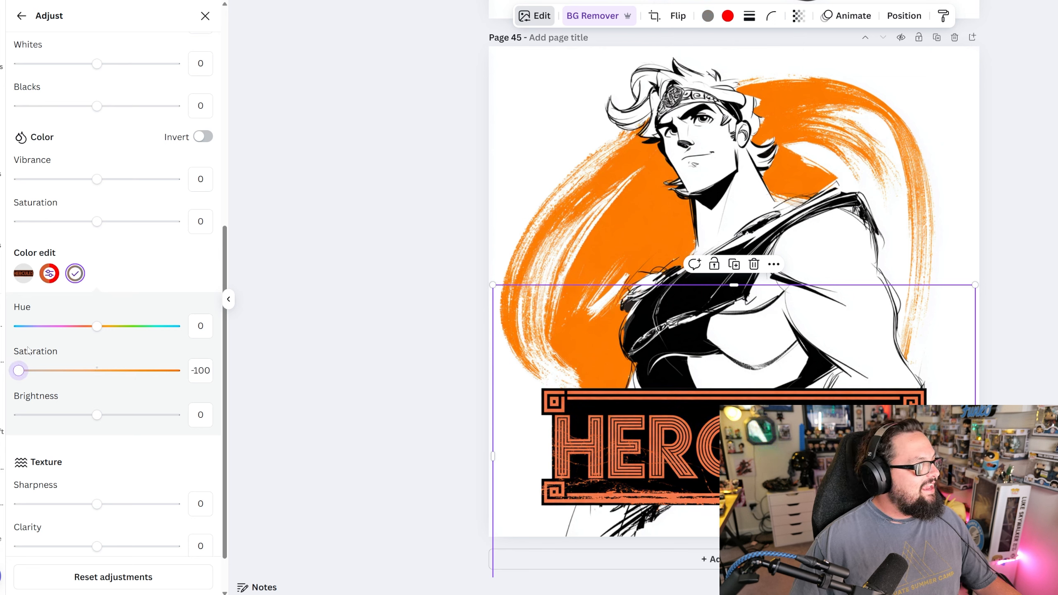
drag(18, 370, 85, 375)
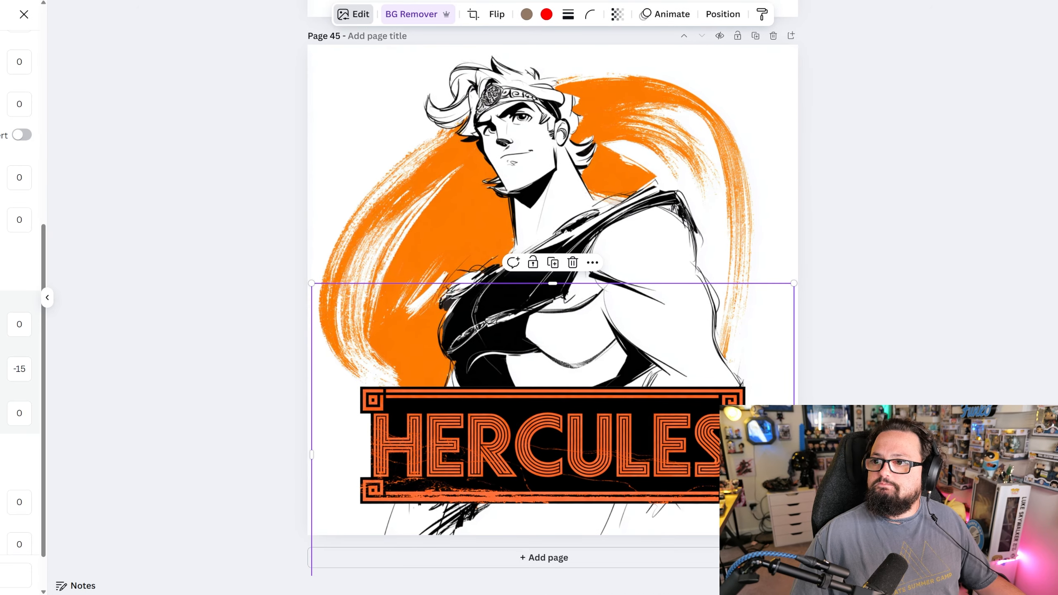
- Review the recolored nameplate on Page 45, deselect it and open the design's sharing options
scroll(822, 355, down, 2)
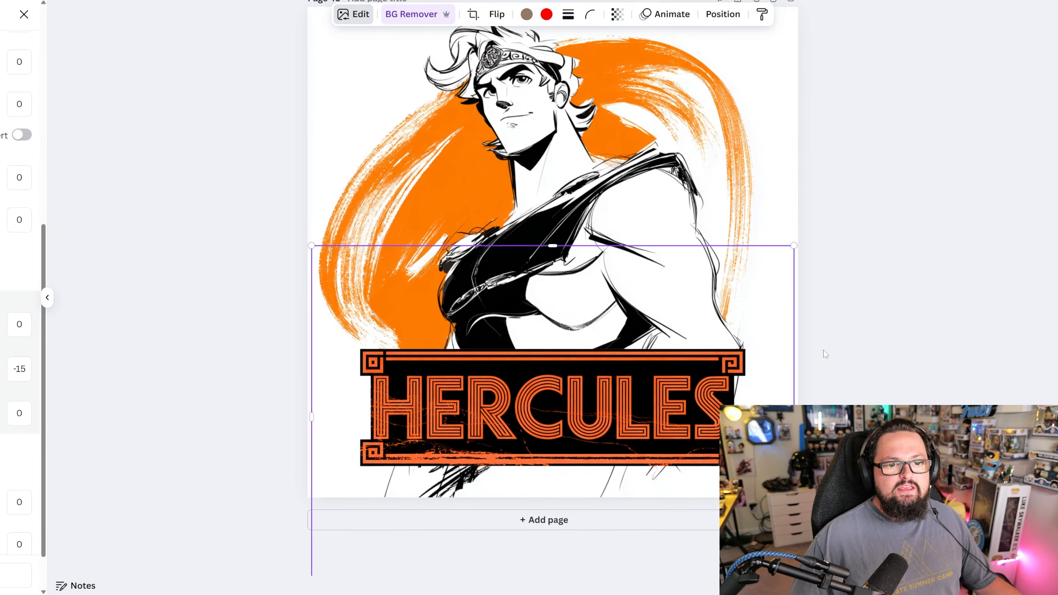
scroll(858, 346, up, 2)
click(883, 345)
scroll(633, 502, up, 1)
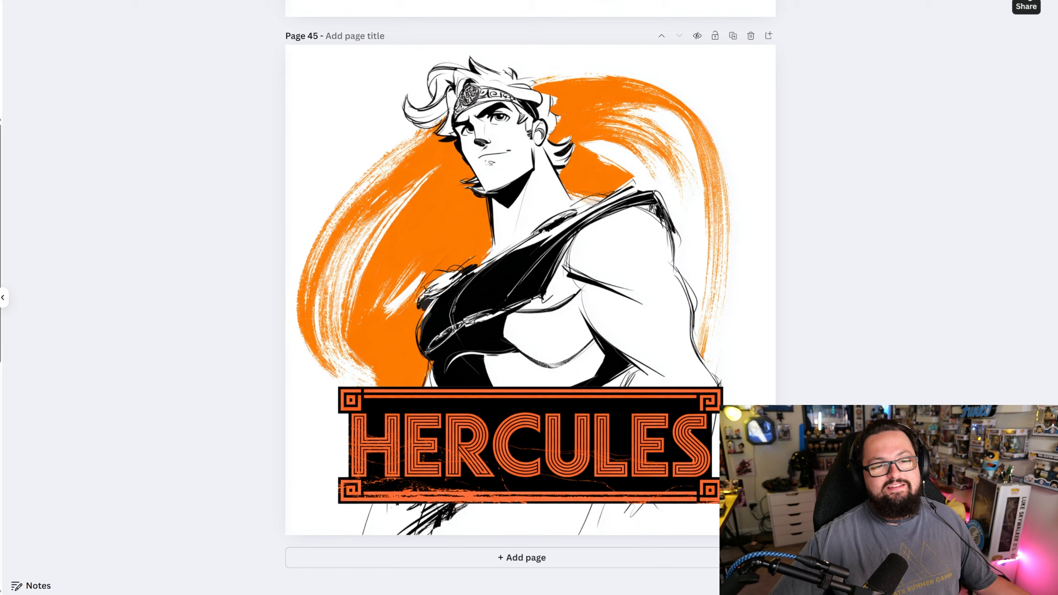
click(1025, 3)
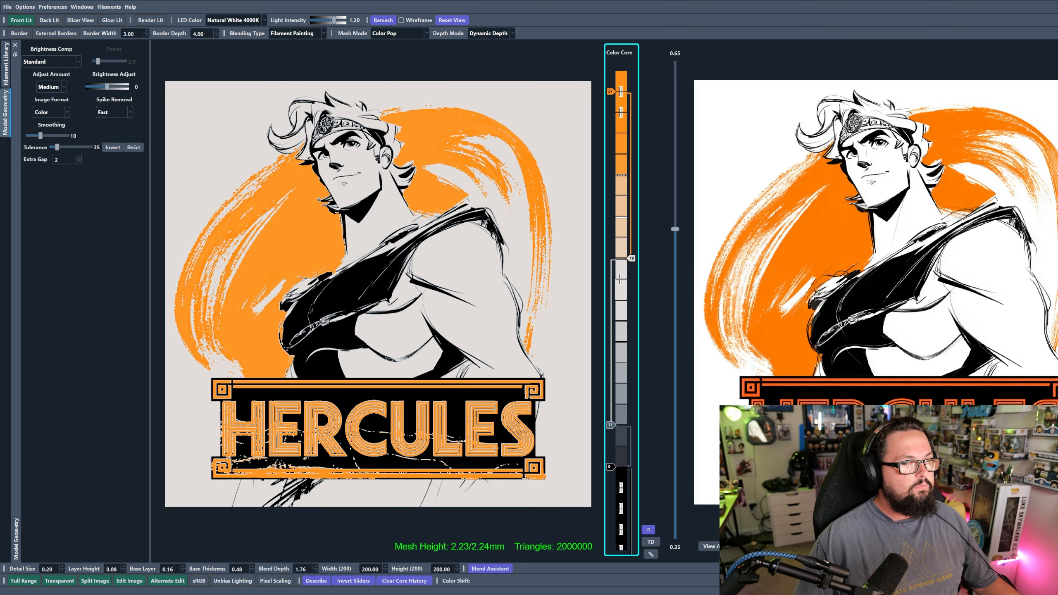
- Switch to HueForge with the updated Hercules artwork, lower the white Color Core slider by one layer and set Brightness Adjust to 0.03
mouse_move(631, 259)
mouse_down()
mouse_move(631, 299)
mouse_move(631, 279)
mouse_up()
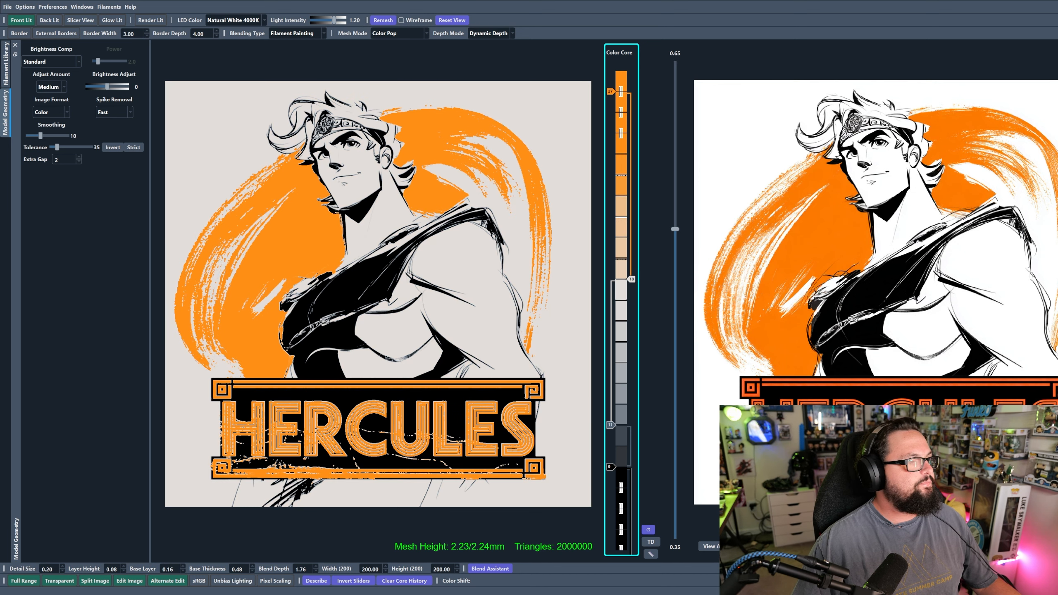
drag(107, 86, 107, 88)
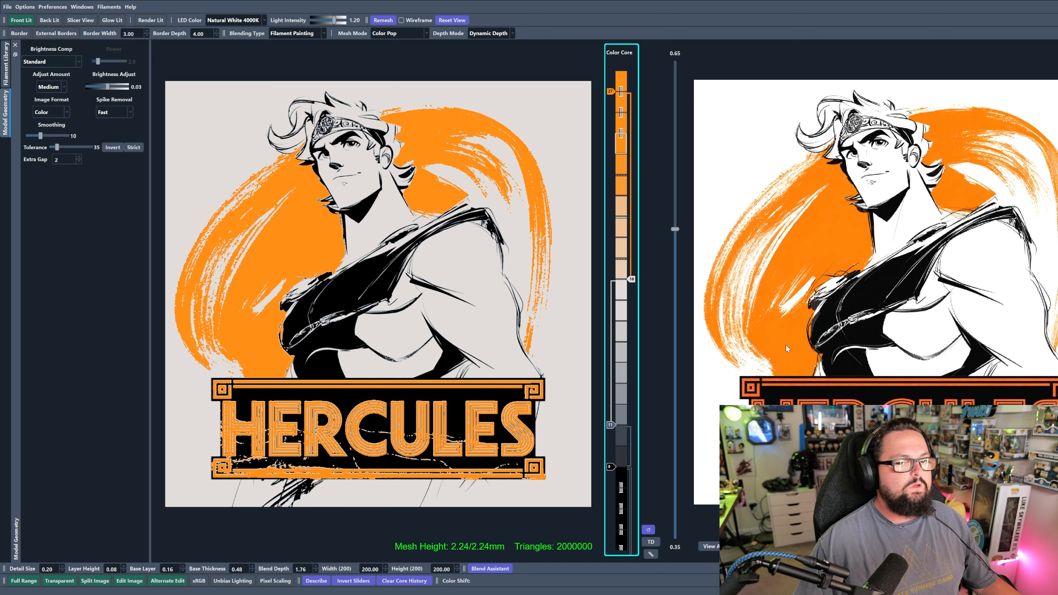
- Inspect the nameplate's lettering and borders up close in the model preview, and check the whole Hercules model
scroll(439, 313, down, 3)
scroll(442, 319, up, 1)
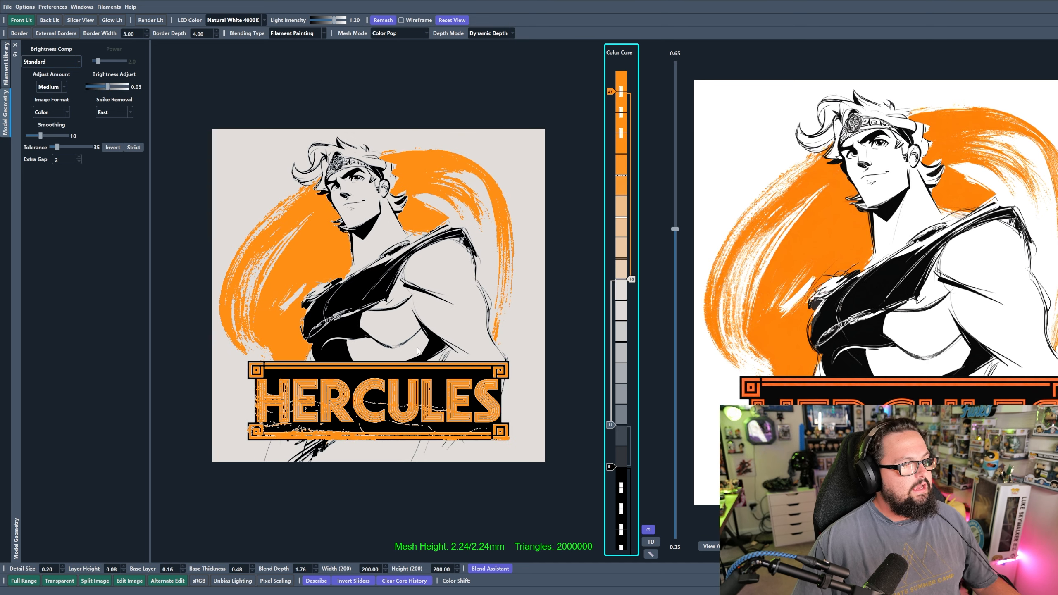
drag(420, 346, 444, 336)
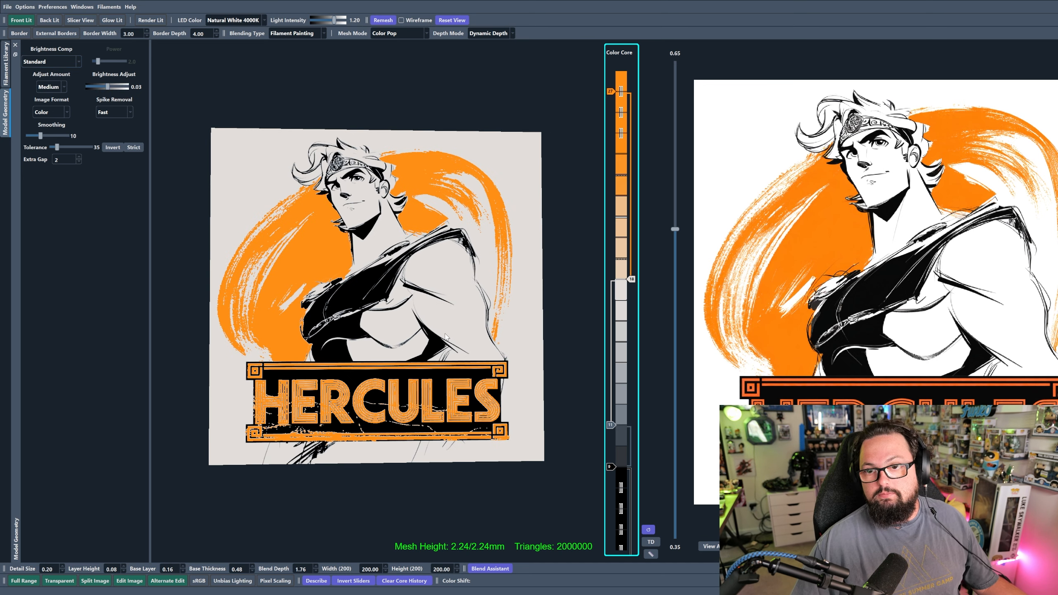
scroll(408, 490, up, 5)
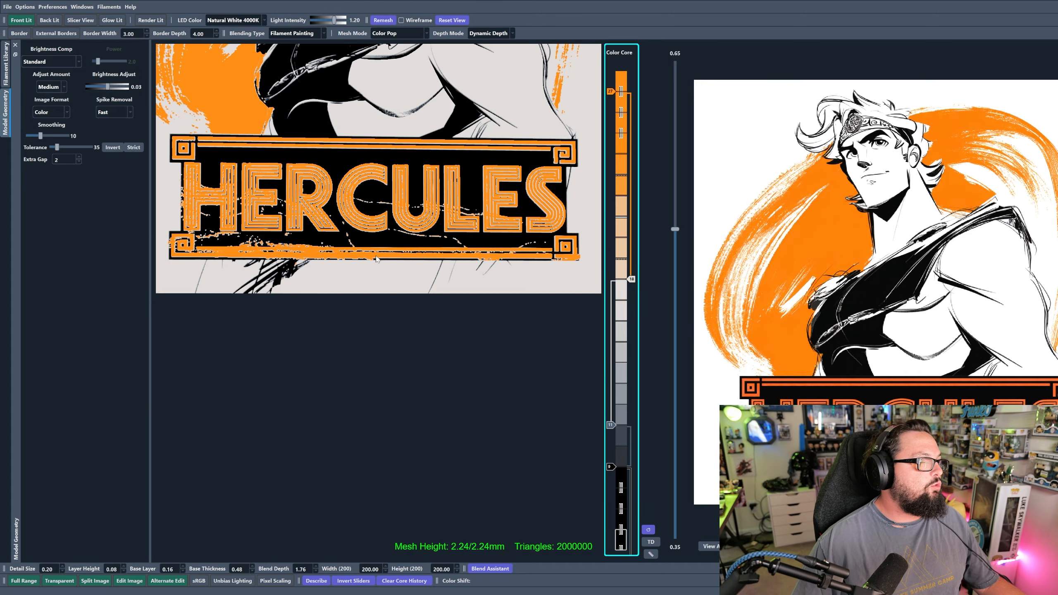
scroll(386, 307, up, 5)
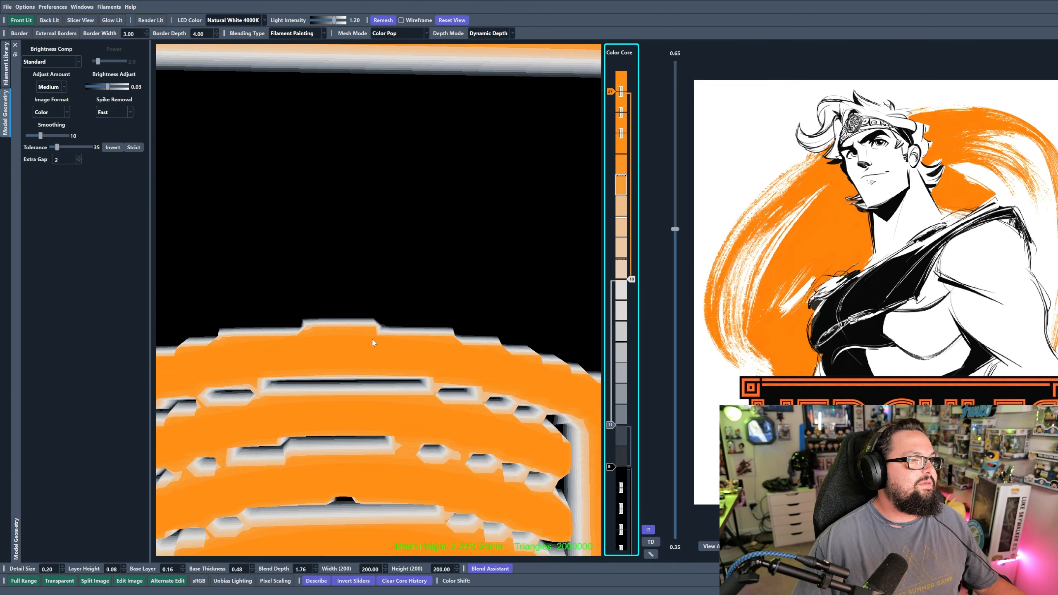
scroll(385, 313, down, 1)
drag(326, 349, 362, 338)
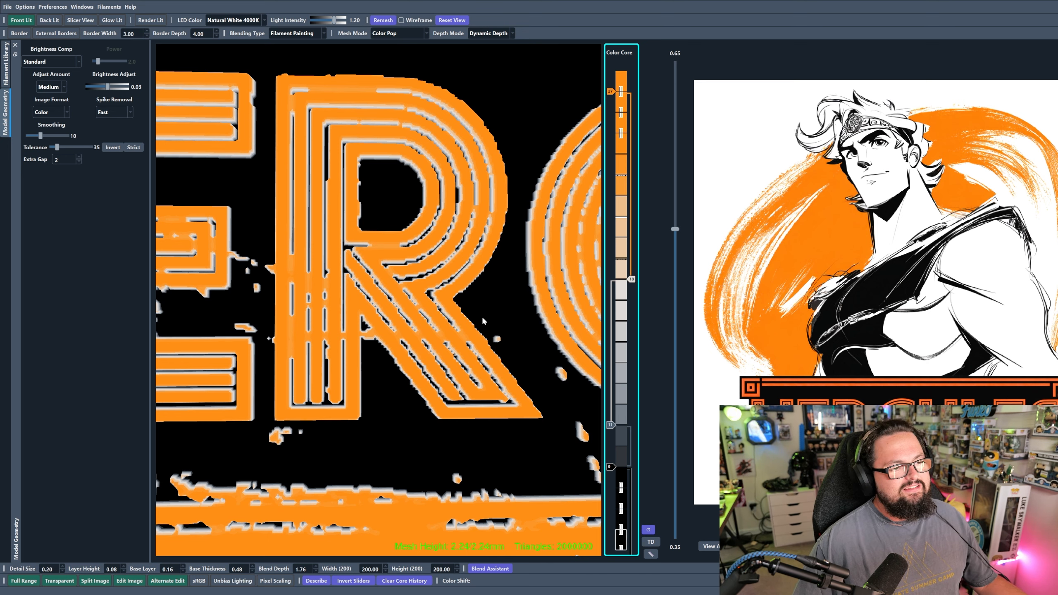
scroll(481, 320, down, 3)
scroll(483, 311, down, 2)
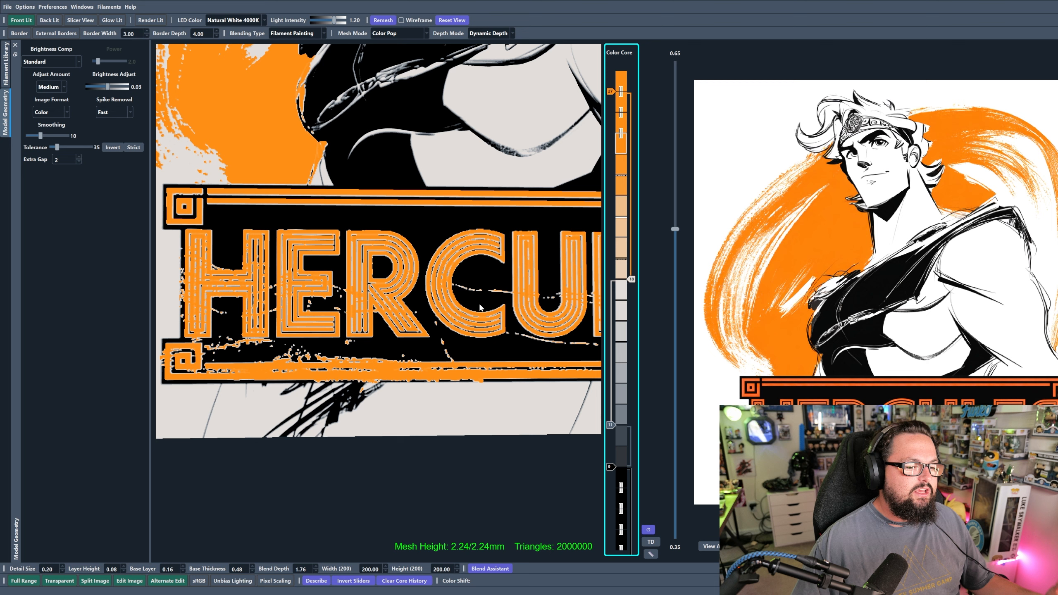
scroll(486, 299, down, 5)
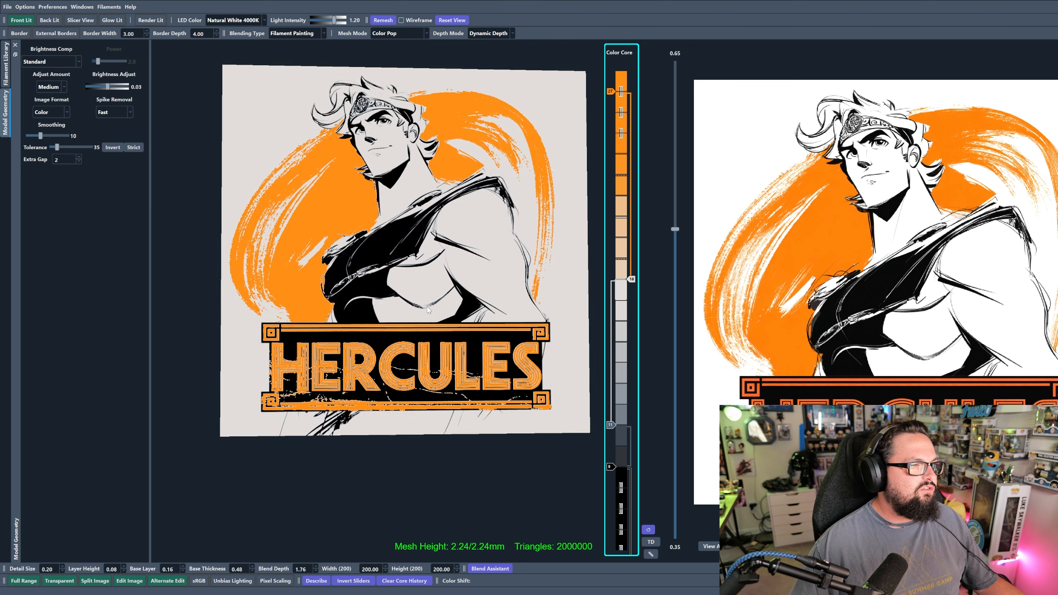
drag(401, 316, 408, 328)
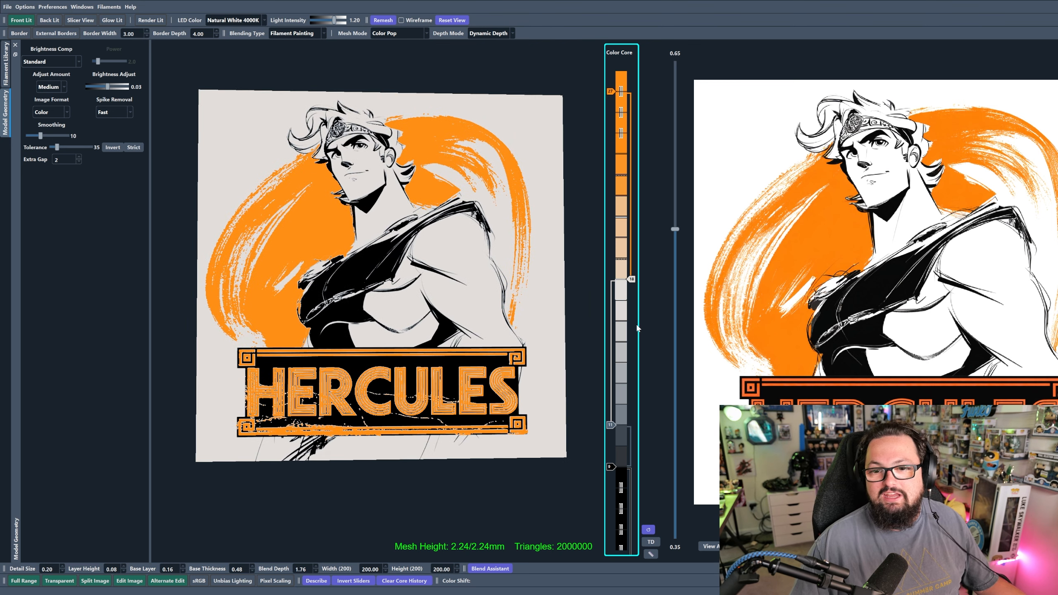